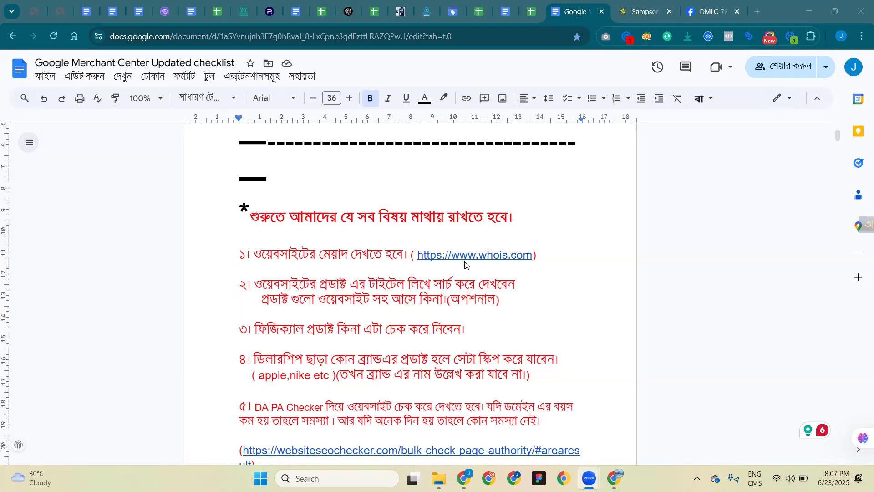
Step: Bring the Sampson Eco Shop browser window forward and open a new blank tab beside it
{"action": "scroll", "coordinate": [465, 265], "scroll_direction": "up", "scroll_amount": 4}
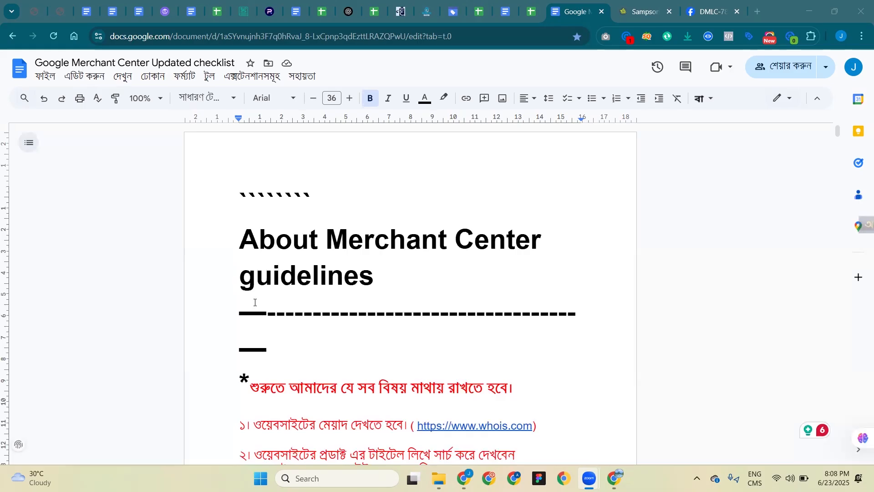
{"action": "scroll", "coordinate": [249, 332], "scroll_direction": "down", "scroll_amount": 6}
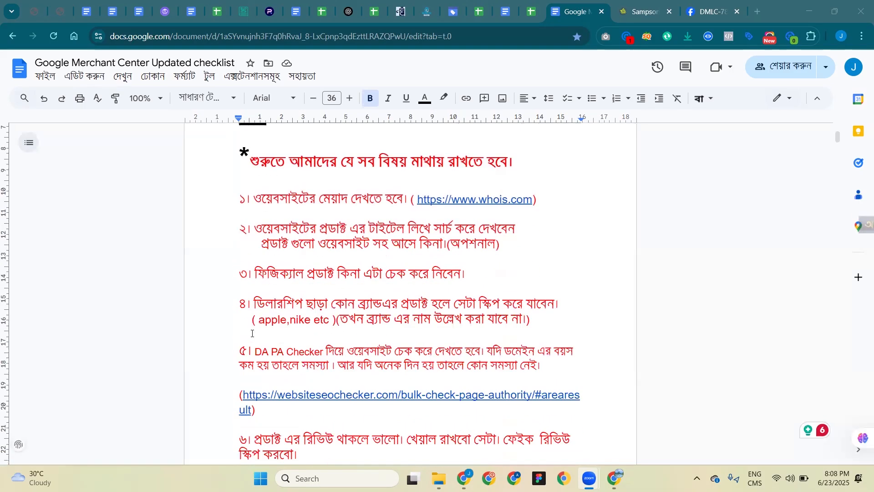
{"action": "scroll", "coordinate": [252, 333], "scroll_direction": "up", "scroll_amount": 4}
{"action": "scroll", "coordinate": [252, 334], "scroll_direction": "up", "scroll_amount": 3}
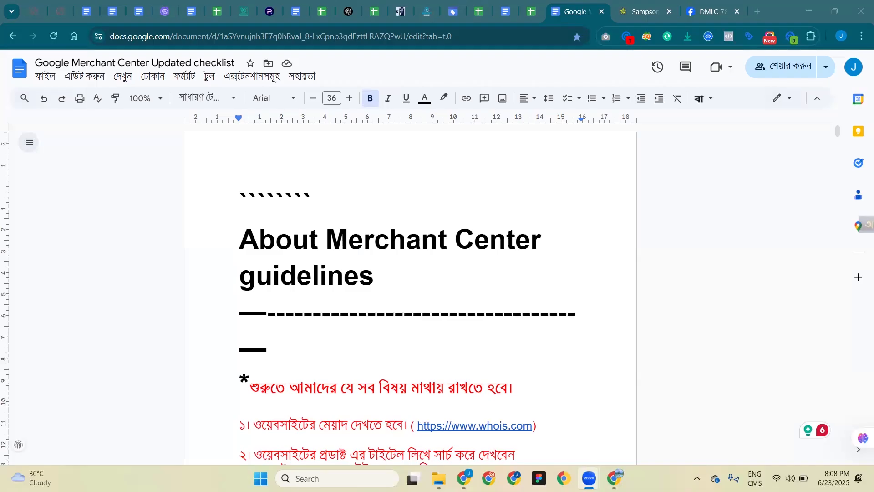
{"action": "left_click", "coordinate": [614, 478]}
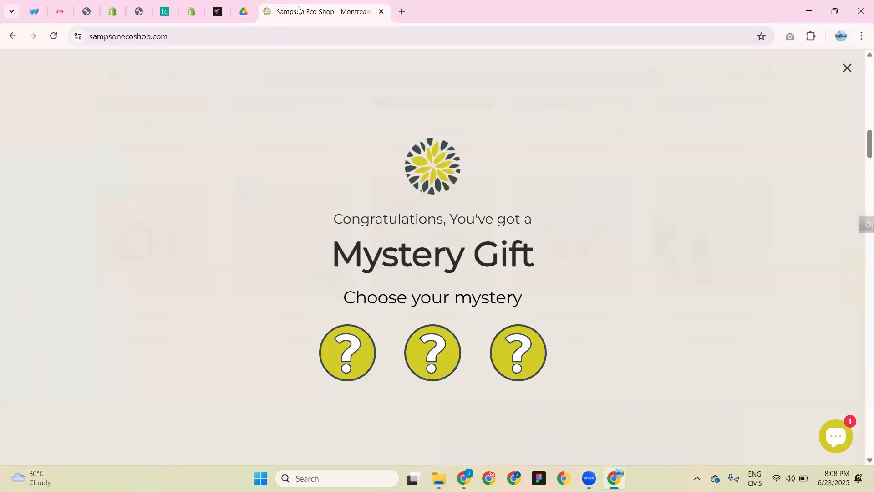
{"action": "left_click", "coordinate": [407, 8]}
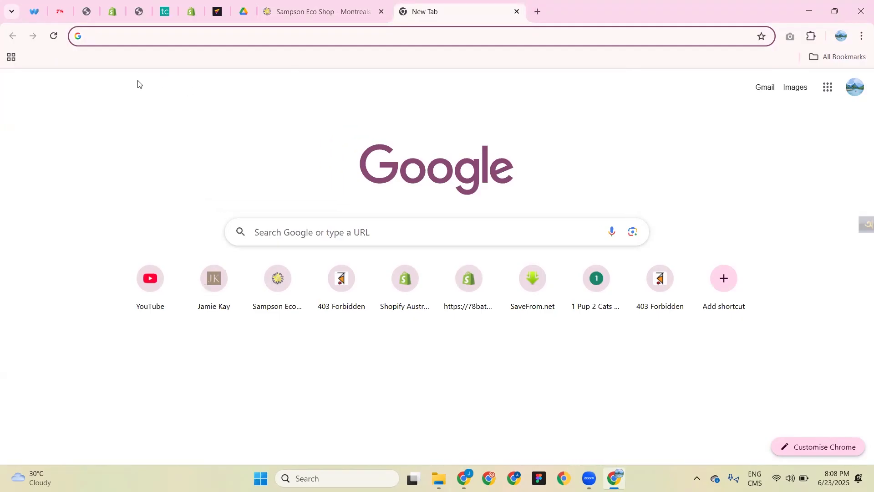
Step: Search Google for 'google merchant center account create' via the address bar suggestion
{"action": "left_click", "coordinate": [184, 39]}
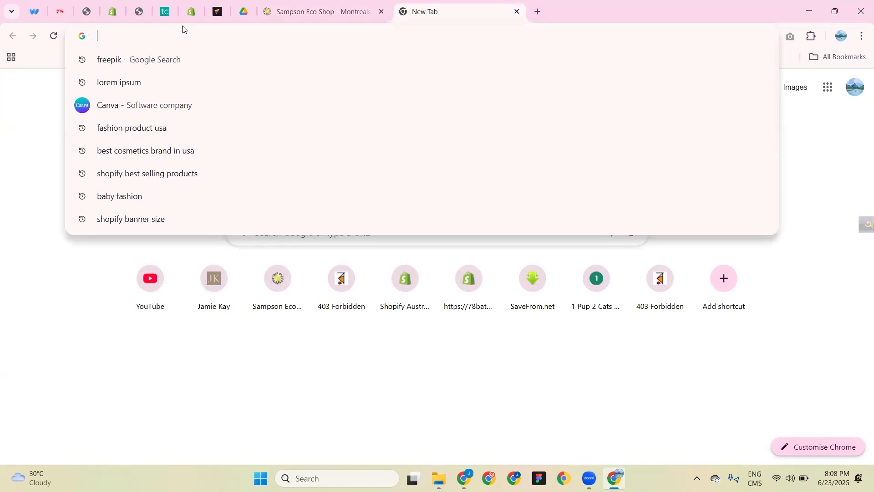
{"action": "type", "text": "Google "}
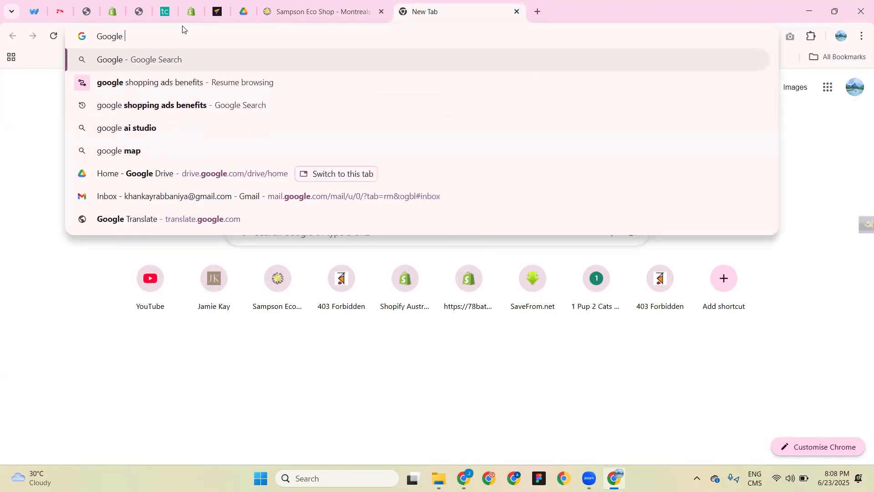
{"action": "type", "text": "Mercahn center"}
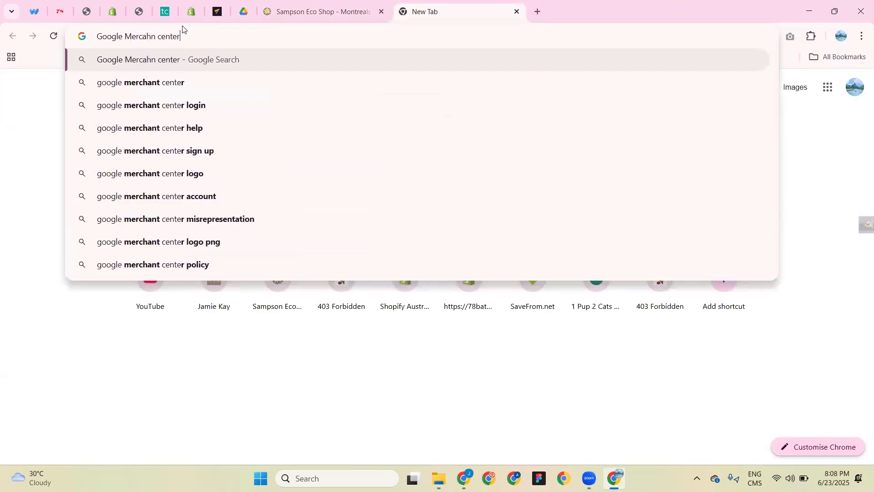
{"action": "type", "text": " account"}
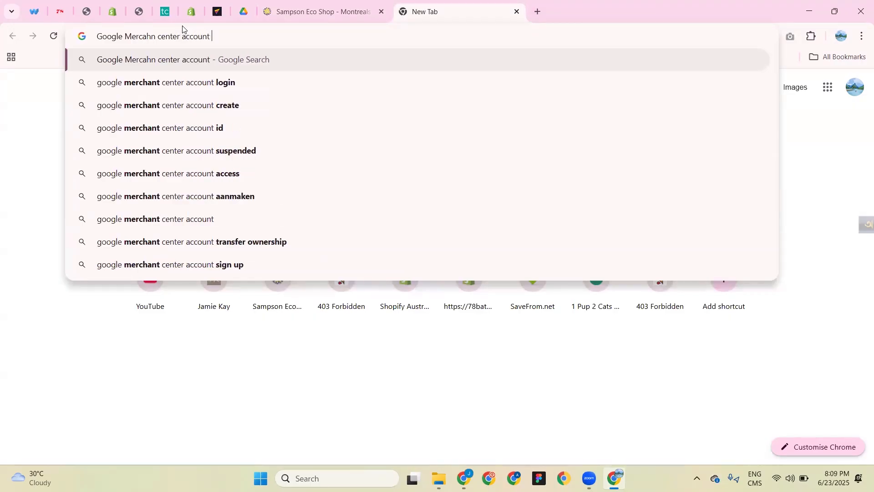
{"action": "left_click", "coordinate": [197, 110]}
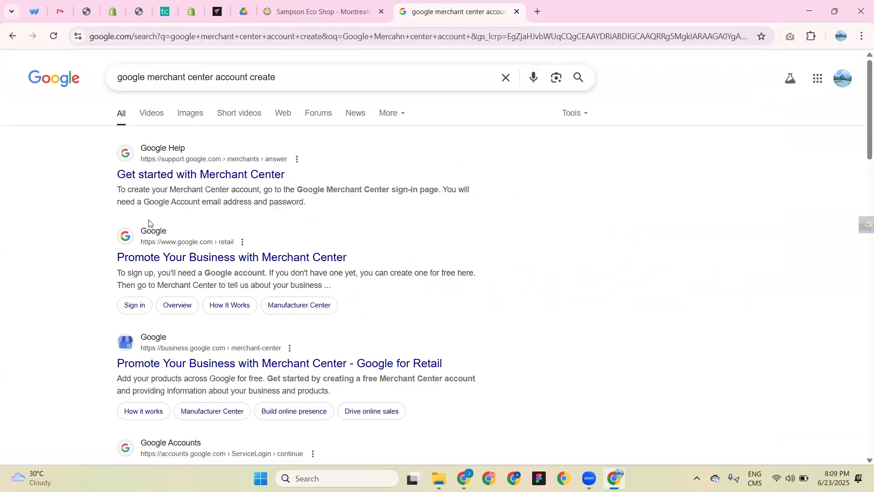
Step: Open the 'Get started with Merchant Center' article, launch its Merchant Center page in a new tab, and switch to it
{"action": "left_click", "coordinate": [181, 178]}
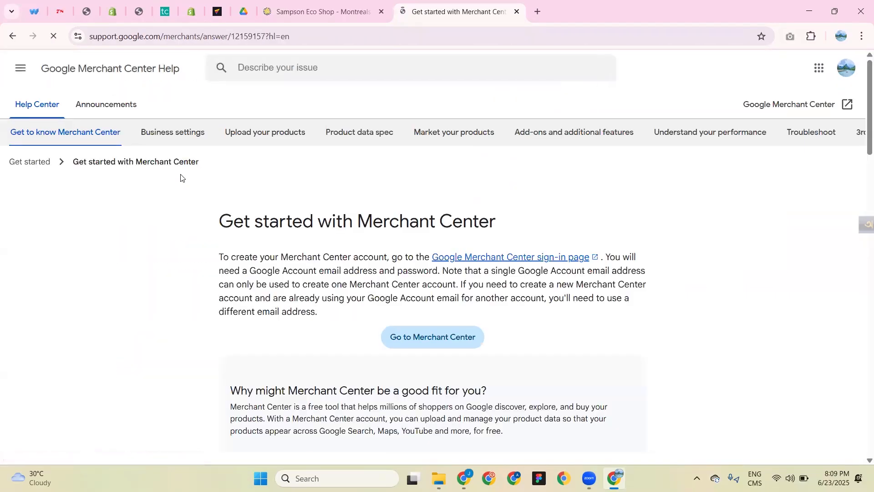
{"action": "left_click", "coordinate": [806, 106]}
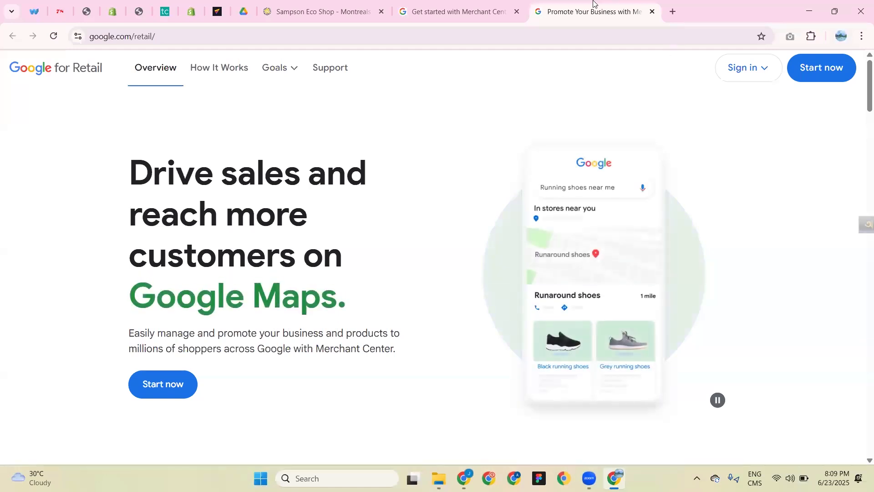
{"action": "left_click", "coordinate": [454, 5]}
{"action": "left_click", "coordinate": [8, 36]}
{"action": "scroll", "coordinate": [139, 223], "scroll_direction": "down", "scroll_amount": 6}
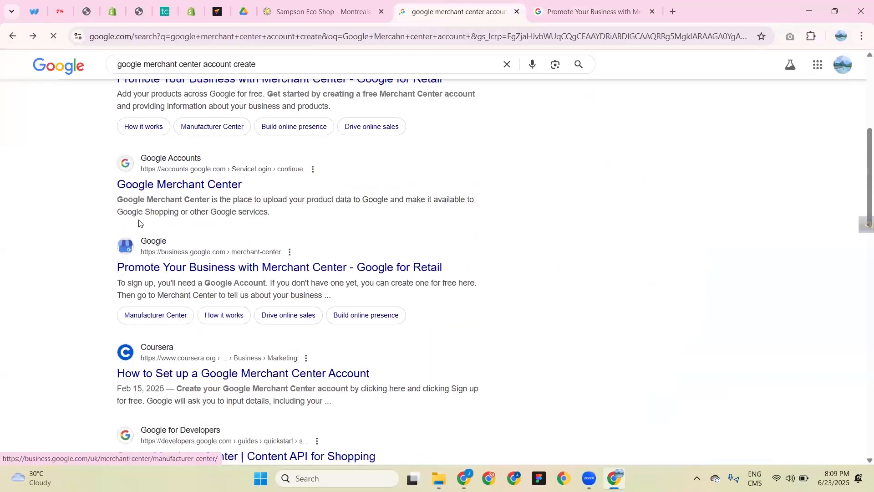
{"action": "scroll", "coordinate": [139, 224], "scroll_direction": "down", "scroll_amount": 2}
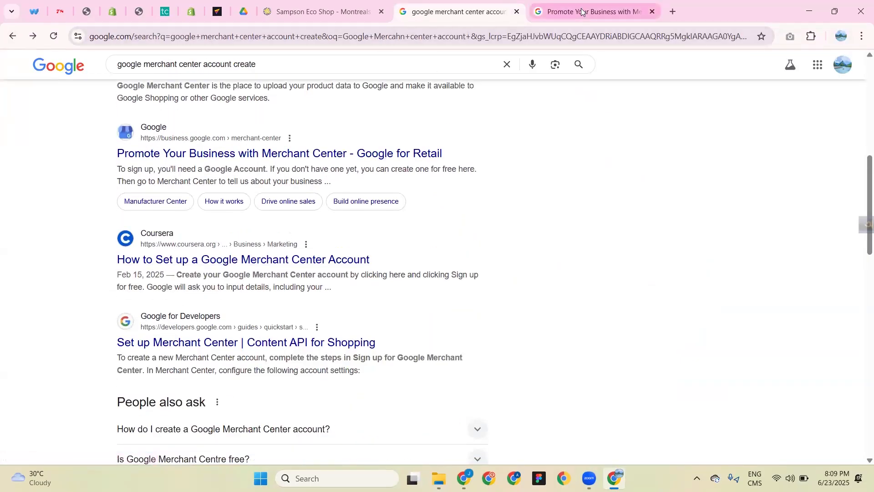
{"action": "left_click", "coordinate": [581, 12]}
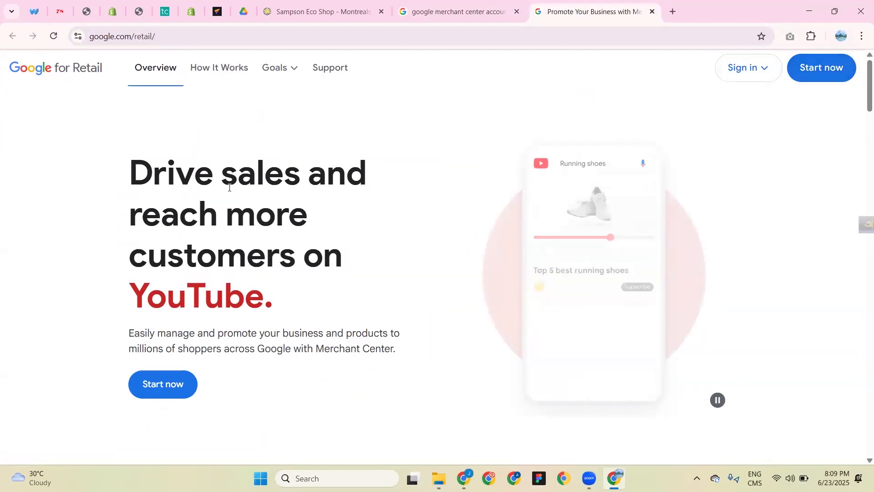
Step: Sign in to Merchant Center, start a new sign-up, and close the Google for Retail tab
{"action": "left_click", "coordinate": [765, 68]}
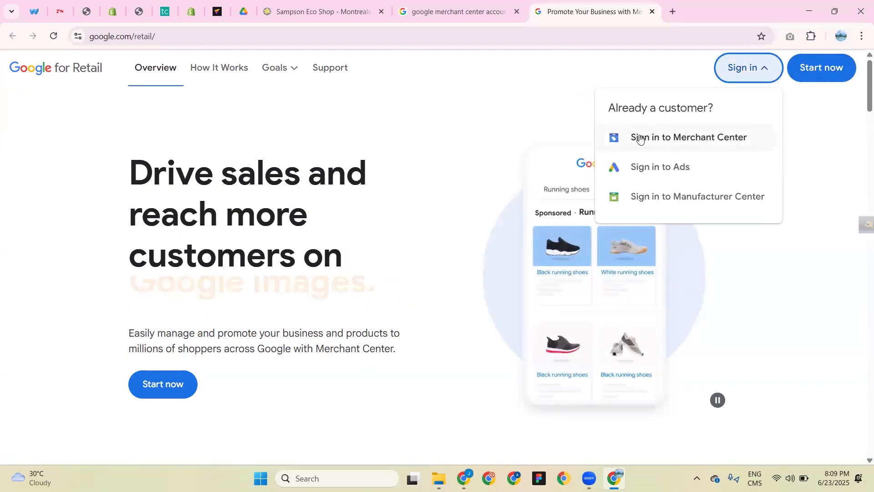
{"action": "left_click", "coordinate": [678, 138]}
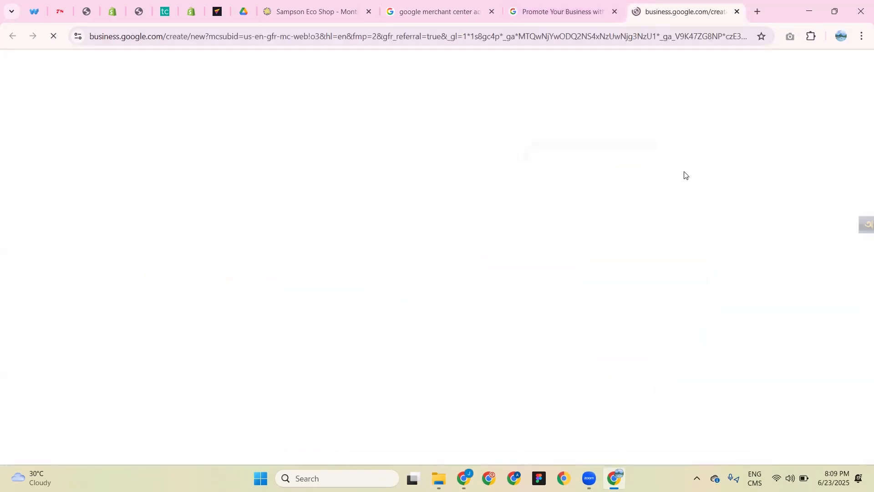
{"action": "left_click", "coordinate": [602, 17]}
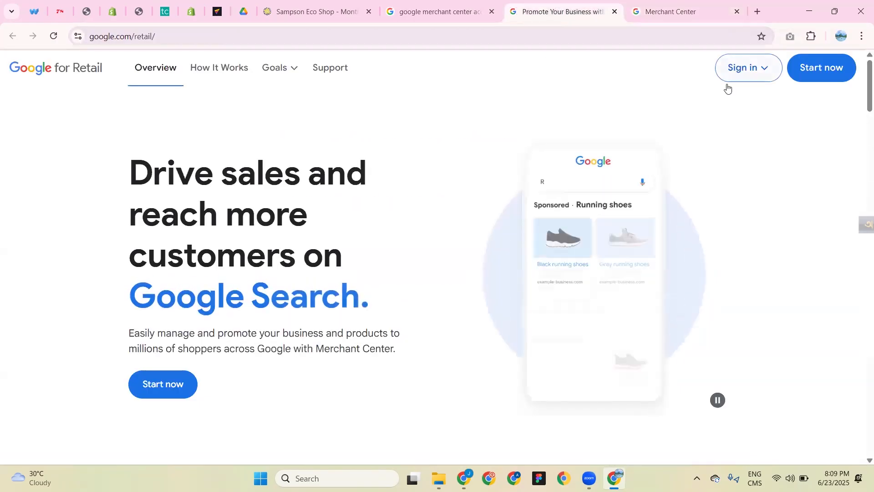
{"action": "left_click", "coordinate": [823, 67]}
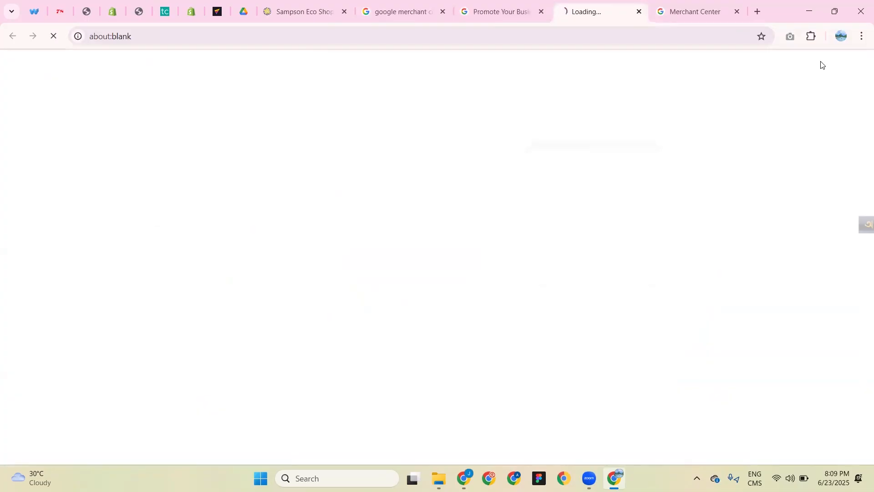
{"action": "left_click", "coordinate": [514, 3]}
{"action": "left_click", "coordinate": [541, 12]}
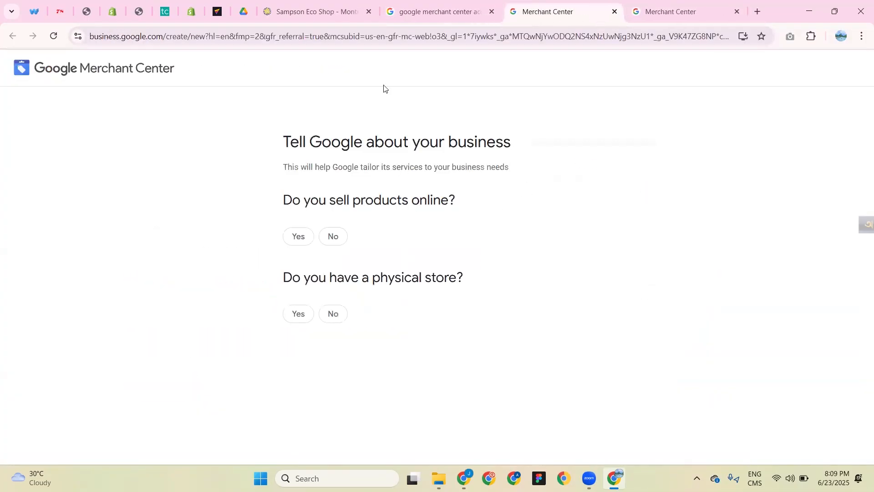
Step: Close the Google search results tab and the duplicate Merchant Center tab
{"action": "left_click", "coordinate": [437, 12]}
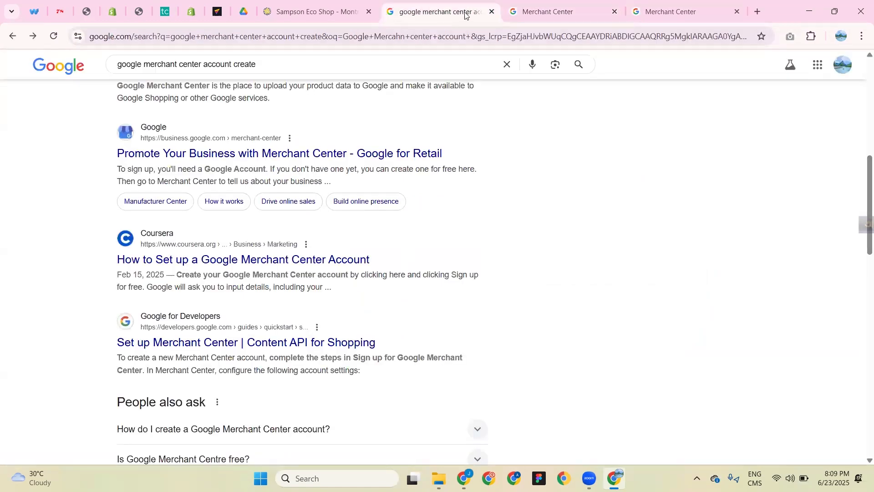
{"action": "left_click", "coordinate": [492, 12]}
{"action": "left_click", "coordinate": [543, 11]}
{"action": "left_click", "coordinate": [614, 12]}
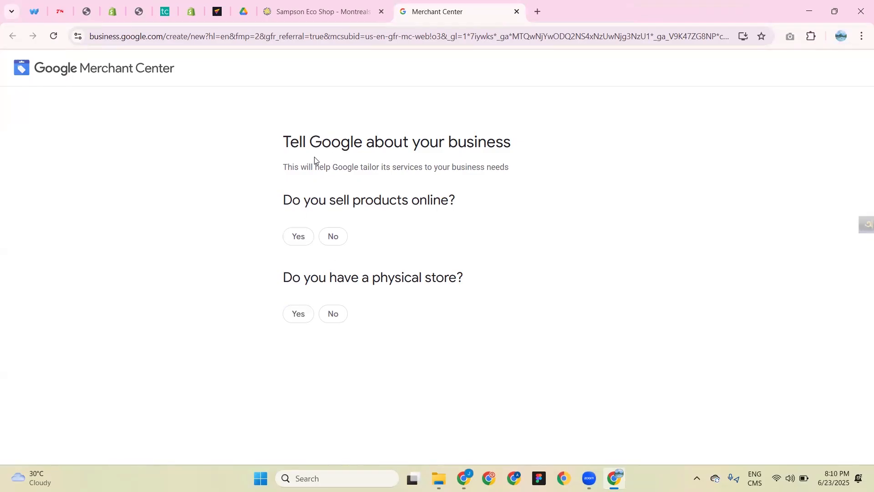
{"action": "left_click", "coordinate": [272, 478]}
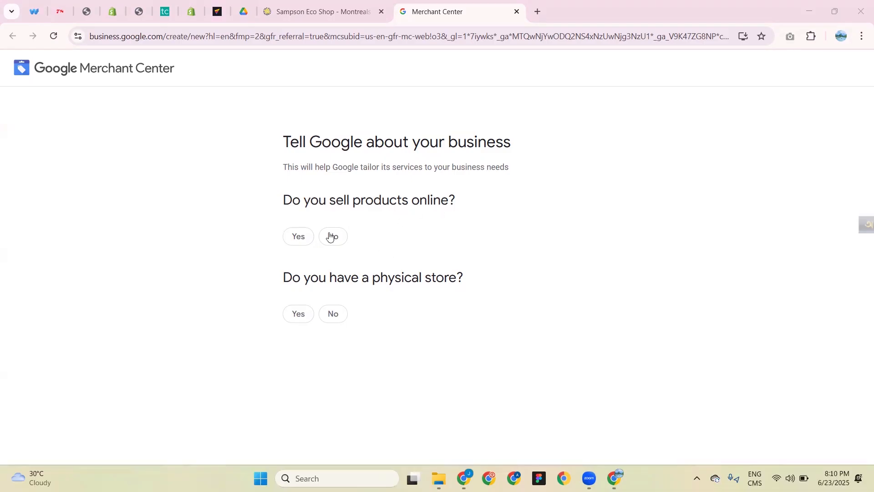
Step: Answer Yes to 'Do you sell products online?' and switch to the Pantheon sandbox tab
{"action": "left_click", "coordinate": [295, 238]}
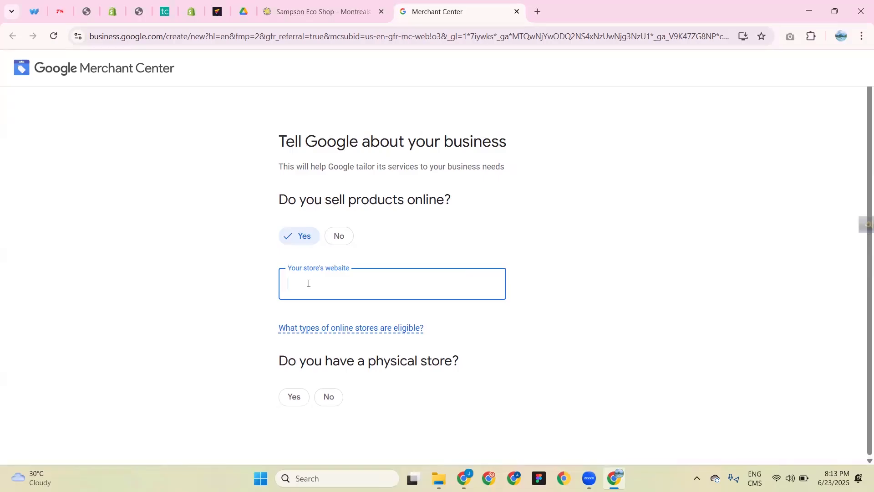
{"action": "left_click", "coordinate": [59, 11]}
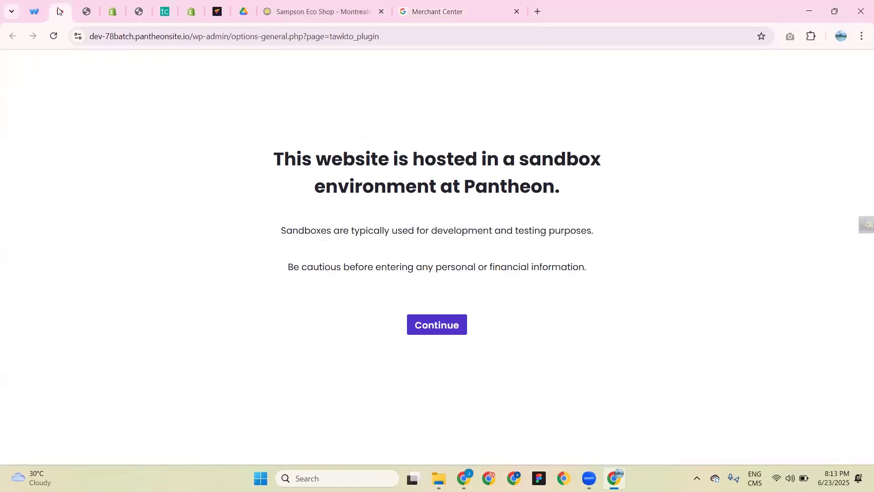
Step: Reload the Pantheon sandbox page and move to the Shopify store's password page
{"action": "left_click", "coordinate": [163, 40]}
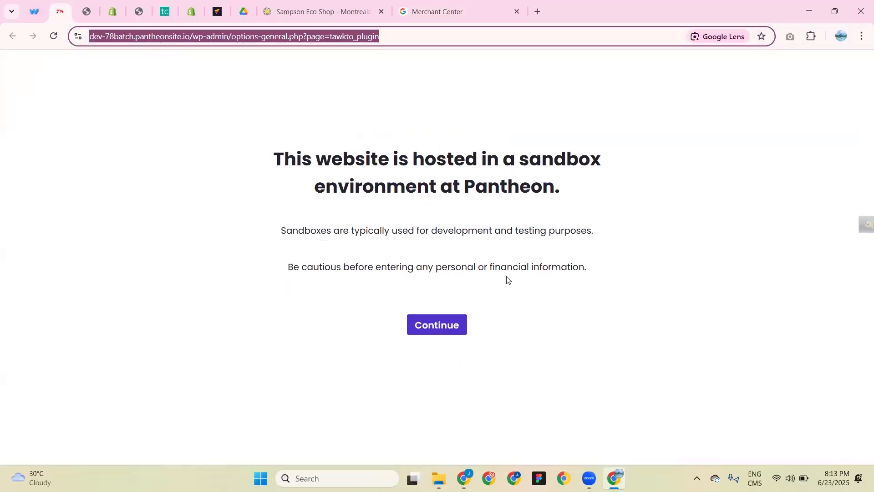
{"action": "key", "text": "Return"}
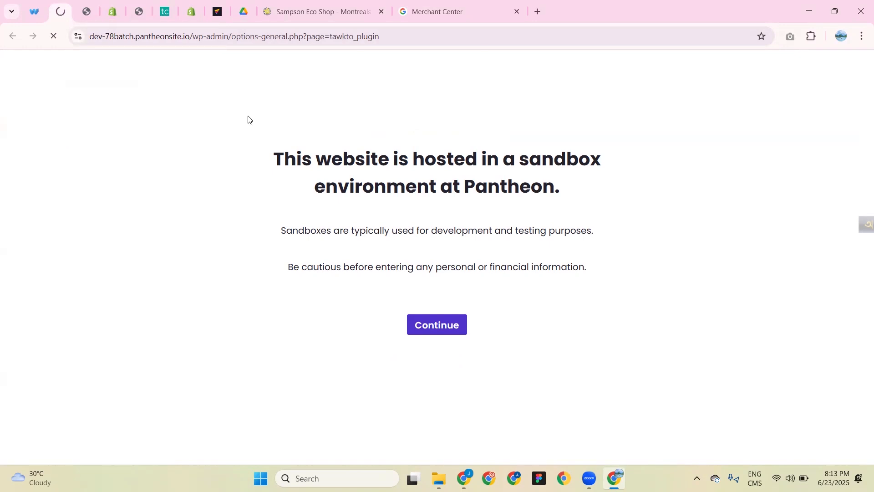
{"action": "left_click", "coordinate": [191, 12]}
{"action": "left_click", "coordinate": [139, 12]}
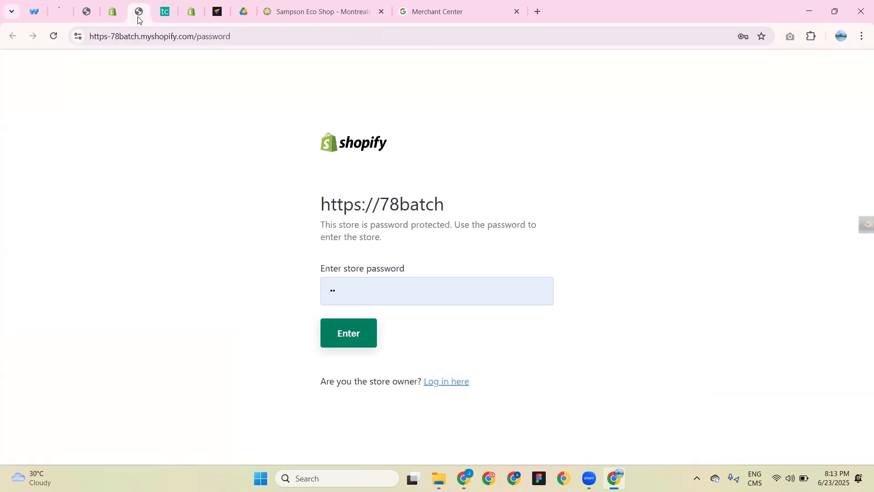
Step: Copy the store's web address from the address bar and return to the Merchant Center form
{"action": "left_click", "coordinate": [221, 36]}
{"action": "left_click", "coordinate": [177, 36]}
{"action": "left_click_drag", "start_coordinate": [220, 33], "coordinate": [115, 33]}
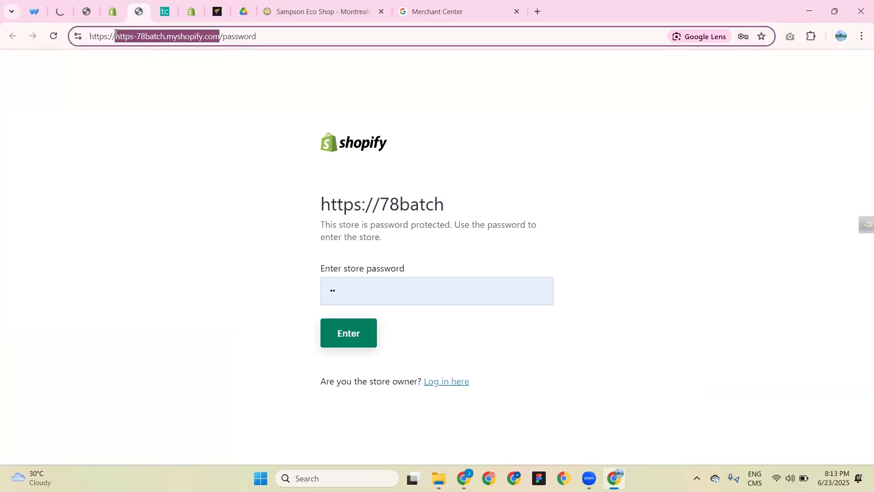
{"action": "right_click", "coordinate": [194, 36]}
{"action": "left_click", "coordinate": [226, 143]}
{"action": "left_click", "coordinate": [293, 6]}
{"action": "left_click", "coordinate": [437, 13]}
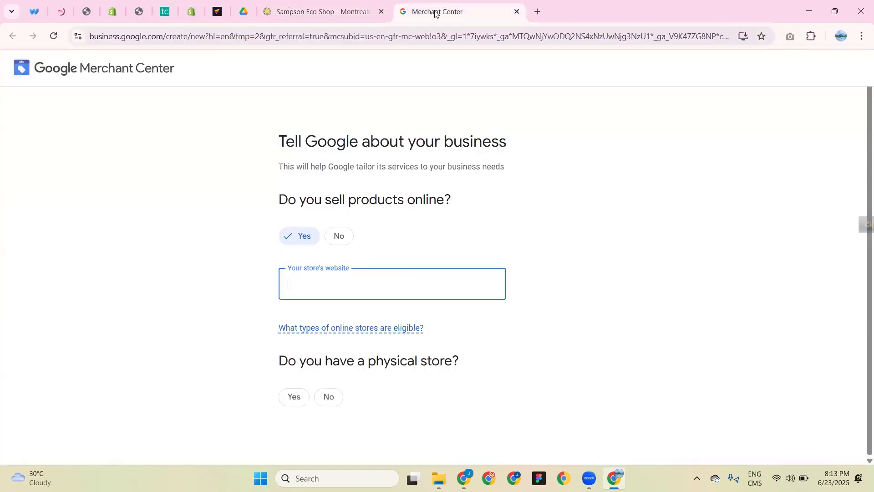
Step: Paste https-78batch.myshopify.com into the store website field, then glance at the Shopify admin
{"action": "right_click", "coordinate": [312, 281]}
{"action": "left_click", "coordinate": [336, 152]}
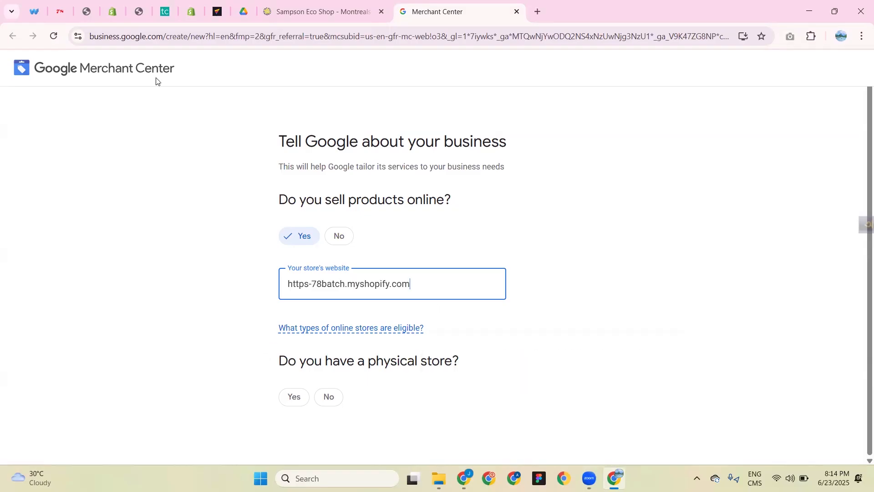
{"action": "left_click", "coordinate": [110, 15]}
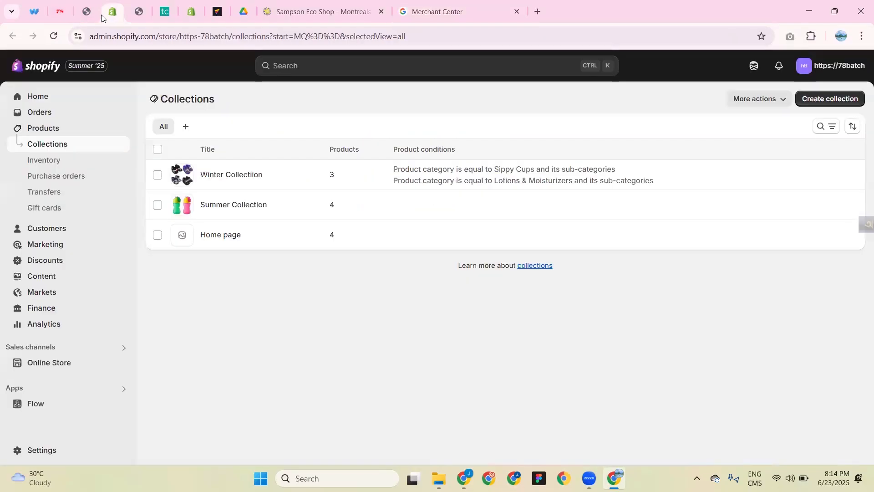
{"action": "left_click", "coordinate": [416, 2]}
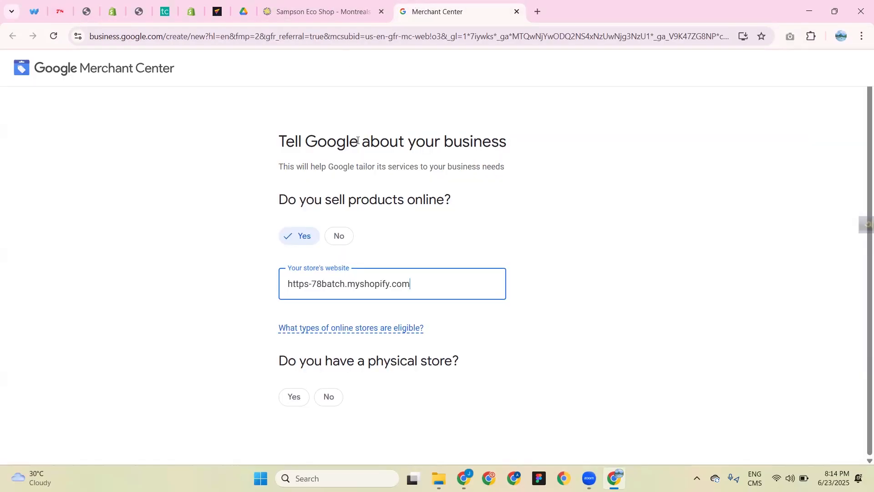
Step: Answer Yes to 'Do you have a physical store?' and submit the business questions
{"action": "mouse_move", "coordinate": [300, 326]}
{"action": "left_click", "coordinate": [296, 397]}
{"action": "scroll", "coordinate": [302, 400], "scroll_direction": "down", "scroll_amount": 1}
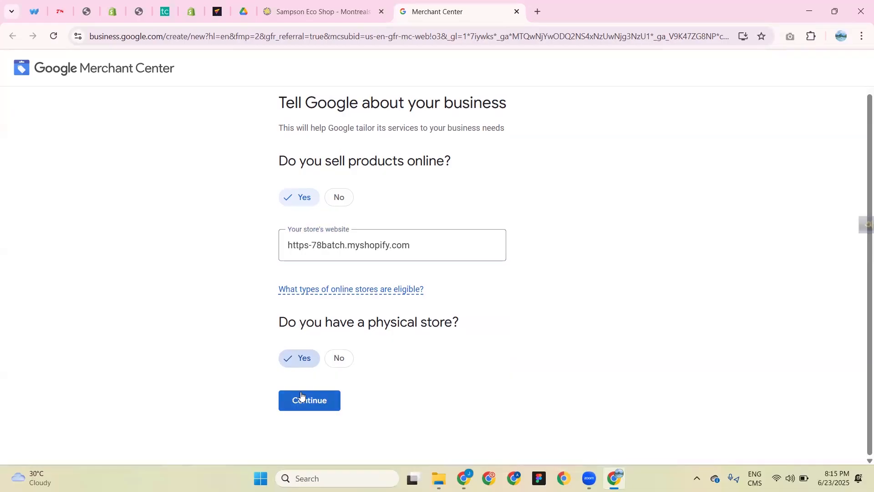
{"action": "left_click", "coordinate": [296, 399]}
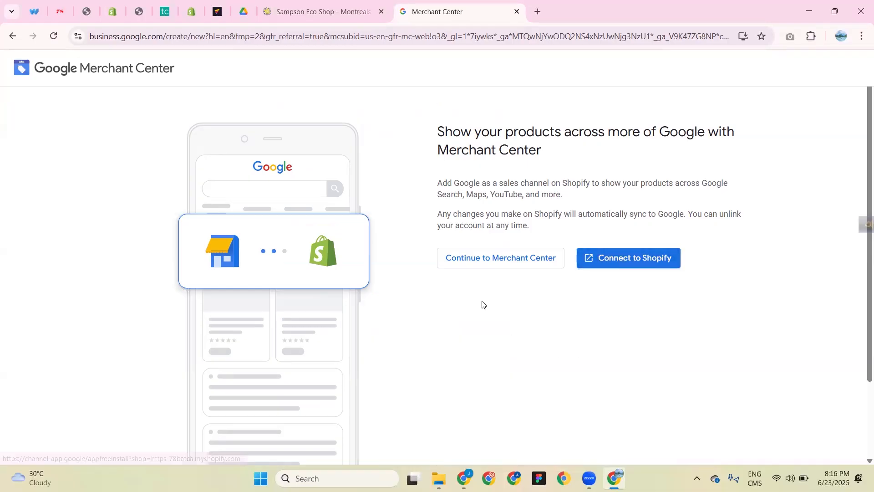
Step: Continue to Merchant Center twice without connecting the Shopify store
{"action": "left_click", "coordinate": [478, 264]}
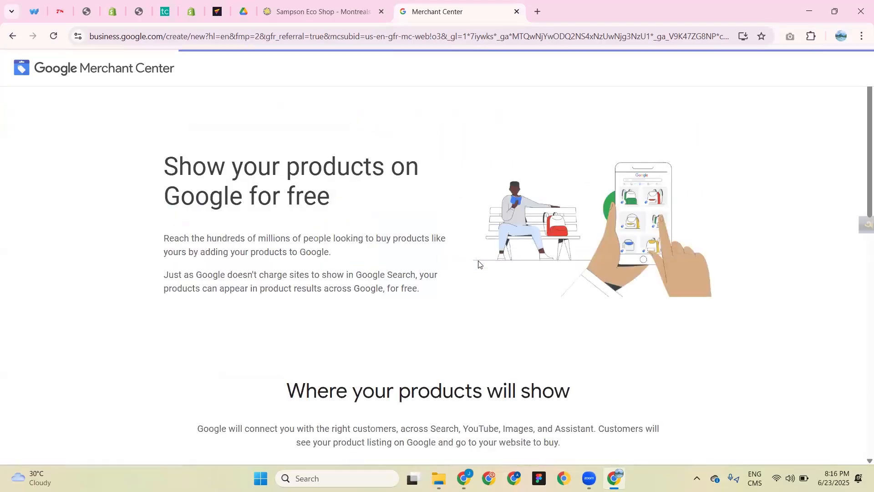
{"action": "scroll", "coordinate": [419, 262], "scroll_direction": "down", "scroll_amount": 6}
{"action": "scroll", "coordinate": [419, 262], "scroll_direction": "up", "scroll_amount": 6}
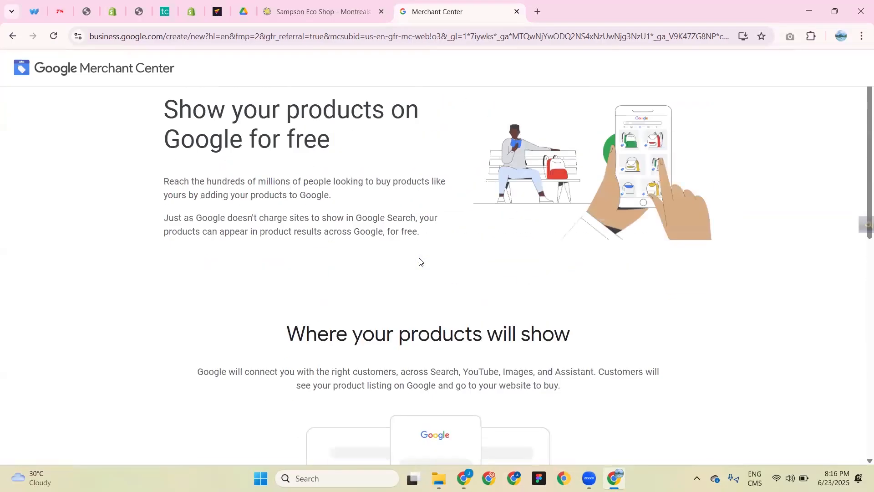
{"action": "scroll", "coordinate": [411, 268], "scroll_direction": "down", "scroll_amount": 10}
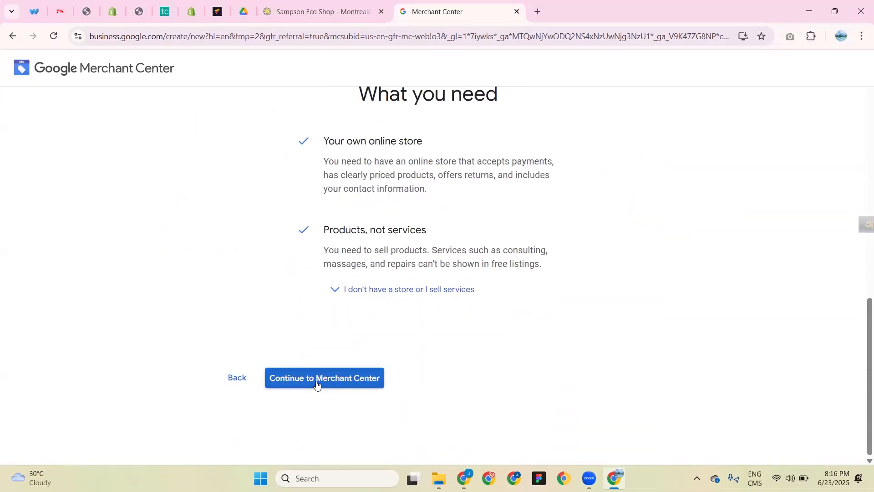
{"action": "left_click", "coordinate": [317, 386]}
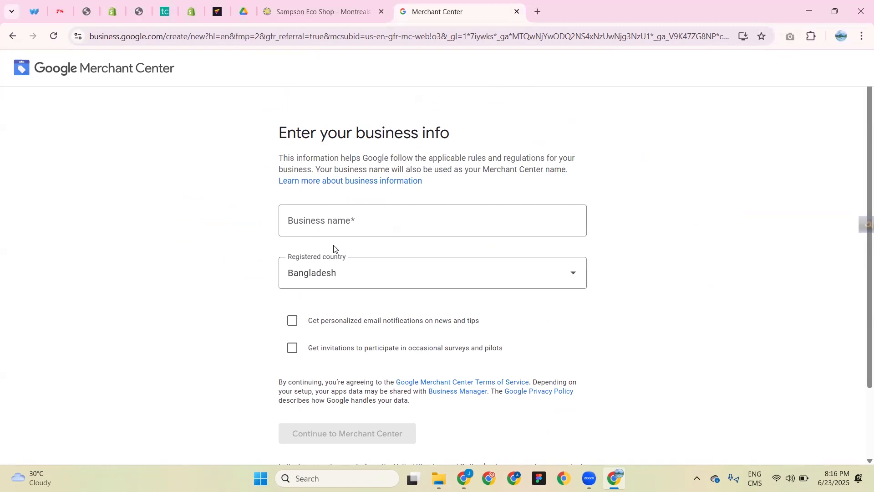
Step: Review the business info form, leaving Bangladesh as the registered country
{"action": "left_click", "coordinate": [322, 229]}
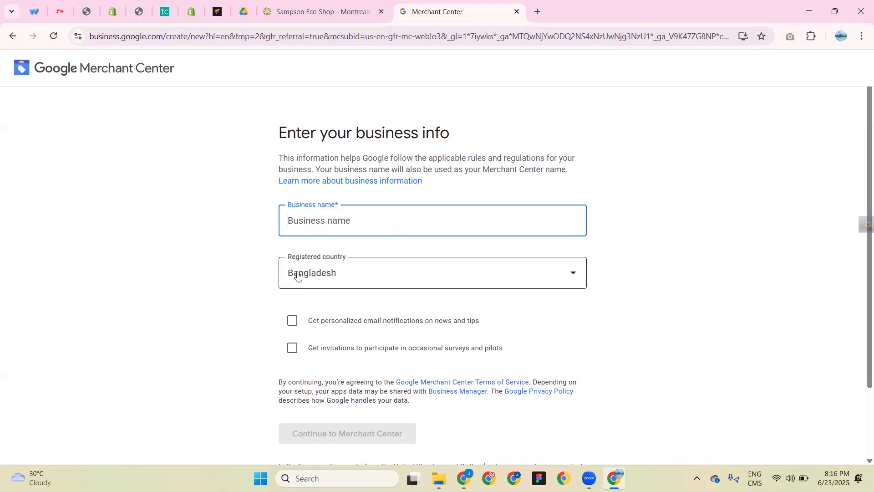
{"action": "left_click", "coordinate": [343, 282]}
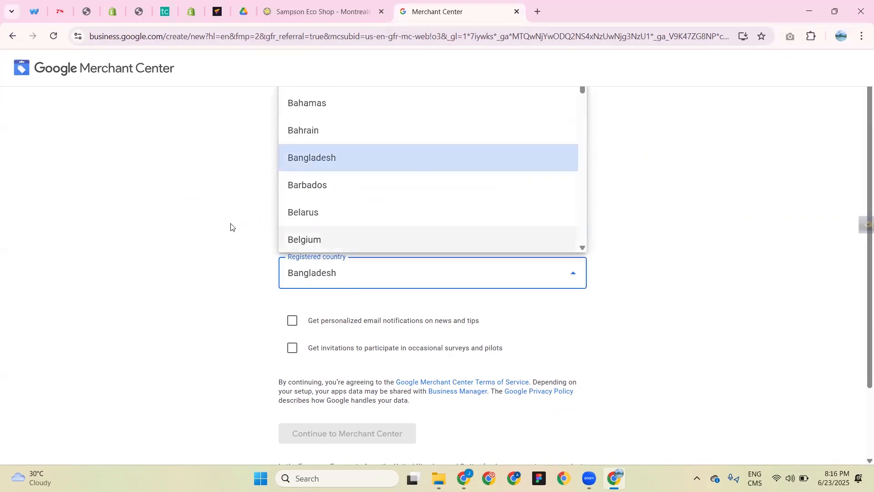
{"action": "left_click", "coordinate": [232, 276]}
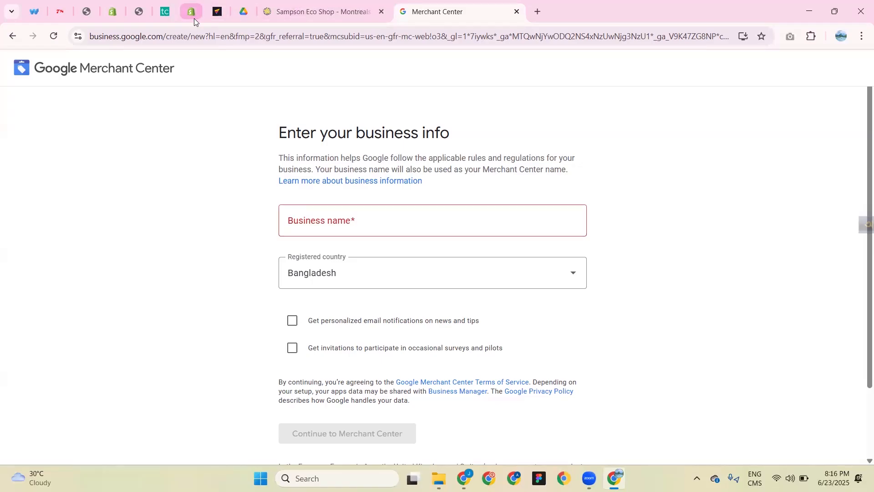
Step: Paste the store address as the business name, trim the https prefix and .myshopify.com ending, and add 'Class'
{"action": "right_click", "coordinate": [326, 221]}
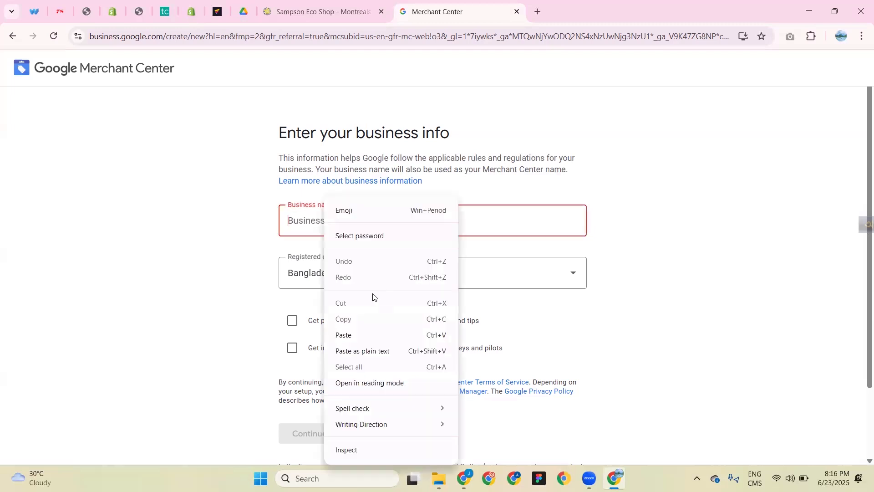
{"action": "left_click", "coordinate": [353, 335]}
{"action": "left_click_drag", "start_coordinate": [346, 221], "coordinate": [683, 222]}
{"action": "key", "text": "BackSpace"}
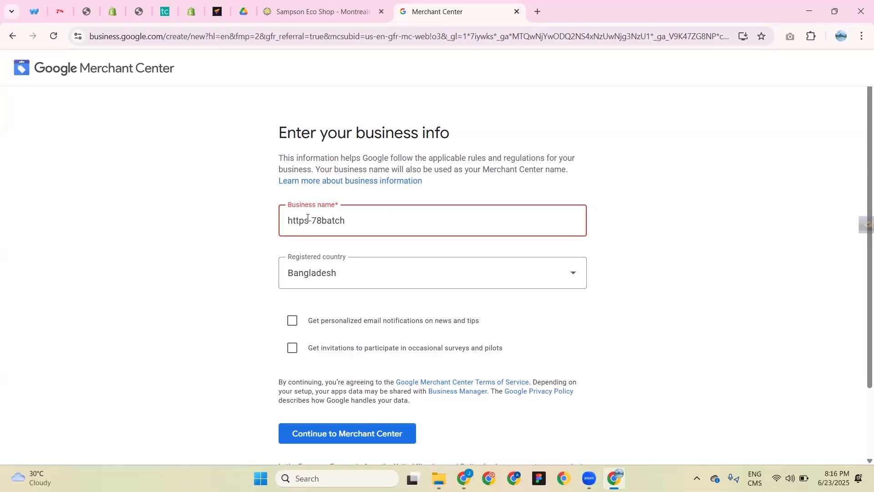
{"action": "left_click_drag", "start_coordinate": [313, 221], "coordinate": [262, 225]}
{"action": "key", "text": "BackSpace"}
{"action": "left_click", "coordinate": [354, 219]}
{"action": "left_click", "coordinate": [297, 219]}
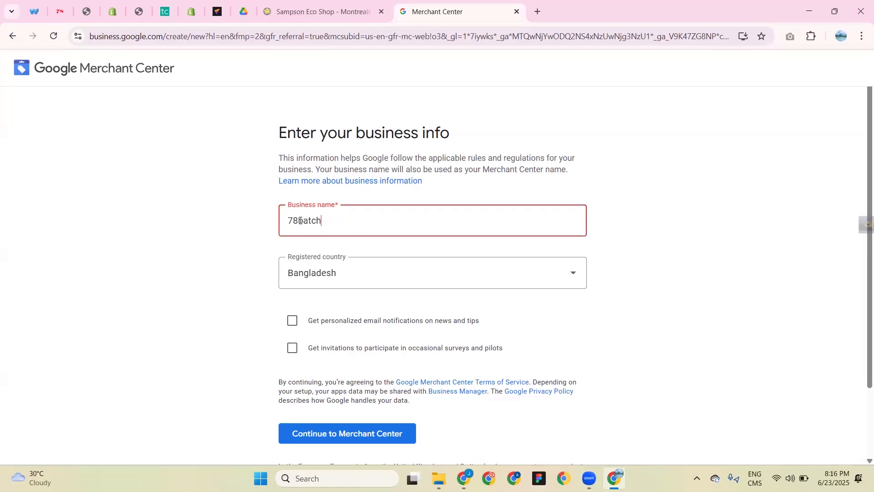
{"action": "left_click", "coordinate": [346, 219]}
{"action": "type", "text": "Class"}
Step: Clear the business name and retype it as '78 Batch Class Practice'
{"action": "left_click_drag", "start_coordinate": [380, 226], "coordinate": [250, 226]}
{"action": "key", "text": "BackSpace"}
{"action": "type", "text": "78 Bqt"}
{"action": "key", "text": "BackSpace"}
{"action": "key", "text": "BackSpace"}
{"action": "type", "text": "atch ClassPractice"}
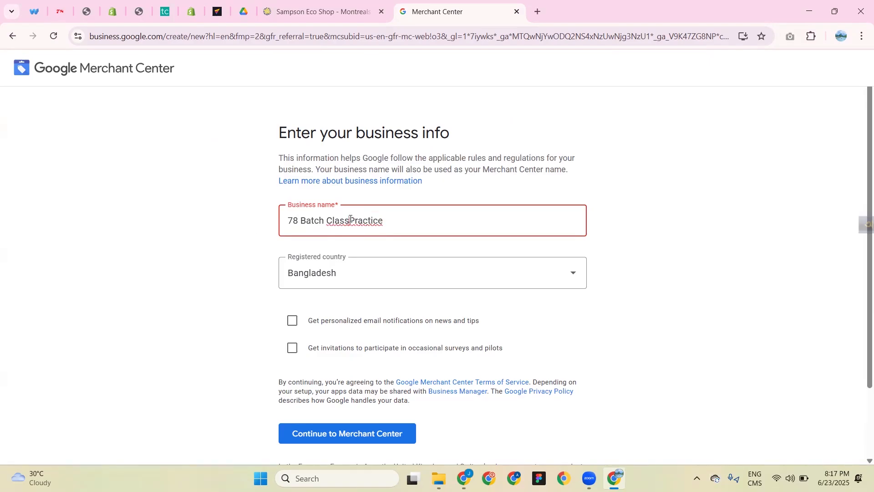
{"action": "left_click", "coordinate": [350, 220]}
{"action": "left_click", "coordinate": [239, 220]}
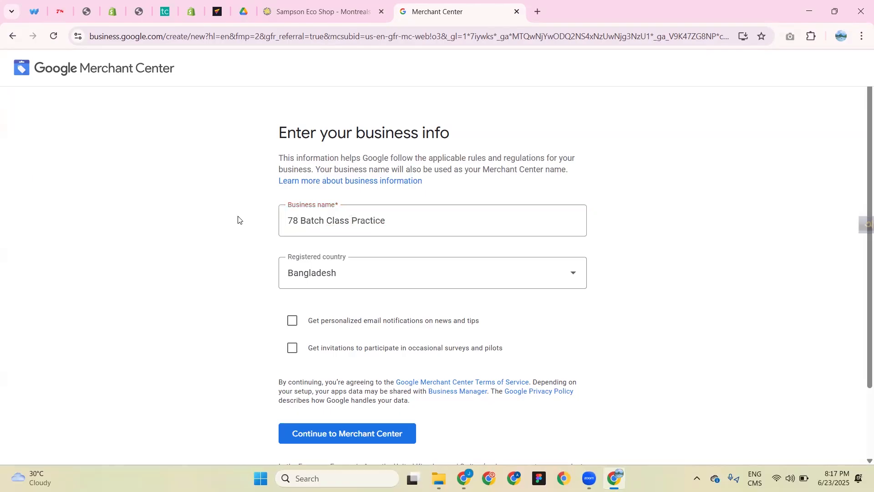
{"action": "left_click", "coordinate": [334, 220]}
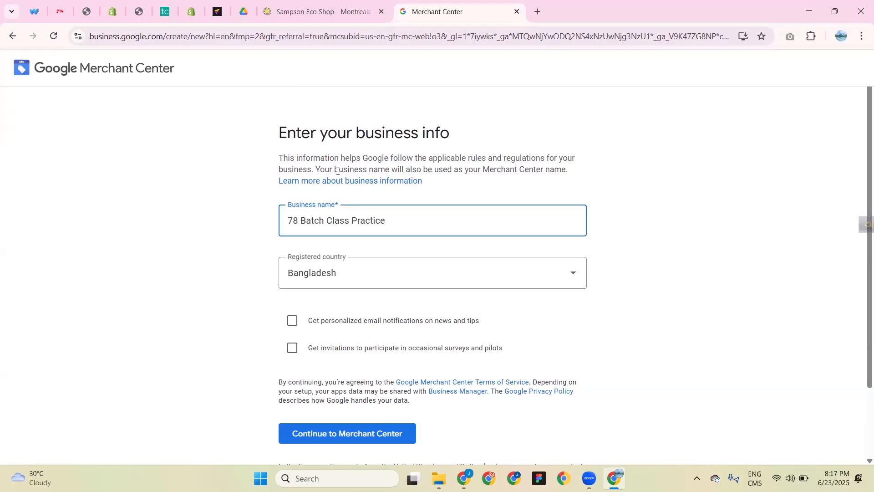
{"action": "left_click_drag", "start_coordinate": [286, 158], "coordinate": [415, 160]}
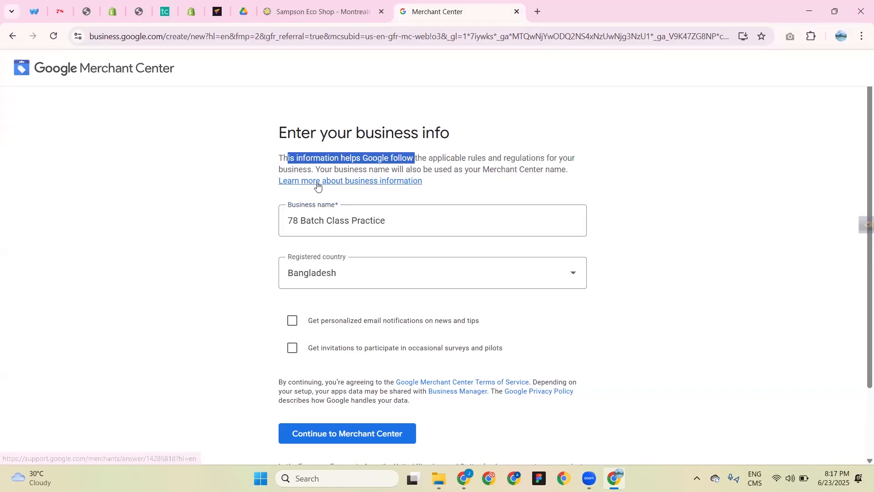
Step: Open the 'I need help adding business information' help article in a new tab
{"action": "left_click", "coordinate": [384, 191]}
{"action": "right_click", "coordinate": [389, 182]}
{"action": "left_click", "coordinate": [423, 192]}
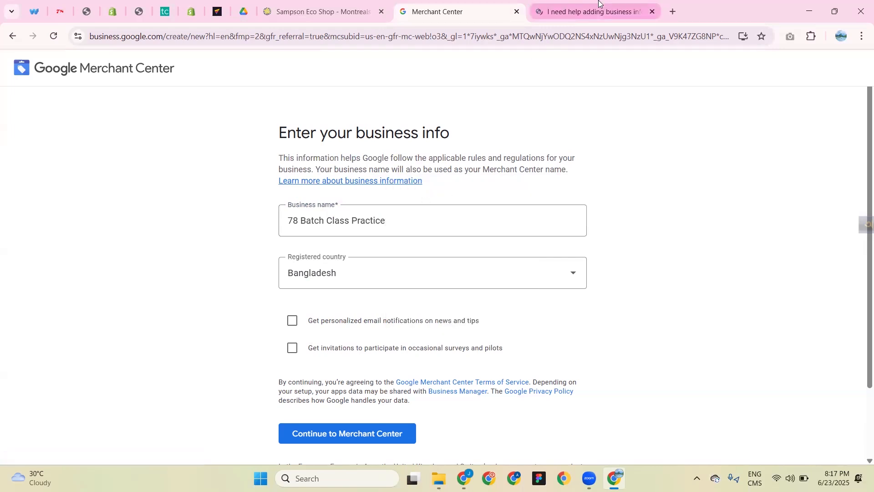
{"action": "left_click", "coordinate": [596, 11]}
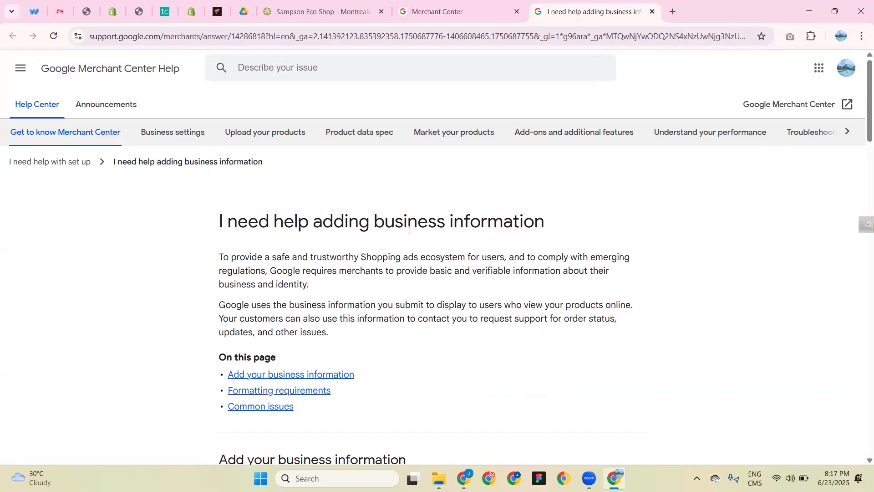
Step: Read the six steps for adding business information, then return to the Merchant Center form
{"action": "scroll", "coordinate": [535, 230], "scroll_direction": "down", "scroll_amount": 7}
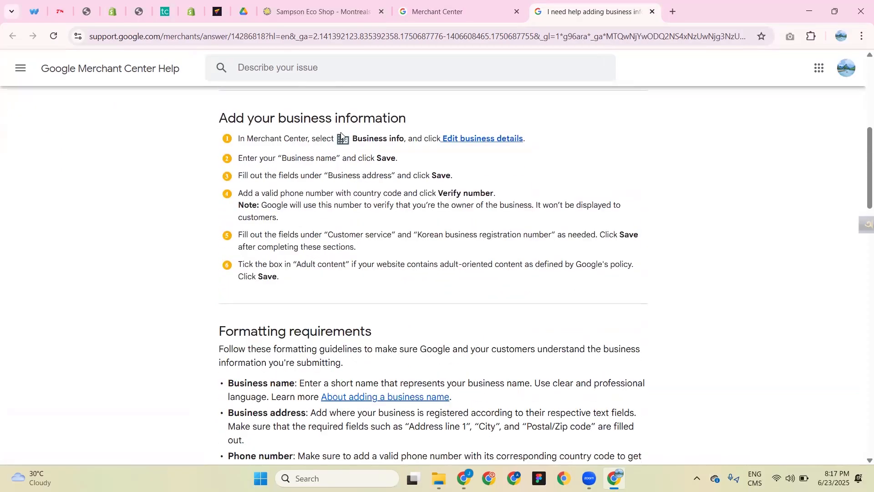
{"action": "scroll", "coordinate": [254, 226], "scroll_direction": "down", "scroll_amount": 7}
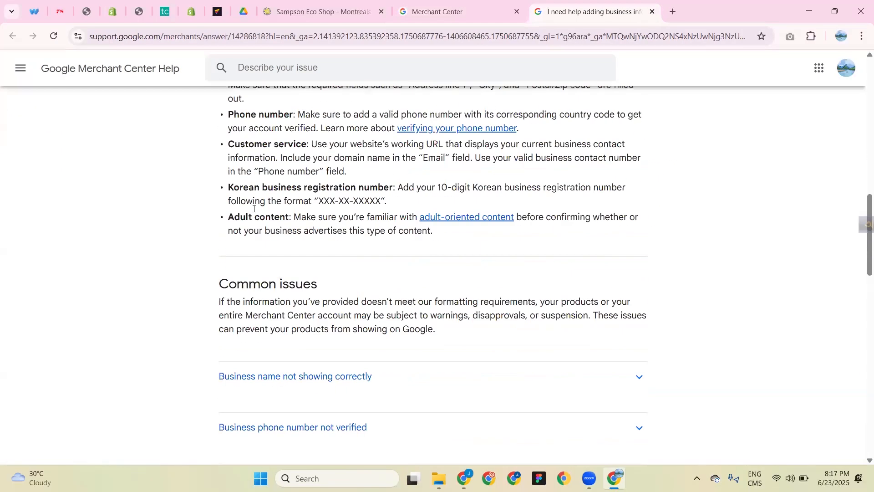
{"action": "scroll", "coordinate": [252, 196], "scroll_direction": "down", "scroll_amount": 12}
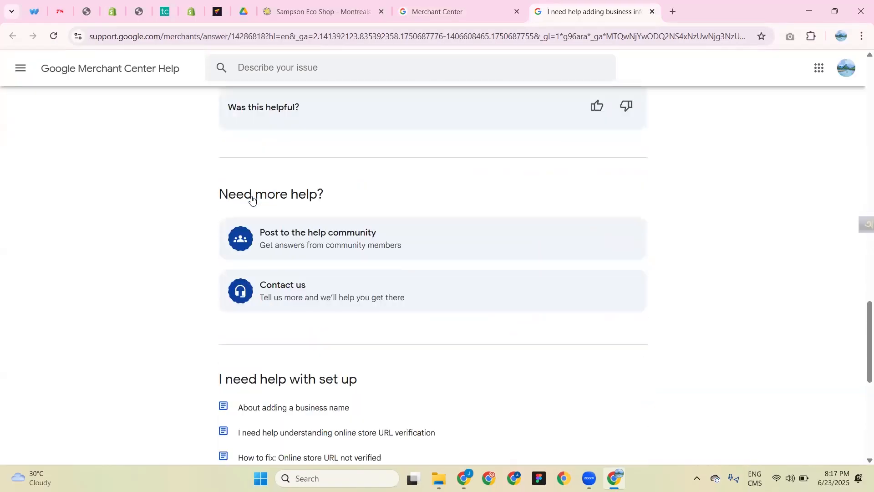
{"action": "scroll", "coordinate": [261, 268], "scroll_direction": "down", "scroll_amount": 7}
{"action": "scroll", "coordinate": [261, 268], "scroll_direction": "up", "scroll_amount": 20}
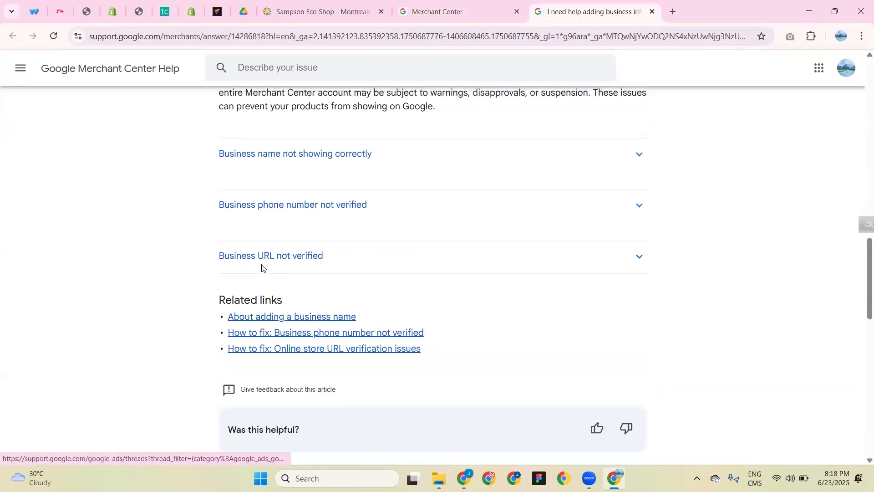
{"action": "scroll", "coordinate": [261, 263], "scroll_direction": "up", "scroll_amount": 14}
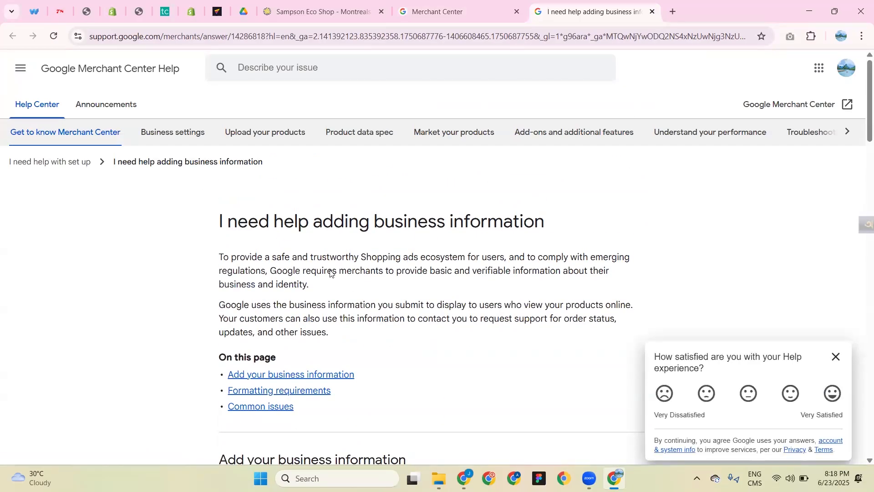
{"action": "scroll", "coordinate": [330, 273], "scroll_direction": "down", "scroll_amount": 8}
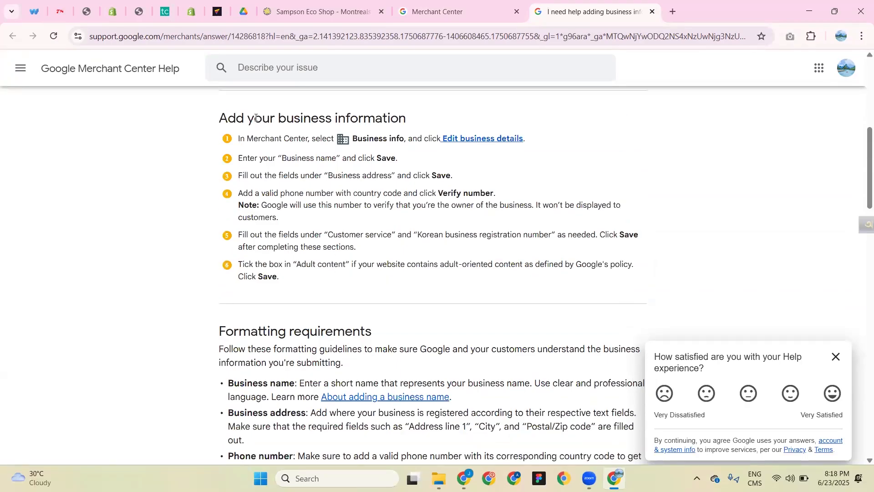
{"action": "left_click_drag", "start_coordinate": [242, 143], "coordinate": [360, 285]}
{"action": "left_click", "coordinate": [304, 191]}
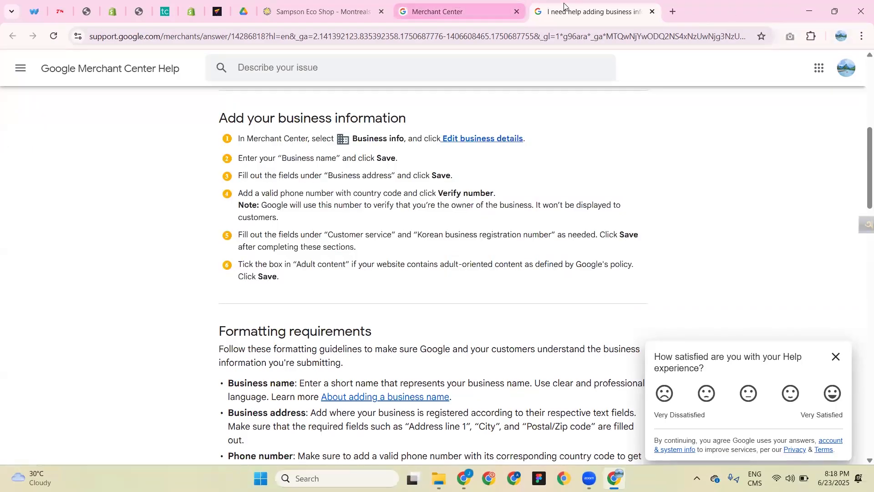
{"action": "left_click", "coordinate": [431, 11]}
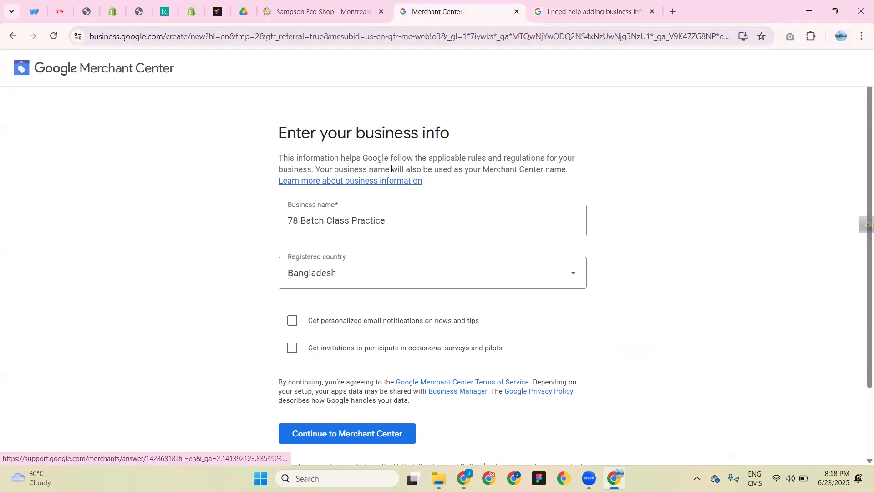
Step: Change the Registered country from Bangladesh to United States
{"action": "scroll", "coordinate": [308, 226], "scroll_direction": "down", "scroll_amount": 2}
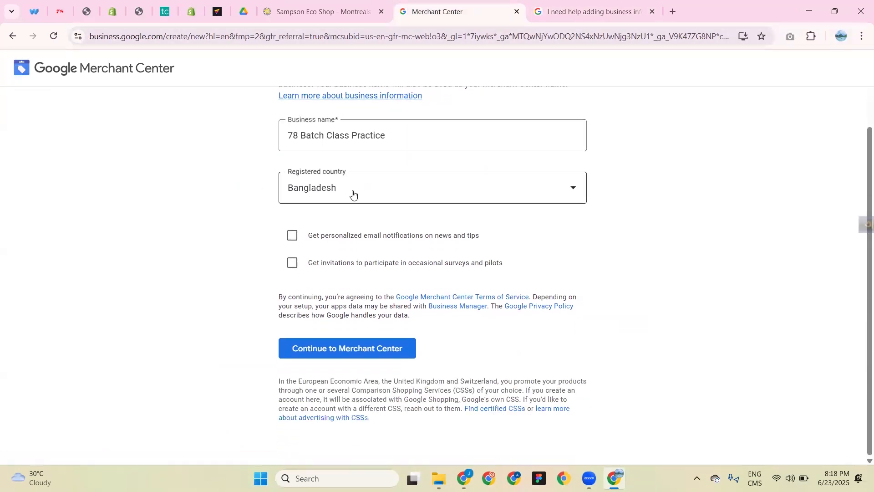
{"action": "left_click", "coordinate": [347, 186]}
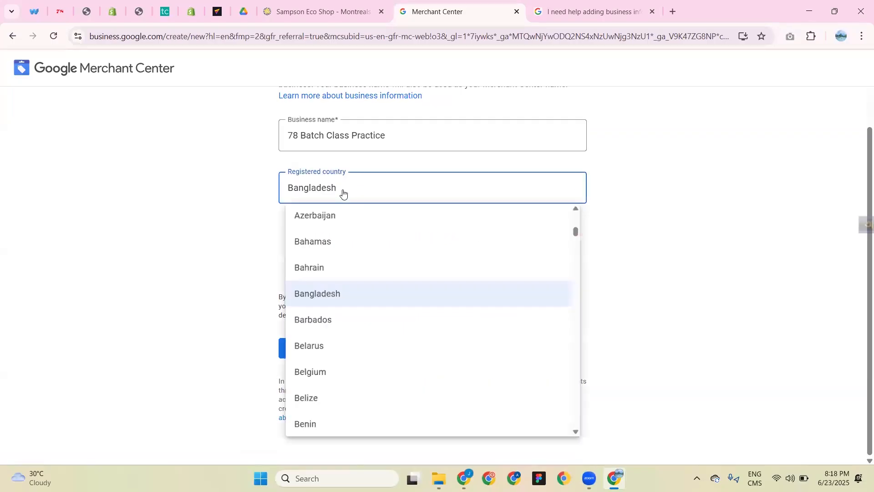
{"action": "scroll", "coordinate": [395, 288], "scroll_direction": "up", "scroll_amount": 4}
{"action": "scroll", "coordinate": [396, 288], "scroll_direction": "up", "scroll_amount": 1}
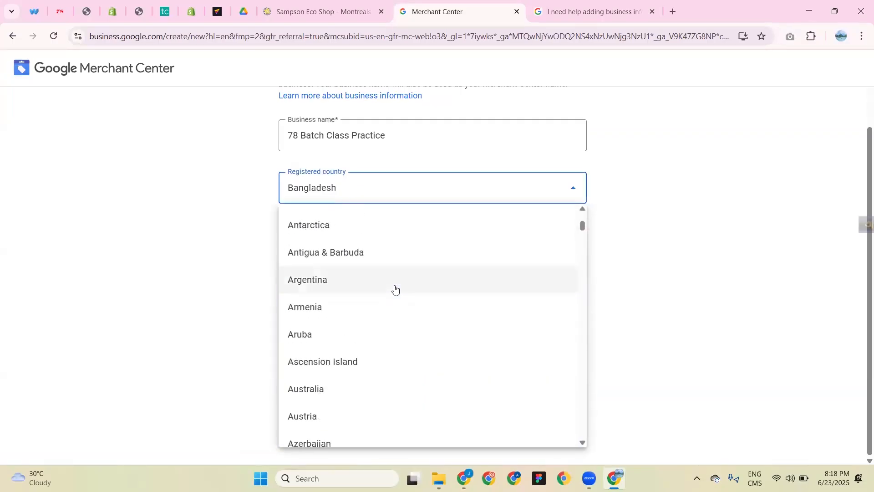
{"action": "scroll", "coordinate": [395, 289], "scroll_direction": "down", "scroll_amount": 20}
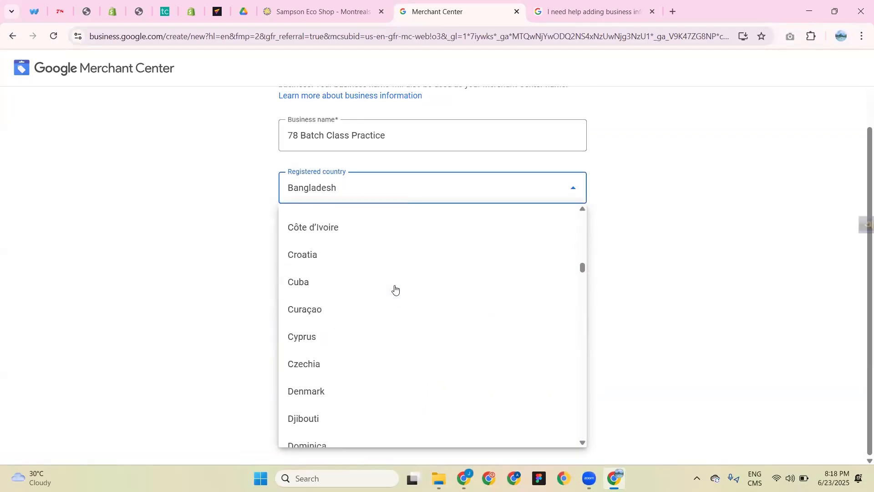
{"action": "scroll", "coordinate": [395, 289], "scroll_direction": "down", "scroll_amount": 20}
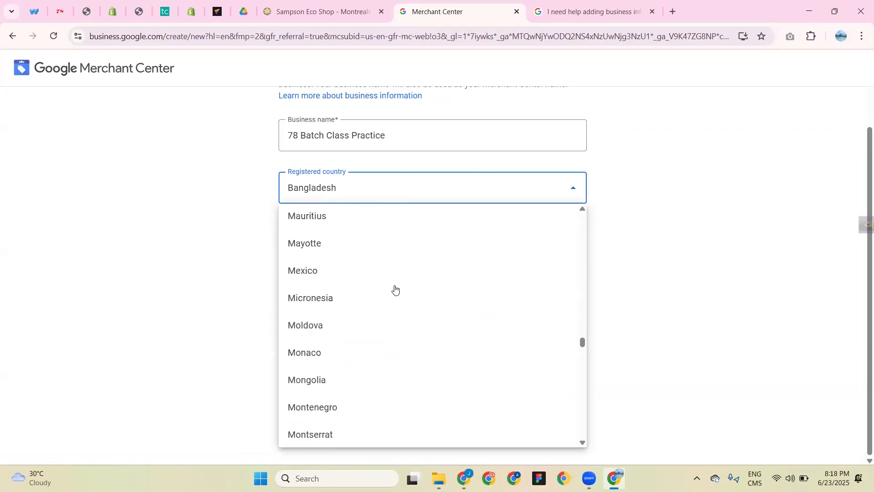
{"action": "scroll", "coordinate": [395, 289], "scroll_direction": "down", "scroll_amount": 20}
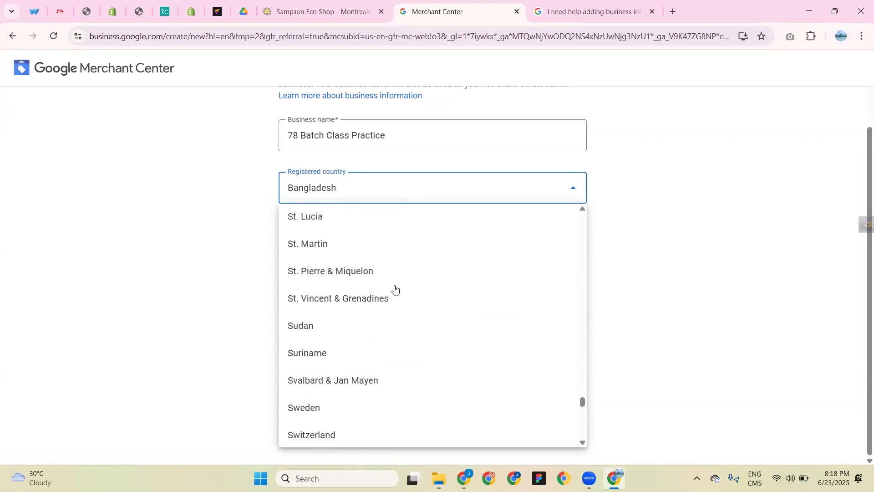
{"action": "scroll", "coordinate": [396, 288], "scroll_direction": "down", "scroll_amount": 8}
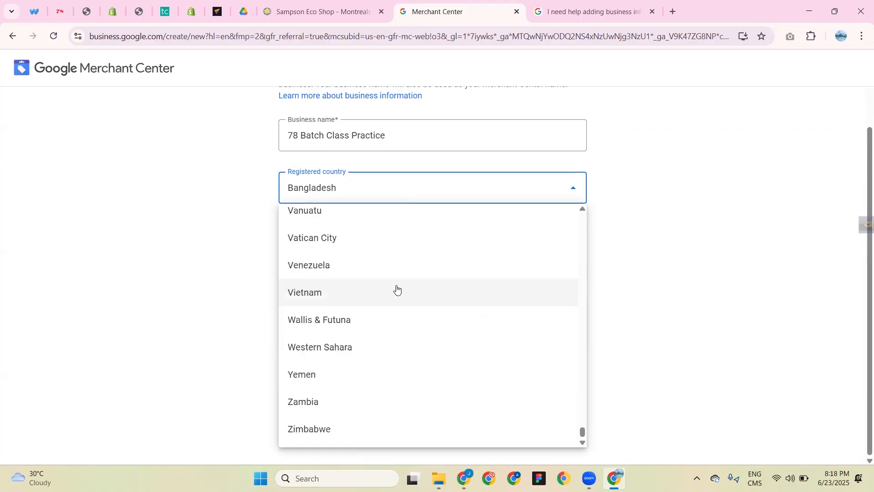
{"action": "scroll", "coordinate": [397, 289], "scroll_direction": "up", "scroll_amount": 5}
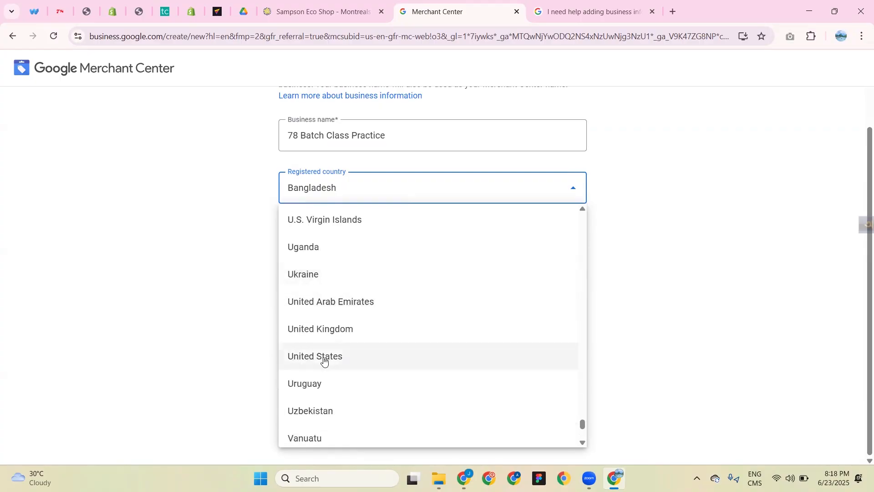
{"action": "left_click", "coordinate": [341, 360]}
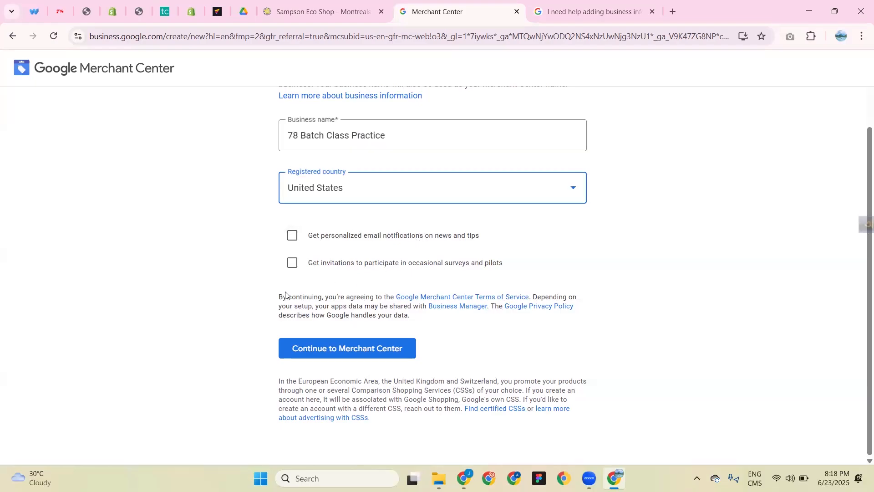
Step: Tick the personalized email notifications and the survey and pilot invitations checkboxes
{"action": "left_click", "coordinate": [294, 235]}
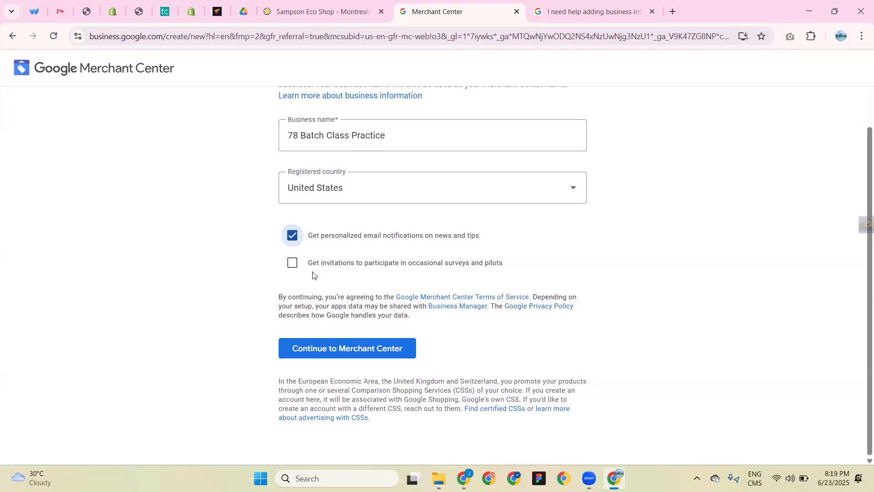
{"action": "left_click", "coordinate": [293, 264]}
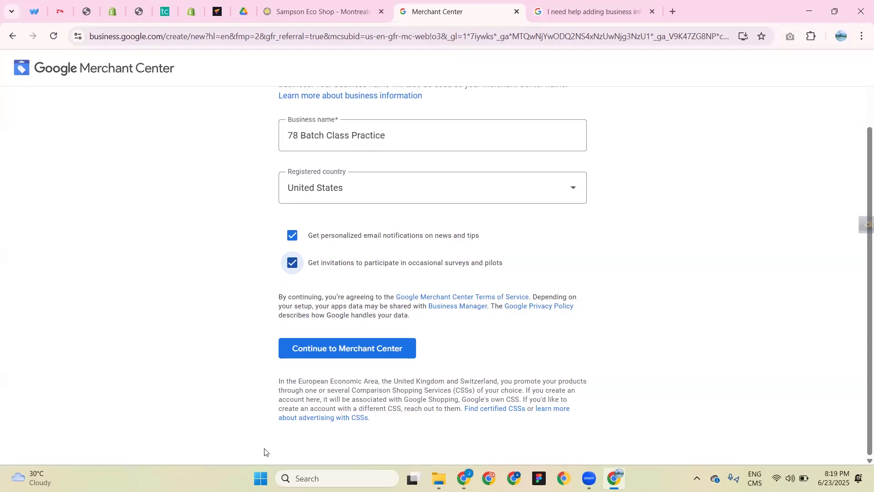
{"action": "left_click", "coordinate": [335, 352]}
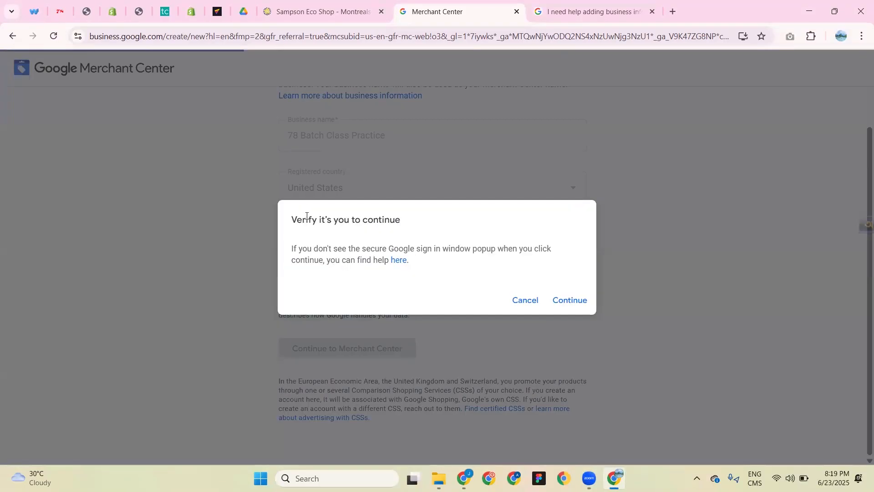
{"action": "left_click", "coordinate": [580, 302]}
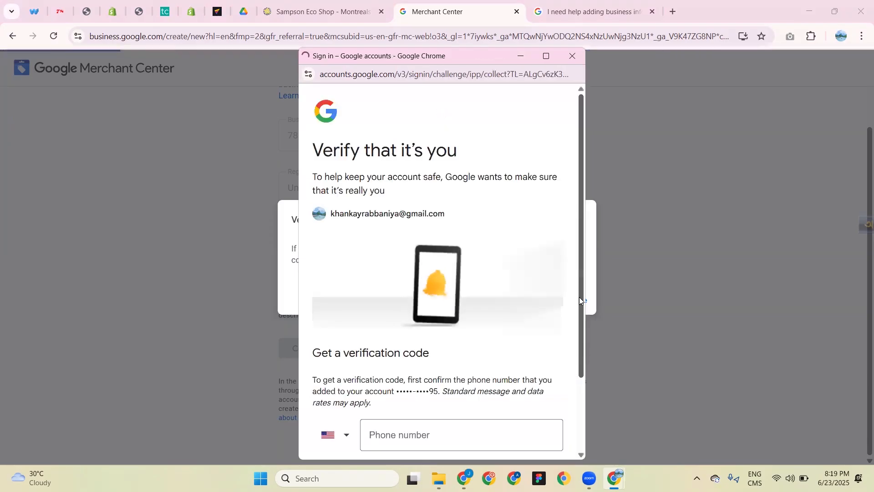
{"action": "scroll", "coordinate": [500, 297], "scroll_direction": "down", "scroll_amount": 2}
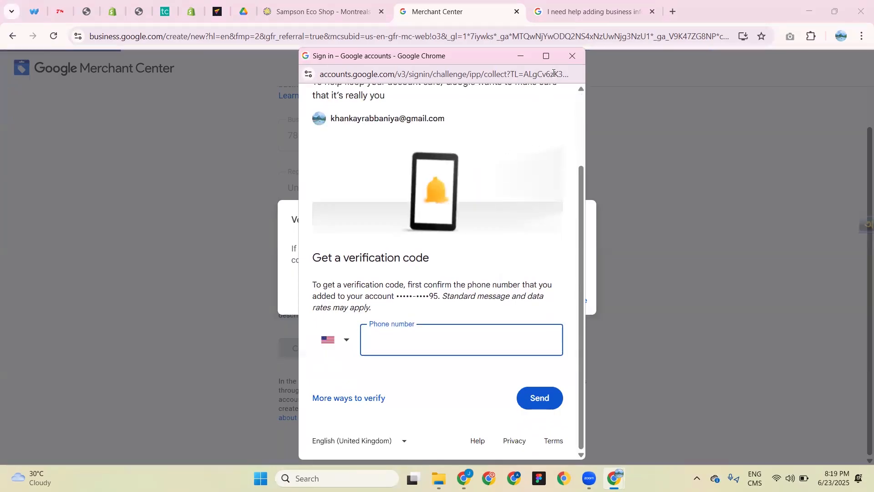
{"action": "left_click", "coordinate": [572, 57]}
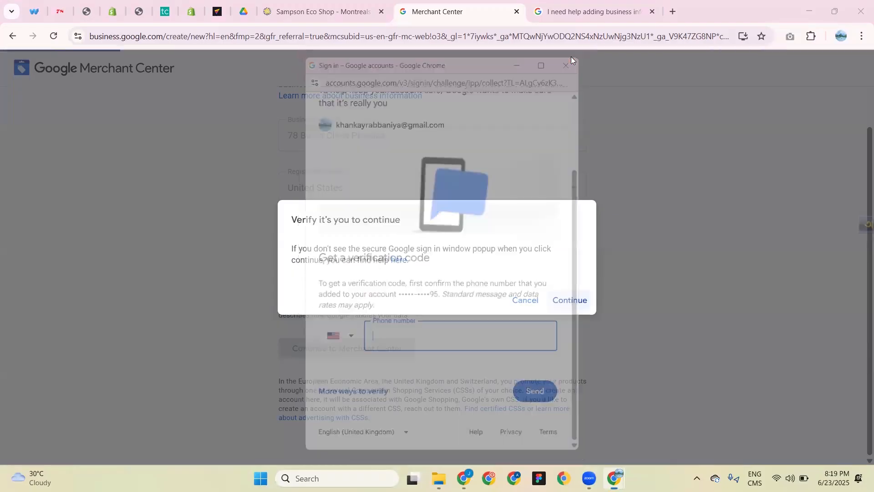
{"action": "left_click", "coordinate": [519, 300]}
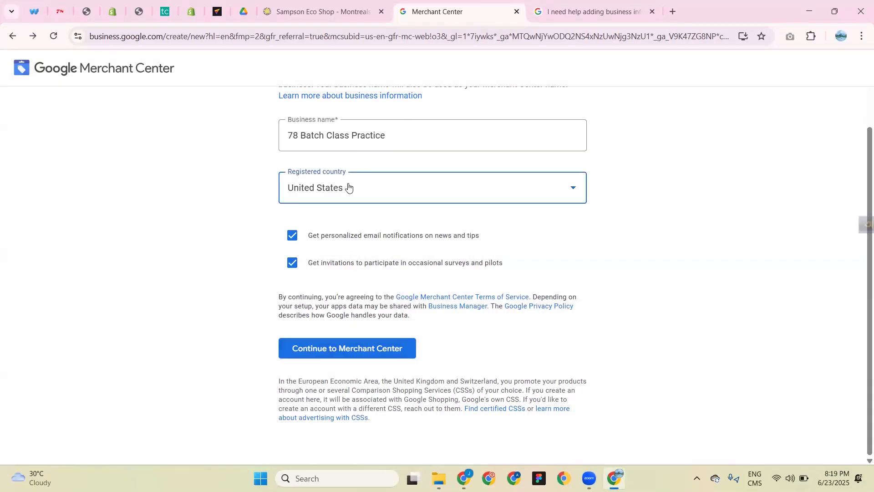
Step: Switch the Registered country back to Bangladesh and submit with Continue to Merchant Center
{"action": "left_click", "coordinate": [347, 187]}
{"action": "scroll", "coordinate": [341, 406], "scroll_direction": "down", "scroll_amount": 2}
{"action": "scroll", "coordinate": [340, 406], "scroll_direction": "down", "scroll_amount": 3}
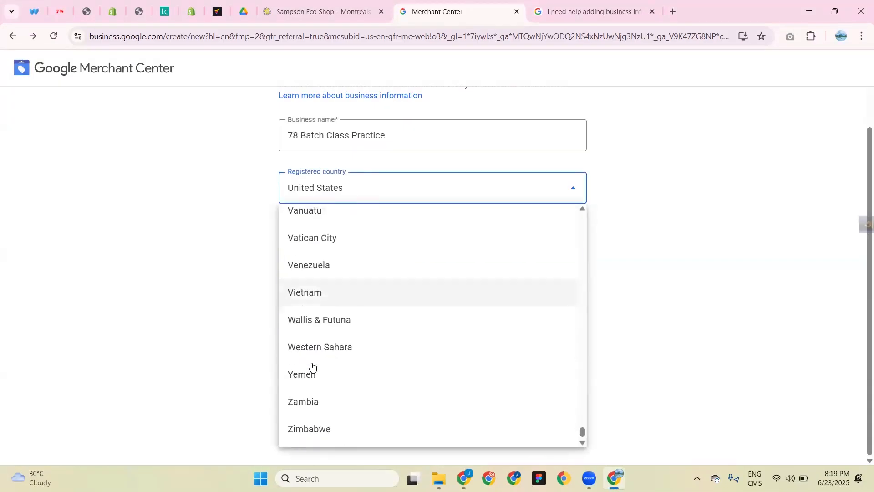
{"action": "scroll", "coordinate": [328, 365], "scroll_direction": "up", "scroll_amount": 10}
{"action": "scroll", "coordinate": [328, 367], "scroll_direction": "up", "scroll_amount": 20}
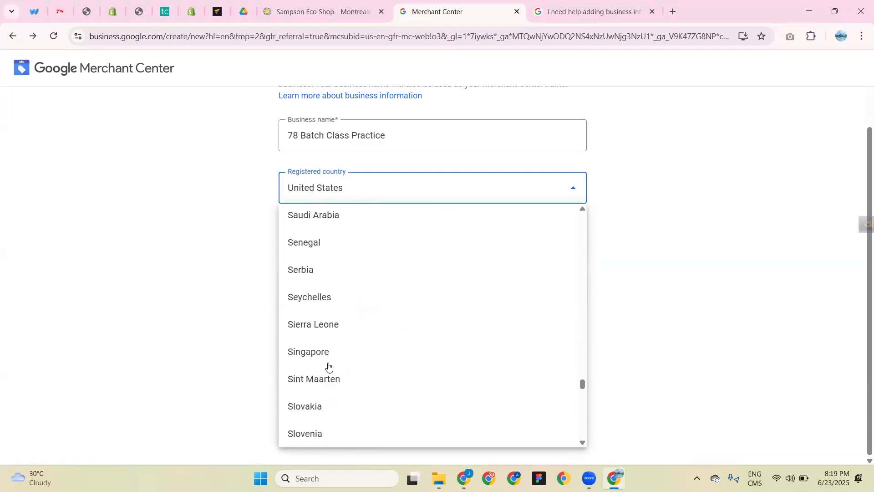
{"action": "scroll", "coordinate": [330, 364], "scroll_direction": "up", "scroll_amount": 20}
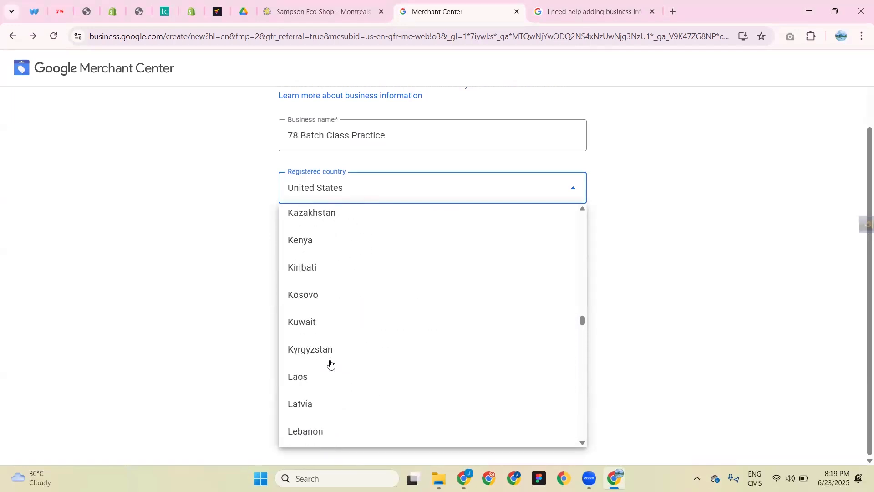
{"action": "scroll", "coordinate": [330, 363], "scroll_direction": "up", "scroll_amount": 20}
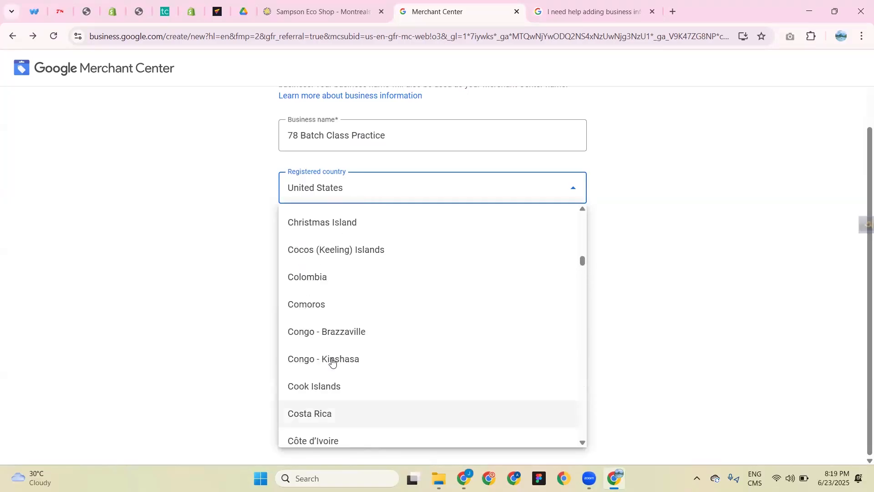
{"action": "scroll", "coordinate": [330, 360], "scroll_direction": "up", "scroll_amount": 3}
{"action": "scroll", "coordinate": [328, 355], "scroll_direction": "down", "scroll_amount": 10}
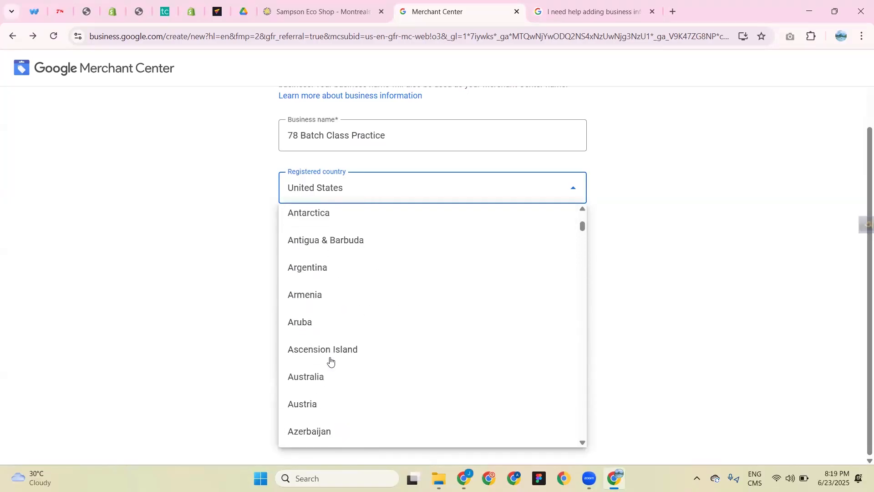
{"action": "left_click", "coordinate": [311, 286]}
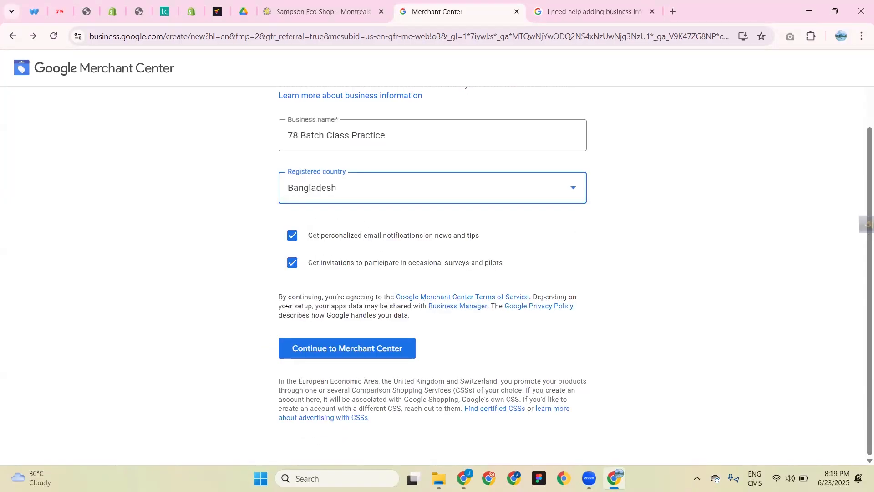
{"action": "left_click", "coordinate": [324, 347]}
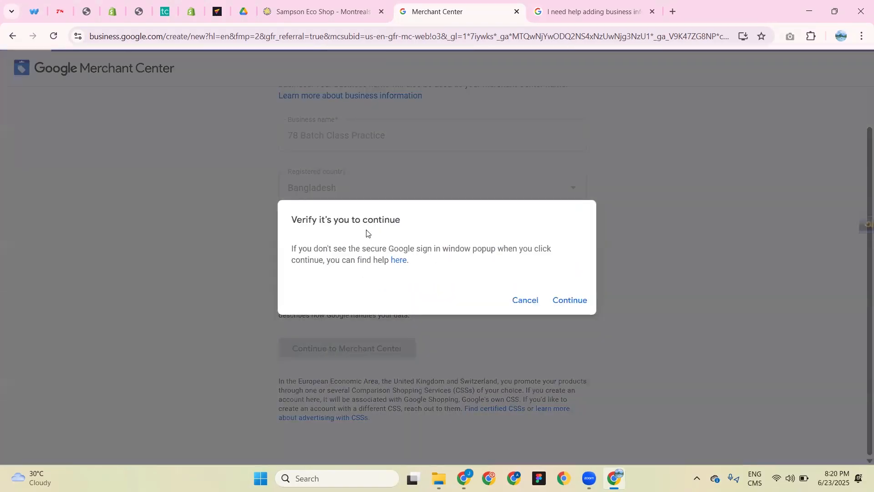
Step: Continue to Google's identity check and bring up the phone country-code list
{"action": "left_click", "coordinate": [561, 307]}
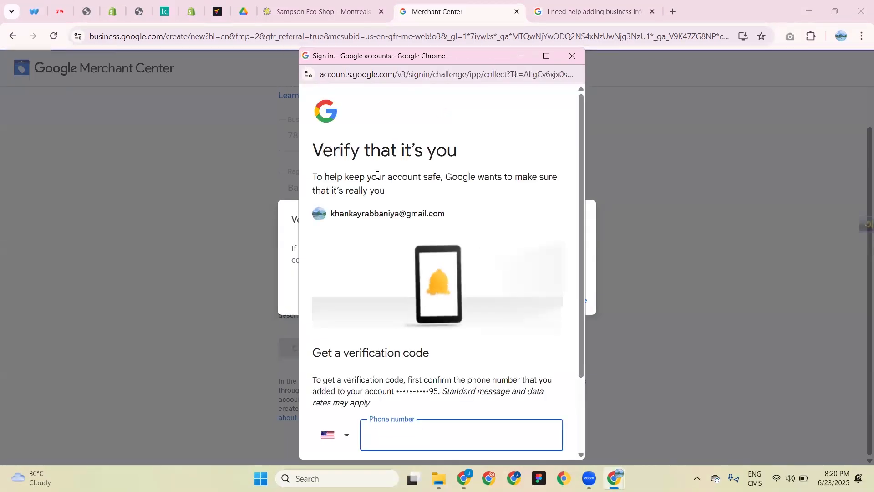
{"action": "scroll", "coordinate": [450, 294], "scroll_direction": "down", "scroll_amount": 2}
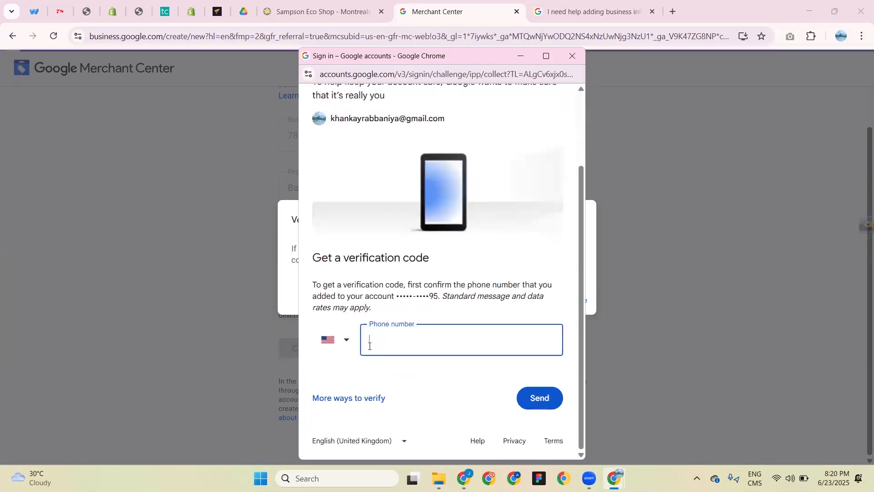
{"action": "left_click", "coordinate": [344, 346]}
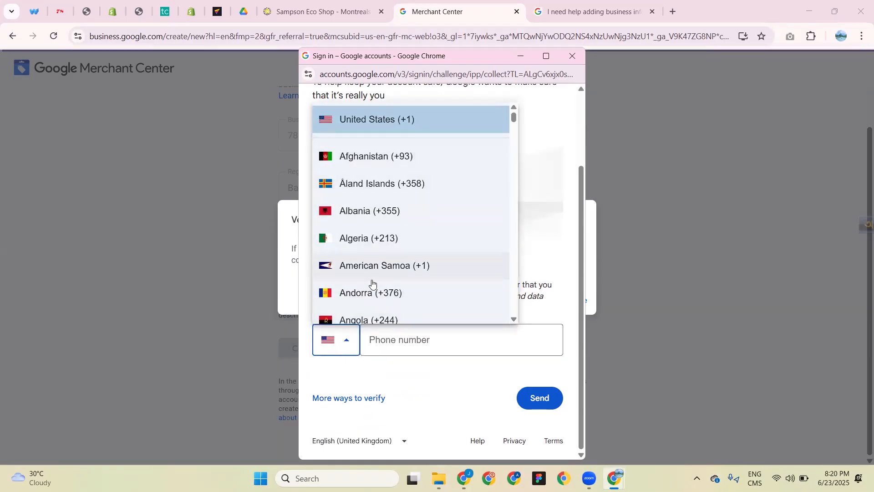
{"action": "scroll", "coordinate": [372, 284], "scroll_direction": "down", "scroll_amount": 5}
{"action": "scroll", "coordinate": [372, 284], "scroll_direction": "down", "scroll_amount": 3}
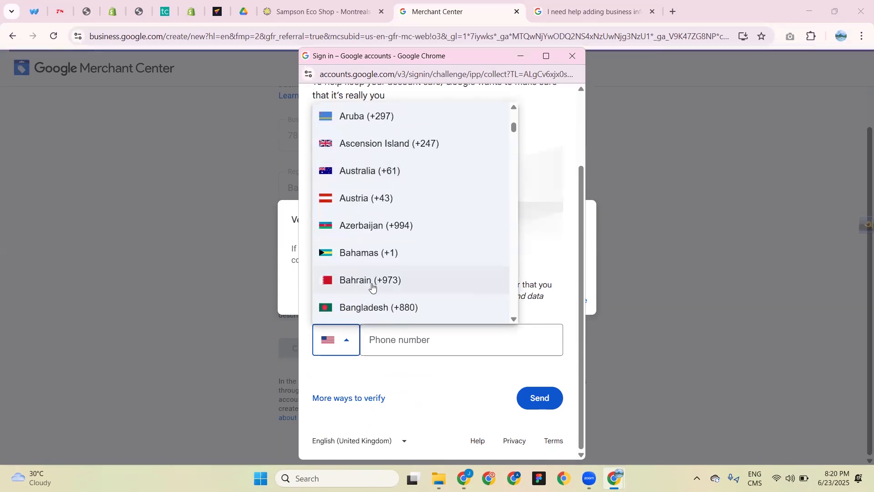
Step: Choose Bangladesh (+880) as the country code and enter the account's phone number
{"action": "left_click", "coordinate": [376, 307]}
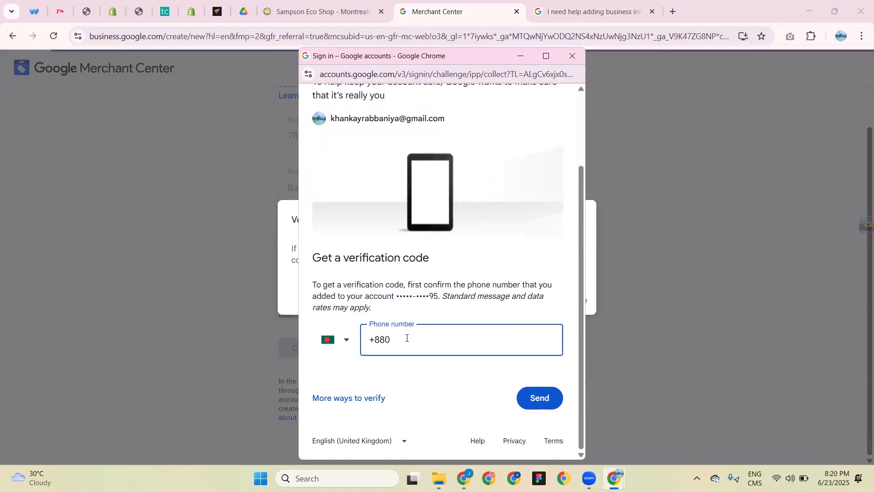
{"action": "left_click", "coordinate": [320, 427]}
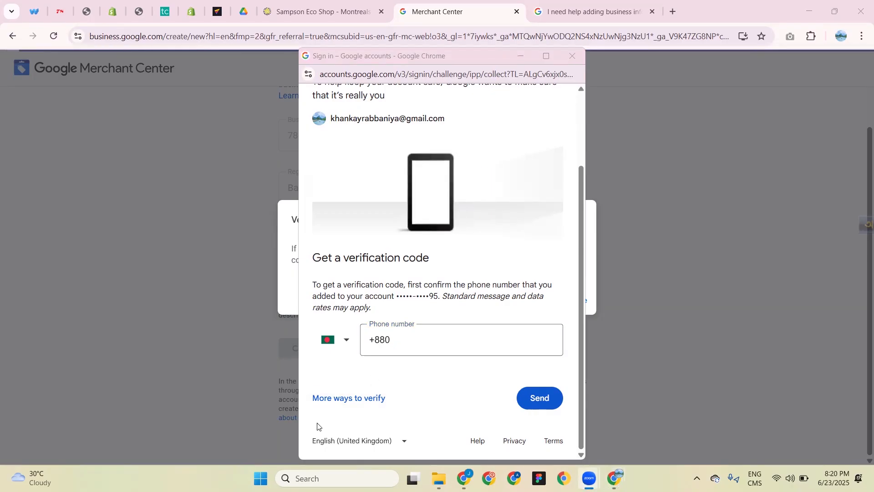
{"action": "left_click", "coordinate": [406, 339]}
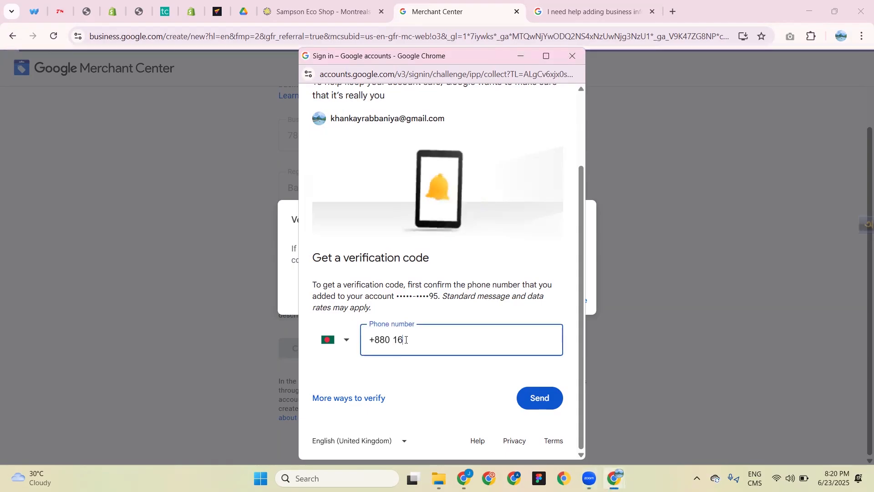
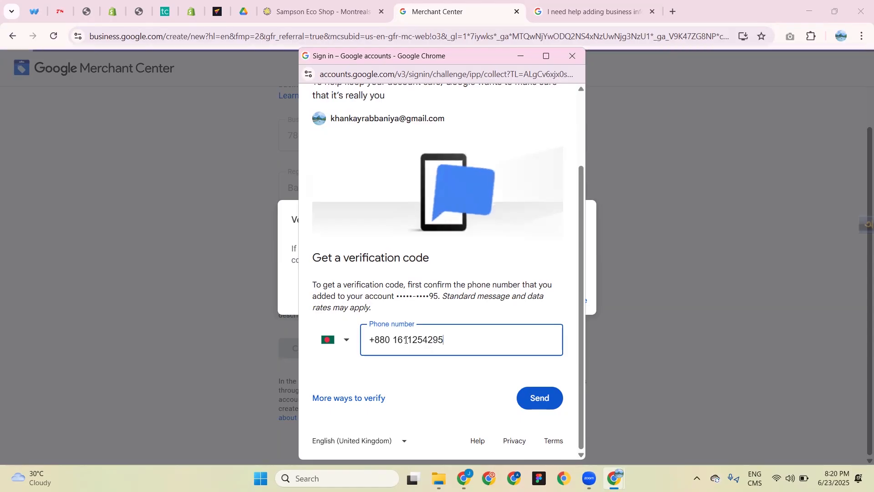
{"action": "left_click", "coordinate": [281, 441]}
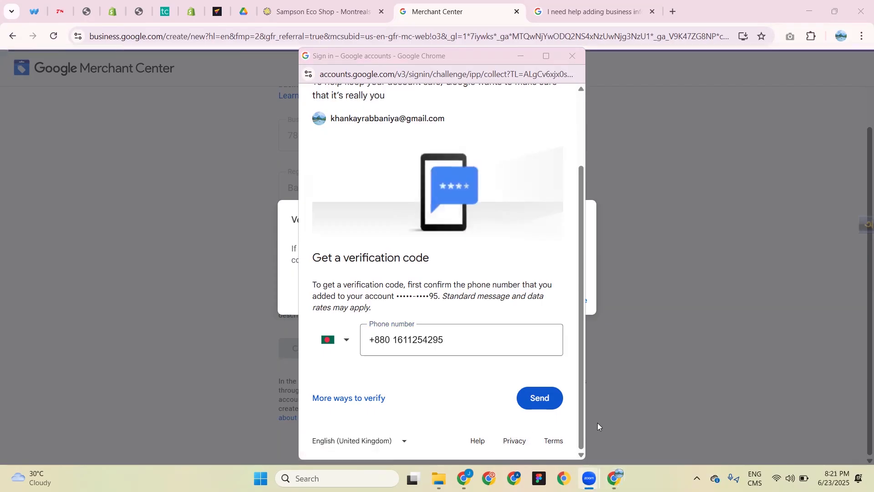
Step: Have the code texted to the phone, enter the received verification code and confirm
{"action": "left_click", "coordinate": [538, 394]}
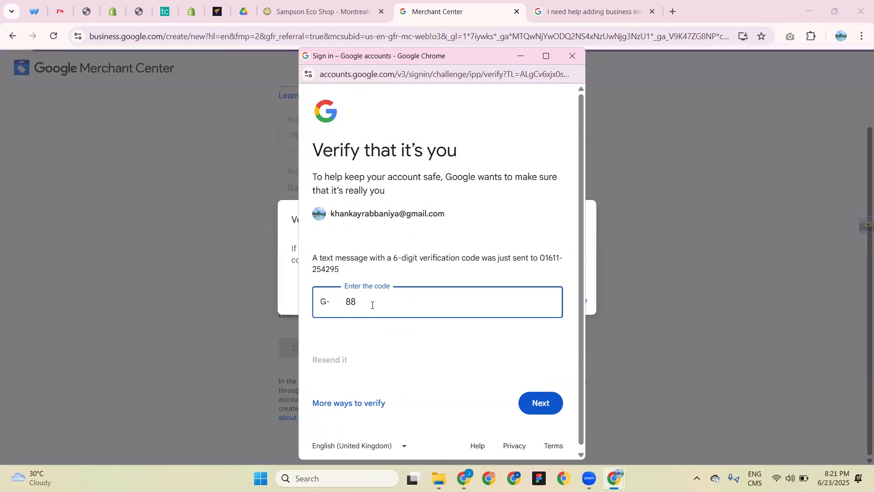
{"action": "left_click", "coordinate": [538, 404]}
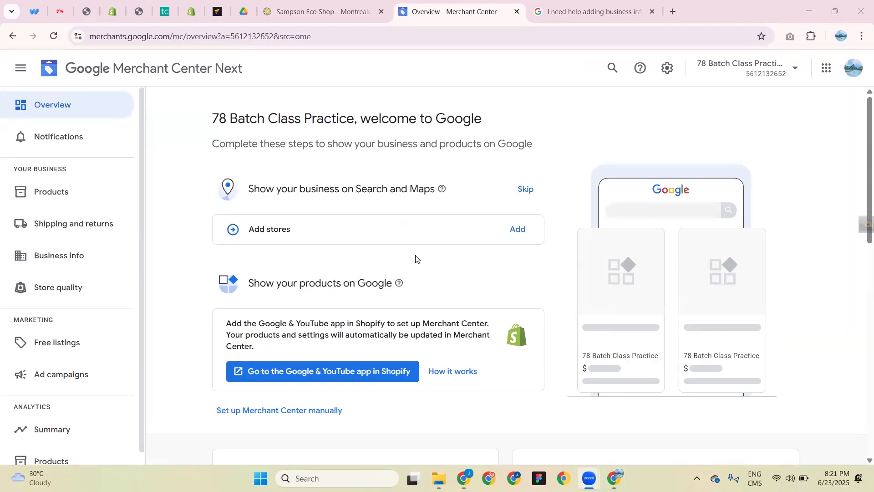
Step: Scroll the Merchant Center Next overview page welcoming 78 Batch Class Practice
{"action": "scroll", "coordinate": [52, 331], "scroll_direction": "down", "scroll_amount": 1}
{"action": "scroll", "coordinate": [50, 331], "scroll_direction": "down", "scroll_amount": 1}
{"action": "scroll", "coordinate": [55, 315], "scroll_direction": "up", "scroll_amount": 1}
Step: Open the business details editor from Business info, browse the fields, and close it unsaved
{"action": "left_click", "coordinate": [66, 259]}
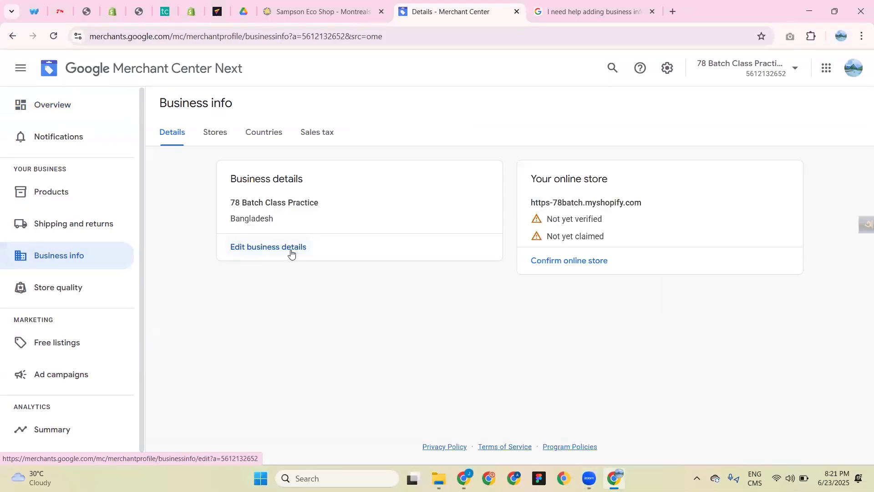
{"action": "left_click", "coordinate": [267, 251]}
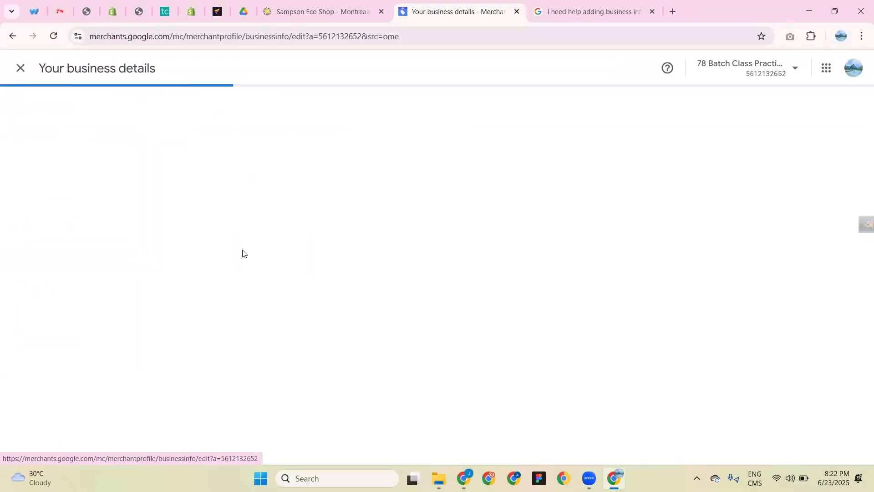
{"action": "scroll", "coordinate": [242, 254], "scroll_direction": "down", "scroll_amount": 5}
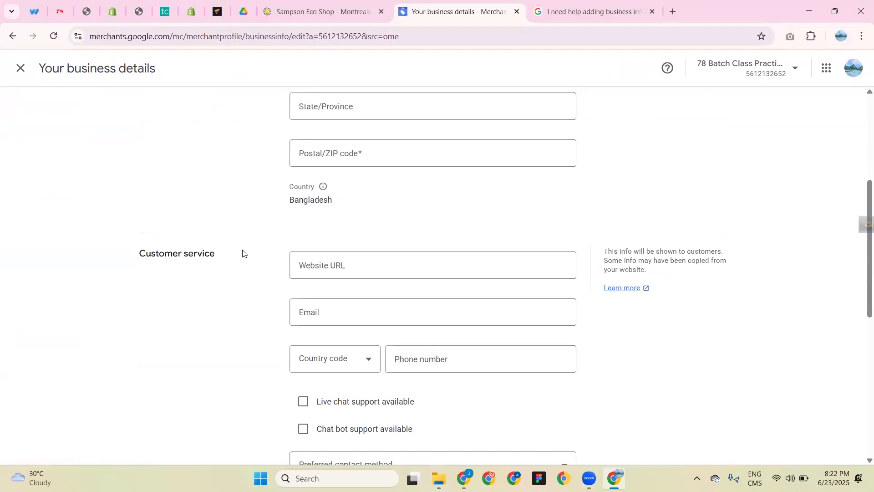
{"action": "scroll", "coordinate": [255, 229], "scroll_direction": "down", "scroll_amount": 6}
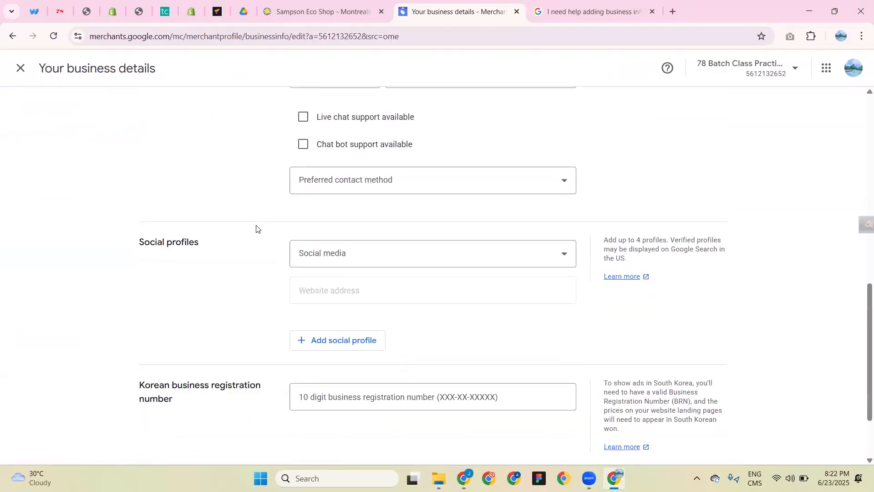
{"action": "scroll", "coordinate": [256, 228], "scroll_direction": "down", "scroll_amount": 2}
{"action": "scroll", "coordinate": [257, 289], "scroll_direction": "up", "scroll_amount": 13}
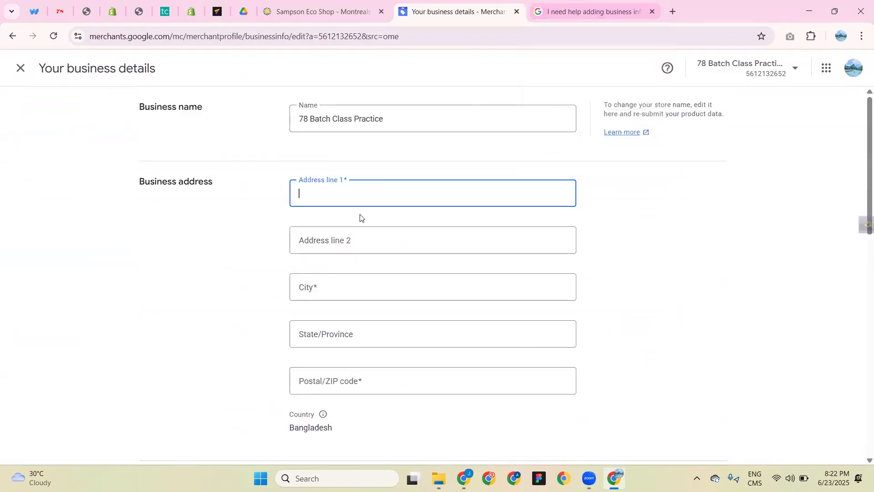
{"action": "scroll", "coordinate": [360, 217], "scroll_direction": "down", "scroll_amount": 6}
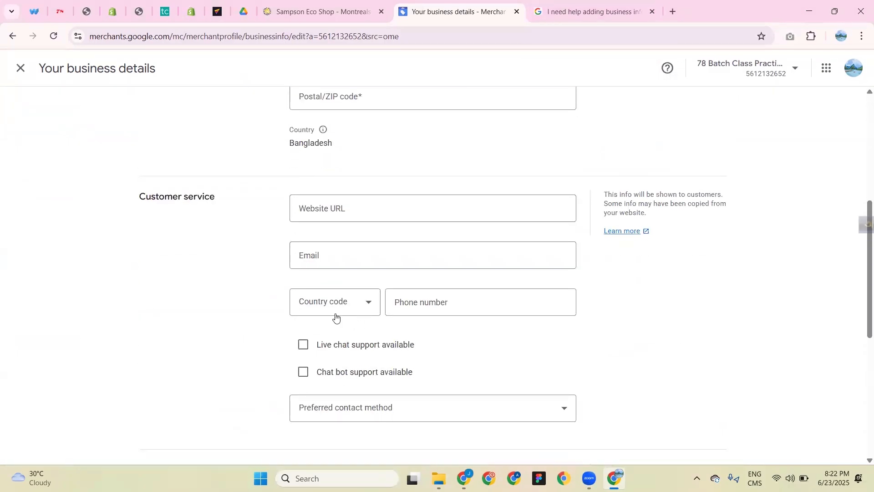
{"action": "left_click", "coordinate": [456, 304]}
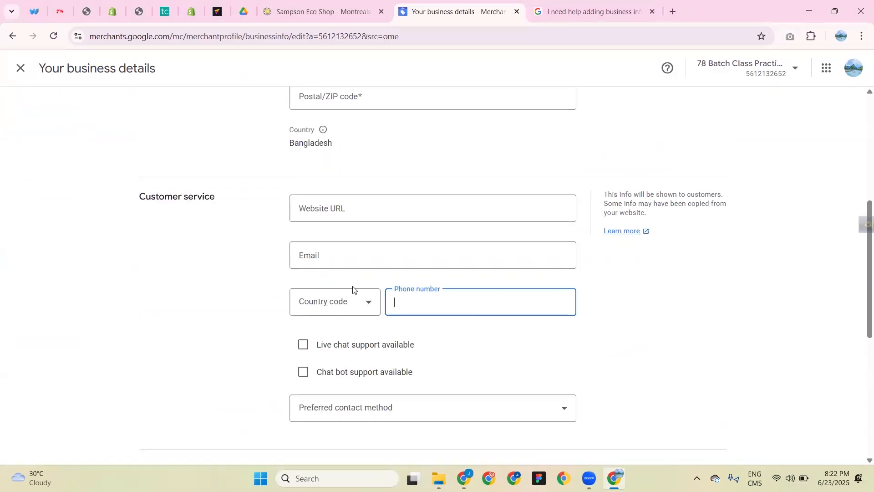
{"action": "scroll", "coordinate": [63, 105], "scroll_direction": "up", "scroll_amount": 4}
{"action": "scroll", "coordinate": [64, 106], "scroll_direction": "up", "scroll_amount": 3}
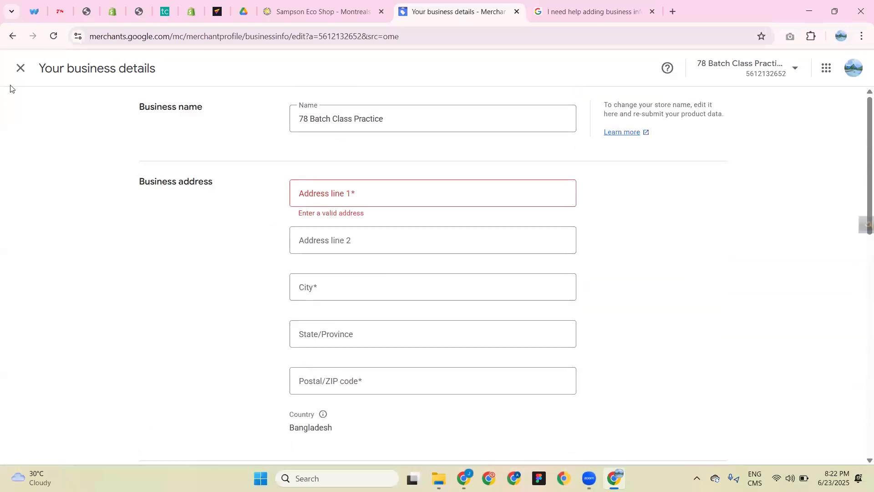
{"action": "left_click", "coordinate": [18, 68]}
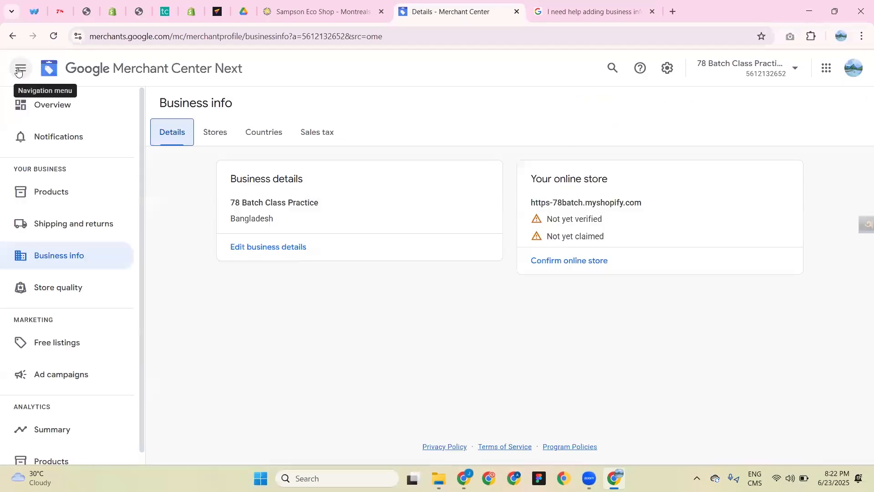
Step: Reopen the Overview page and check that What to do next reads 'You're all caught up'
{"action": "left_click", "coordinate": [47, 110]}
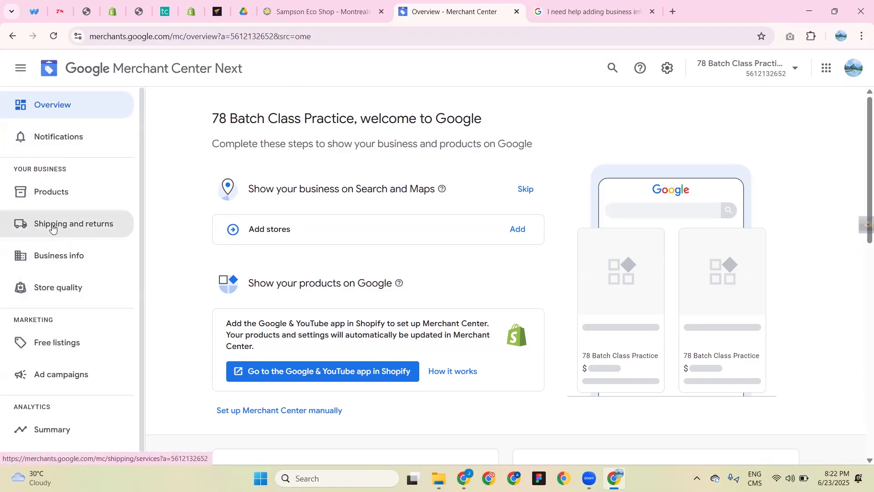
{"action": "left_click", "coordinate": [71, 104]}
{"action": "scroll", "coordinate": [323, 179], "scroll_direction": "down", "scroll_amount": 12}
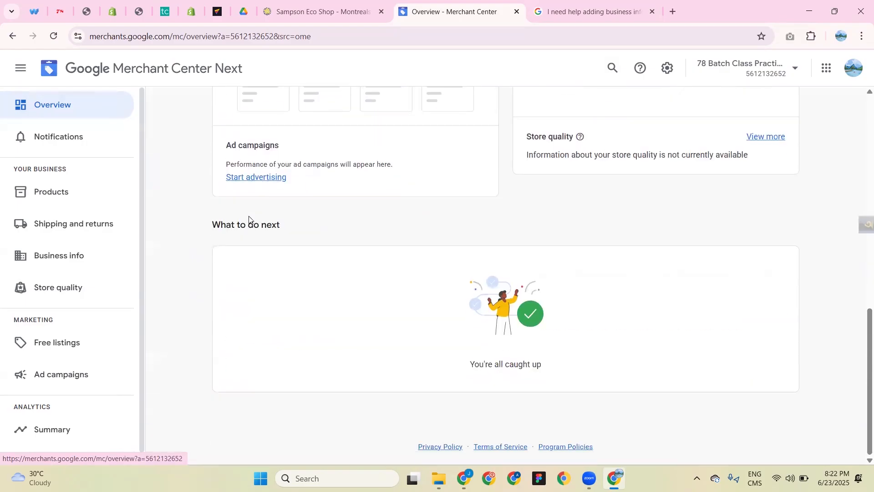
{"action": "scroll", "coordinate": [249, 221], "scroll_direction": "up", "scroll_amount": 12}
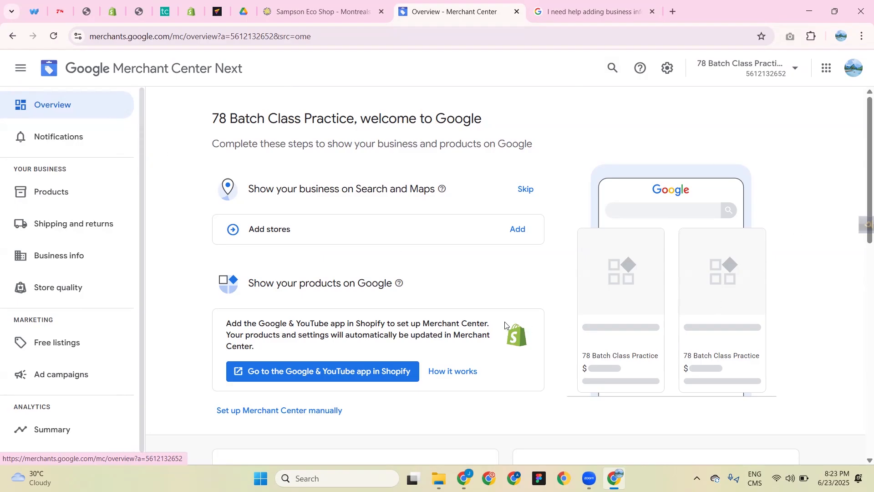
Step: Open the Notifications page, which is empty and reads 'Your notifications live here'
{"action": "left_click", "coordinate": [76, 145]}
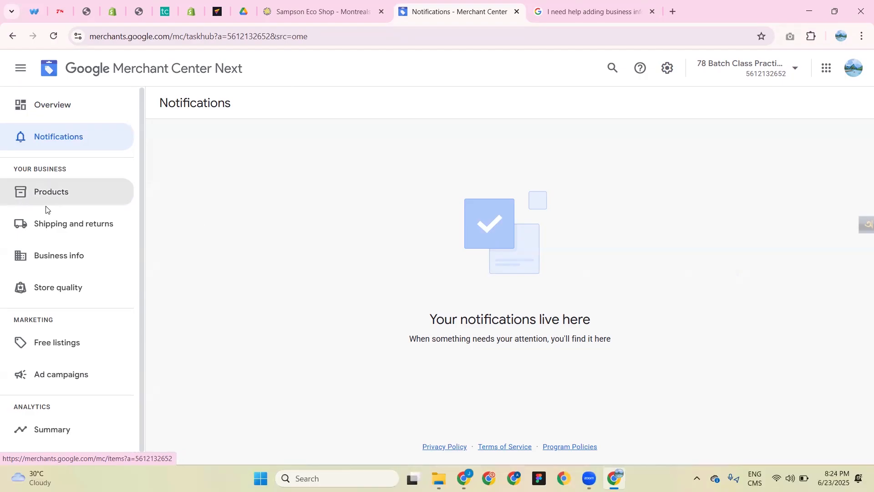
Step: Browse the Needs attention, Automatic improvements, Product Studio and All products tabs, then open Shipping and returns
{"action": "left_click", "coordinate": [66, 194]}
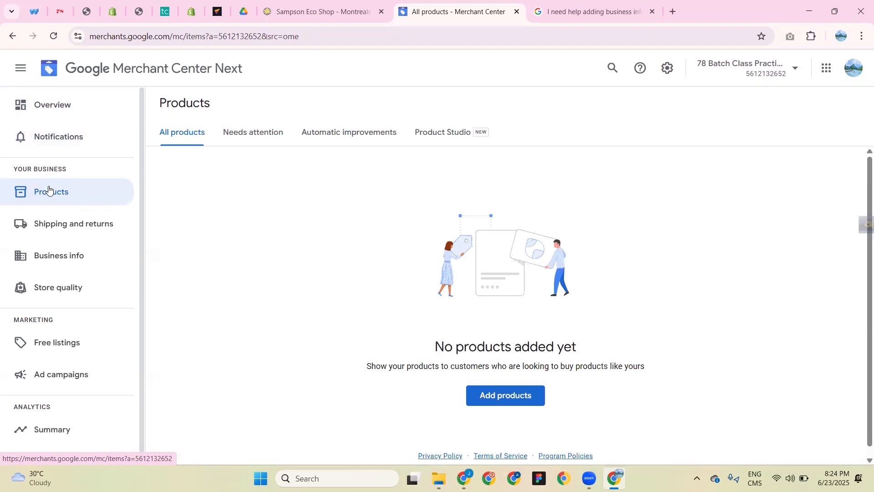
{"action": "scroll", "coordinate": [501, 387], "scroll_direction": "down", "scroll_amount": 1}
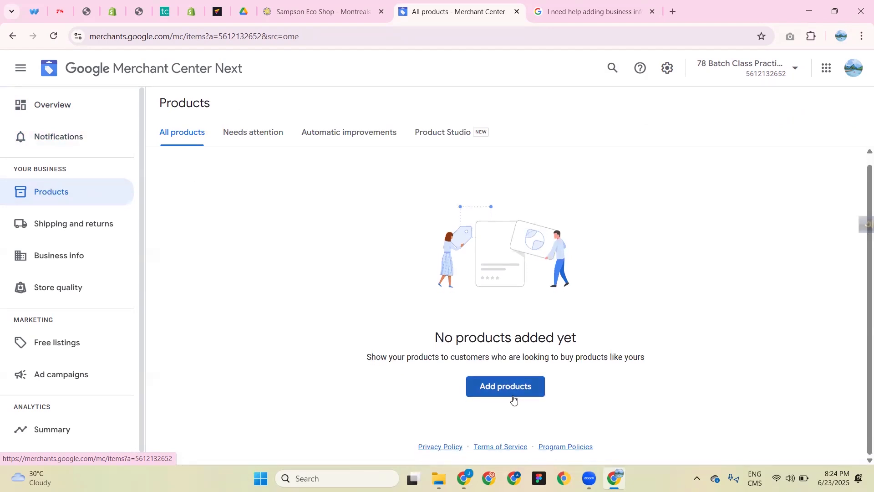
{"action": "left_click", "coordinate": [250, 137]}
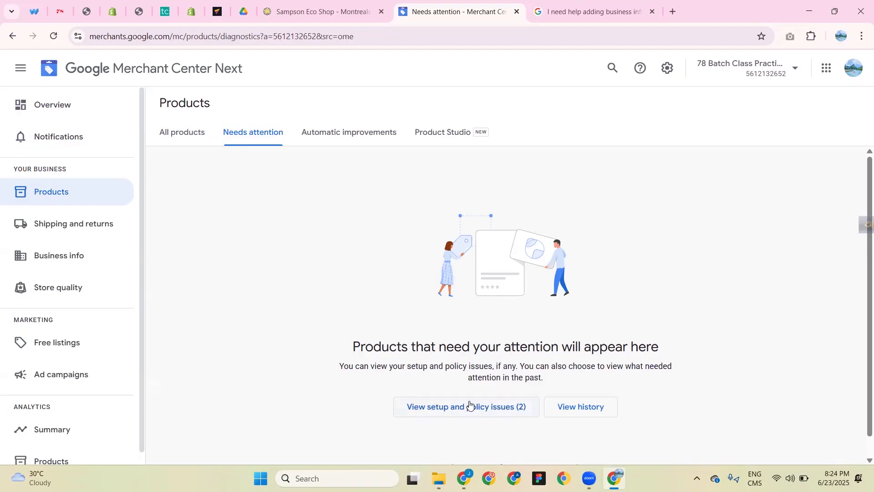
{"action": "left_click", "coordinate": [342, 133]}
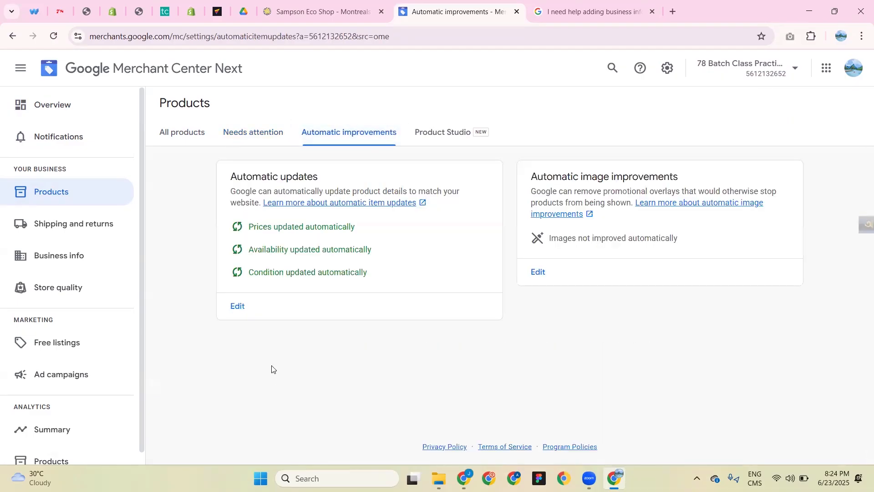
{"action": "left_click", "coordinate": [417, 134]}
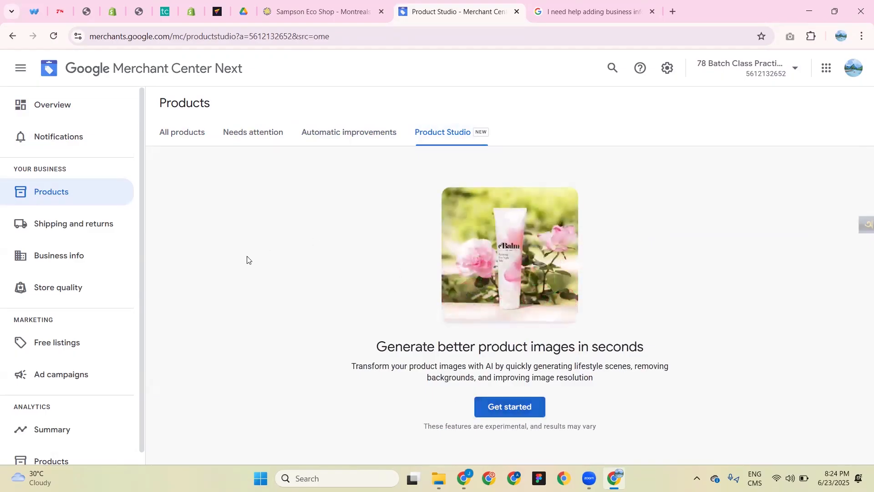
{"action": "left_click", "coordinate": [166, 132]}
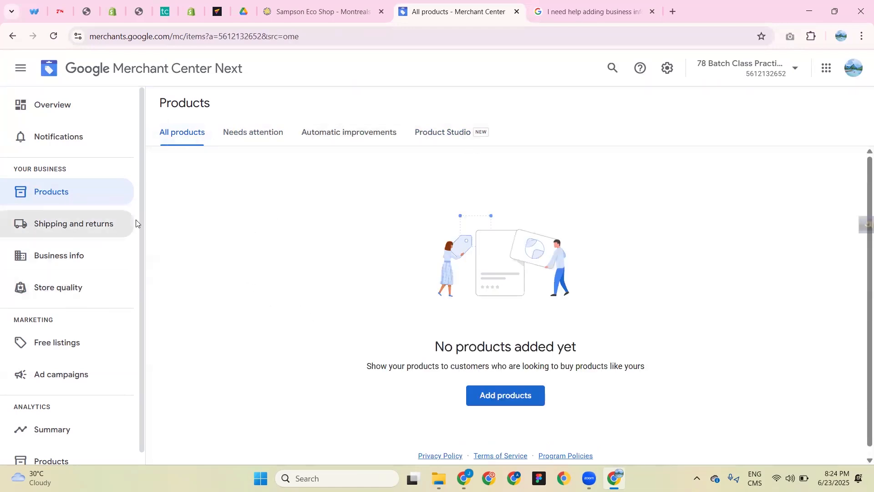
{"action": "left_click", "coordinate": [92, 223]}
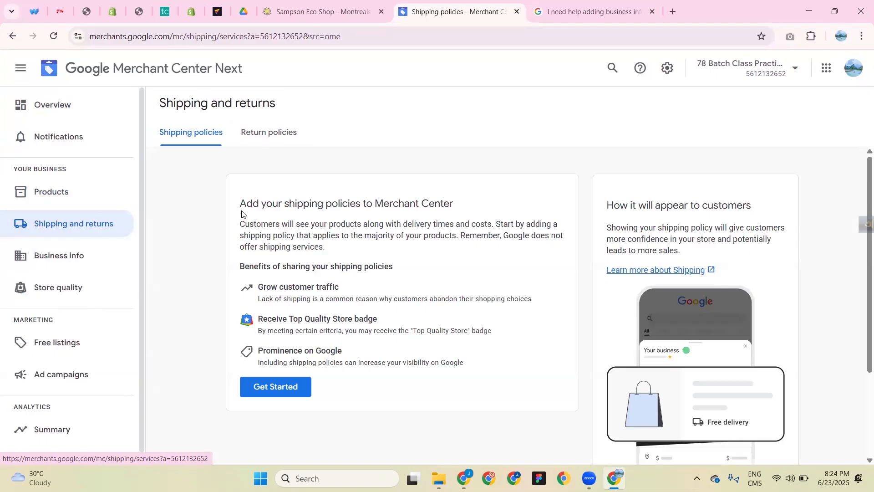
Step: Check the Return policies tab, then return to the empty Shipping policies tab
{"action": "left_click", "coordinate": [269, 142]}
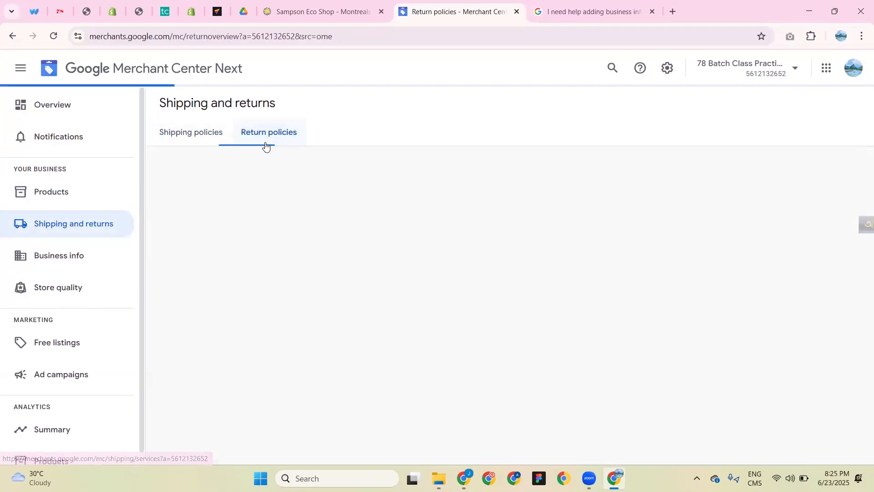
{"action": "left_click", "coordinate": [193, 140]}
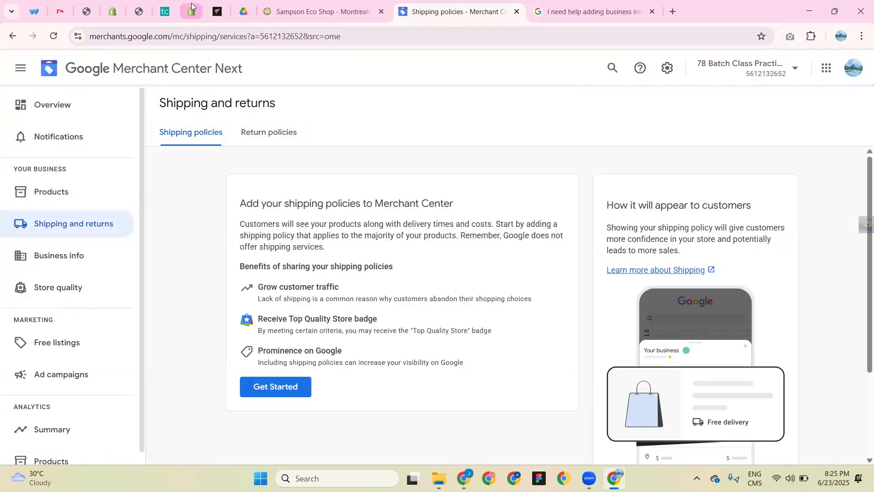
{"action": "left_click", "coordinate": [191, 9]}
Step: Open Shopify's General settings and scroll through the store details and store defaults
{"action": "scroll", "coordinate": [77, 321], "scroll_direction": "down", "scroll_amount": 1}
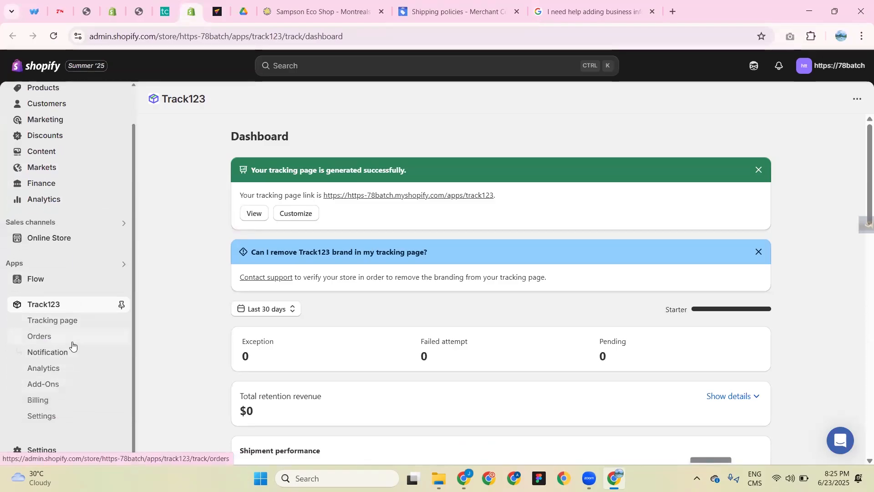
{"action": "left_click", "coordinate": [52, 450]}
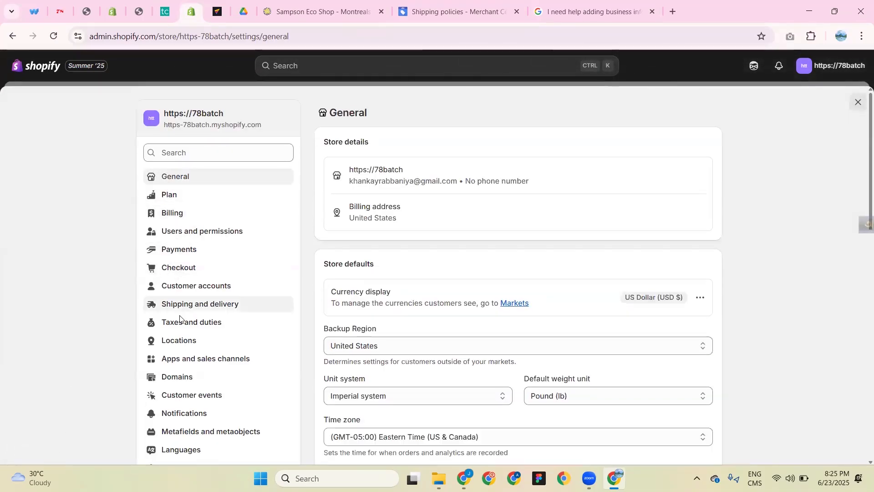
{"action": "scroll", "coordinate": [177, 344], "scroll_direction": "down", "scroll_amount": 7}
{"action": "scroll", "coordinate": [179, 343], "scroll_direction": "up", "scroll_amount": 5}
{"action": "scroll", "coordinate": [177, 343], "scroll_direction": "up", "scroll_amount": 3}
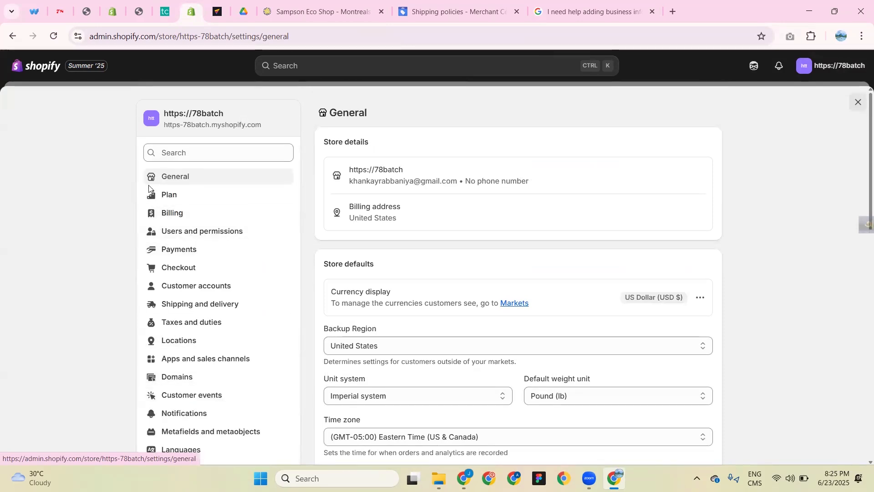
{"action": "scroll", "coordinate": [203, 353], "scroll_direction": "down", "scroll_amount": 8}
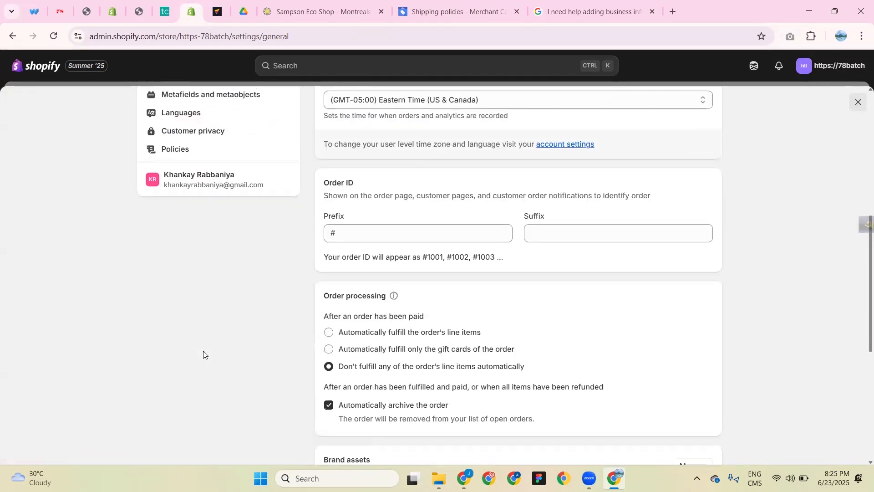
{"action": "scroll", "coordinate": [190, 391], "scroll_direction": "up", "scroll_amount": 6}
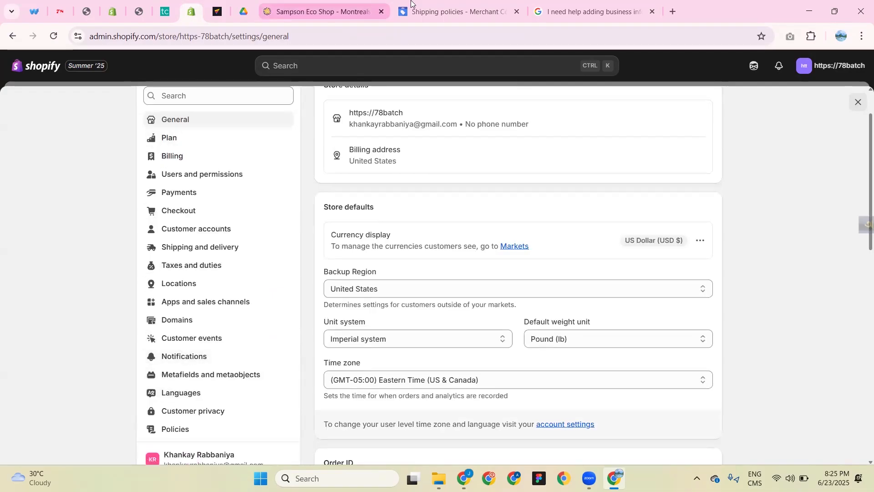
Step: Glance at Merchant Center's shipping policies, recheck the Shopify settings, then view the storefront
{"action": "left_click", "coordinate": [453, 11]}
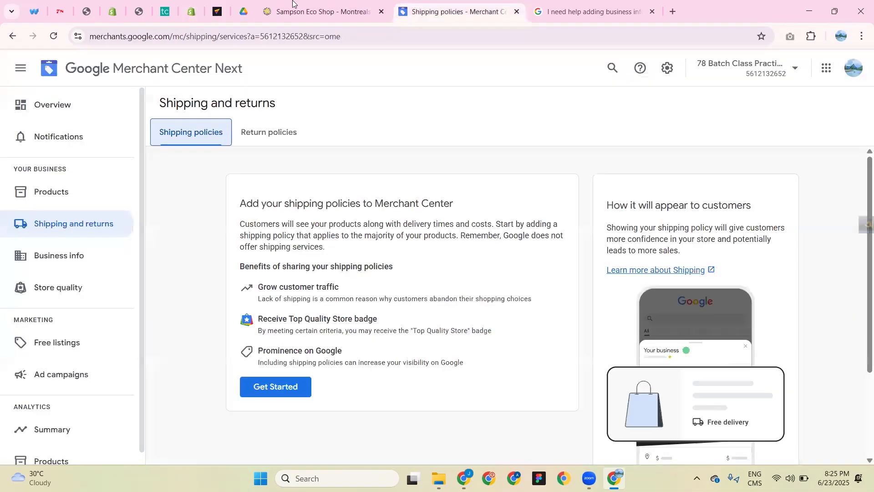
{"action": "left_click", "coordinate": [186, 10]}
{"action": "scroll", "coordinate": [178, 255], "scroll_direction": "down", "scroll_amount": 5}
{"action": "scroll", "coordinate": [175, 251], "scroll_direction": "up", "scroll_amount": 5}
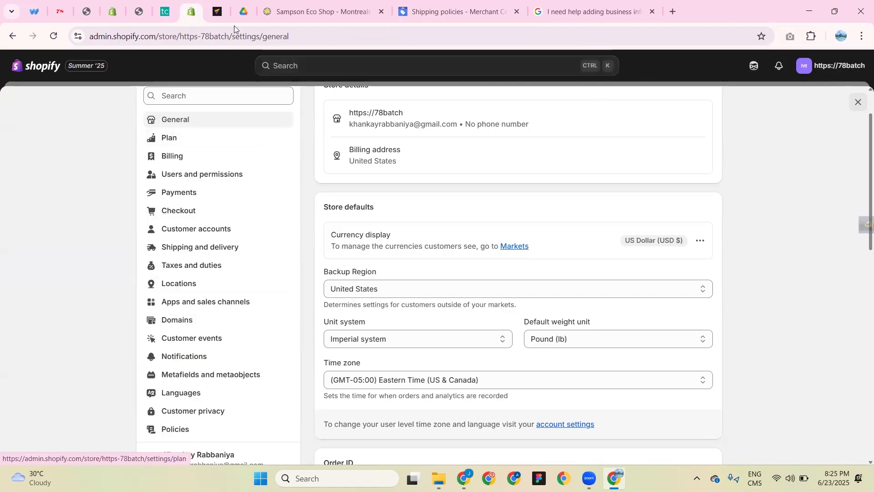
{"action": "left_click", "coordinate": [284, 10]}
Step: Back in Merchant Center, open the Return policies tab, which has no return policy yet
{"action": "left_click", "coordinate": [435, 6]}
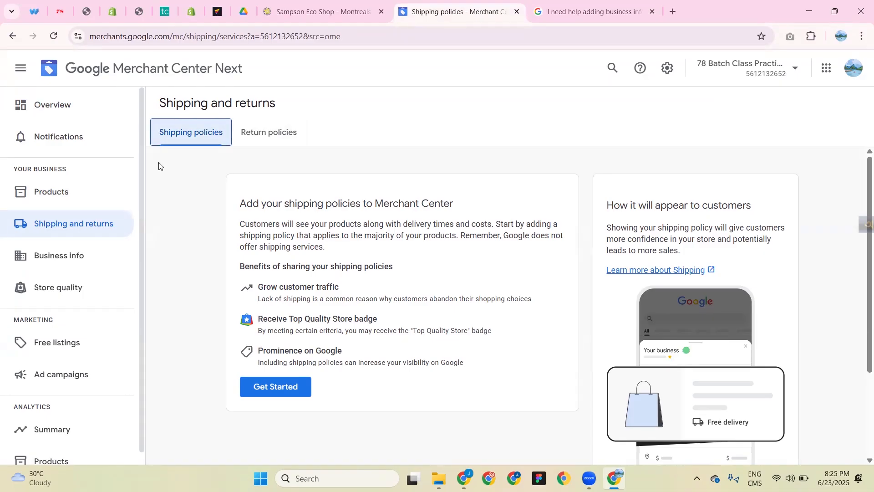
{"action": "left_click", "coordinate": [268, 133]}
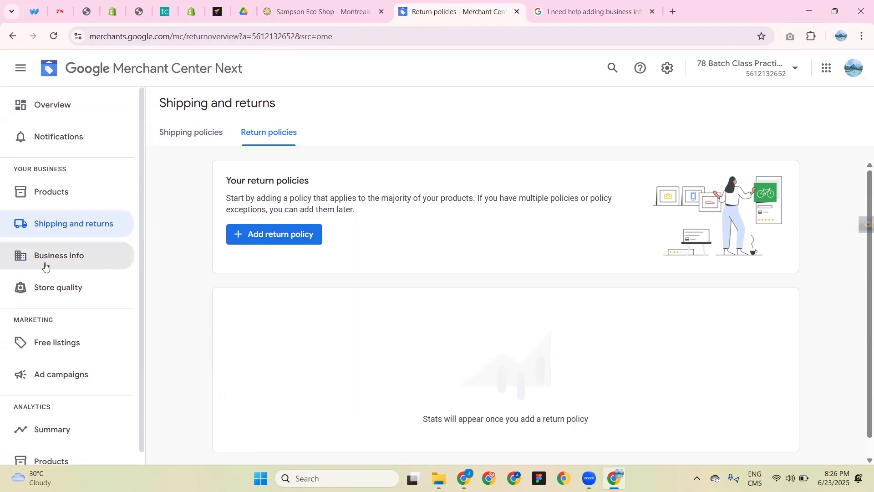
Step: Step through Business info's Details, Stores, Countries and Sales tax tabs, then open Store quality
{"action": "left_click", "coordinate": [64, 261]}
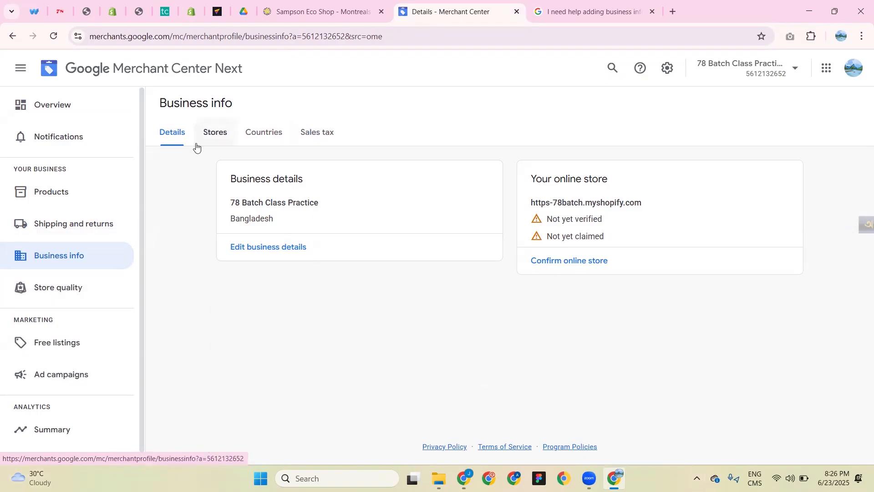
{"action": "left_click", "coordinate": [217, 132]}
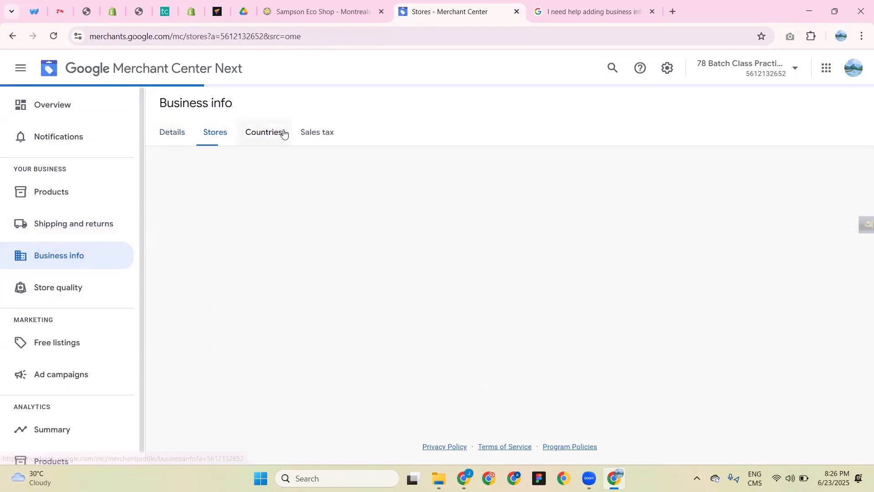
{"action": "left_click", "coordinate": [264, 134]}
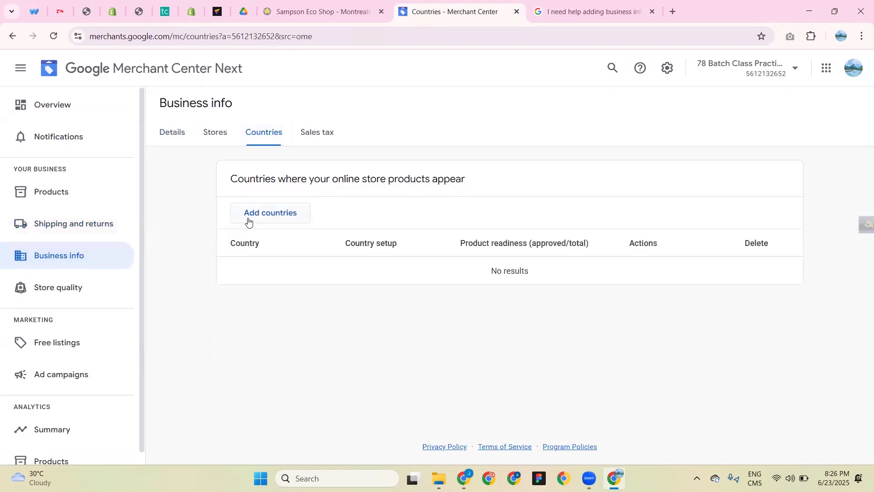
{"action": "left_click", "coordinate": [322, 137]}
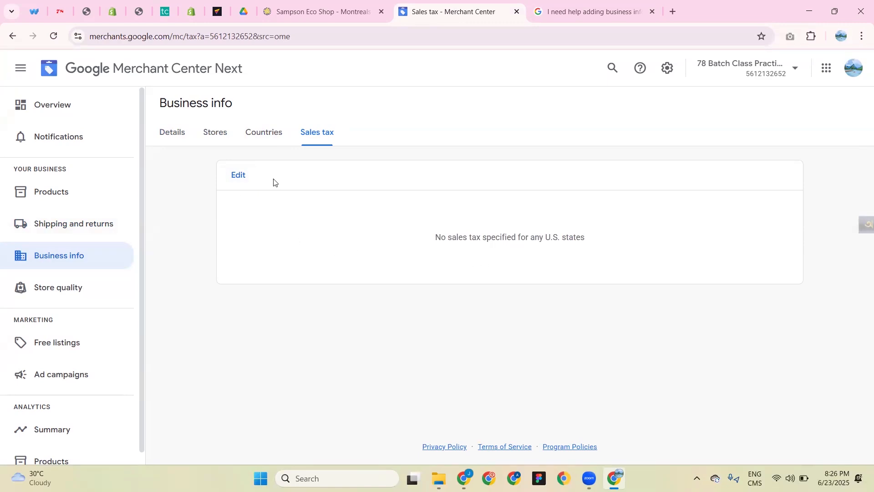
{"action": "left_click", "coordinate": [261, 137]}
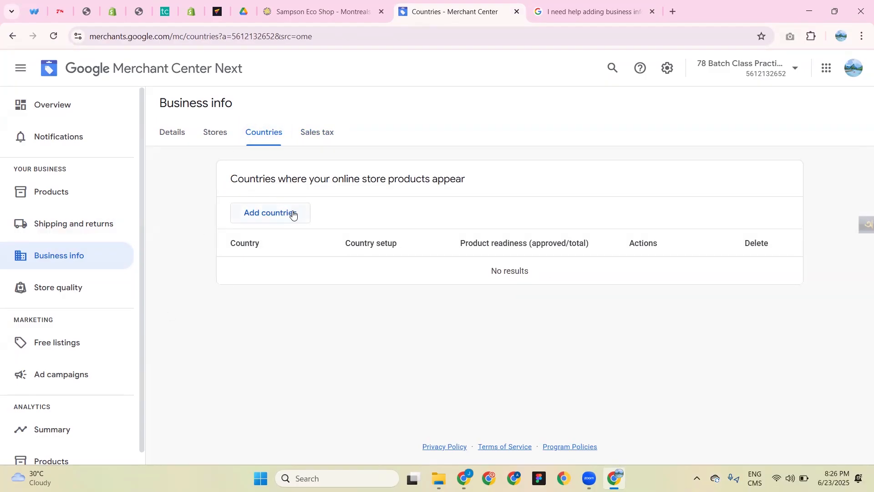
{"action": "left_click", "coordinate": [215, 133]}
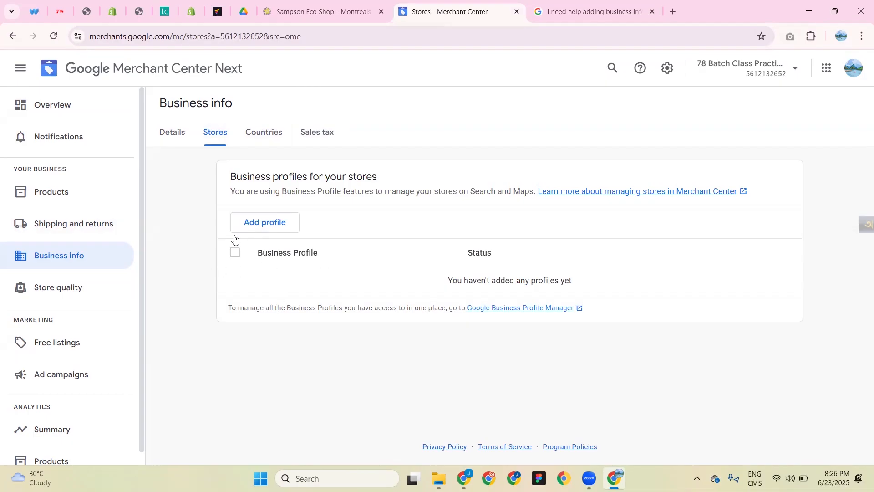
{"action": "left_click", "coordinate": [172, 132]}
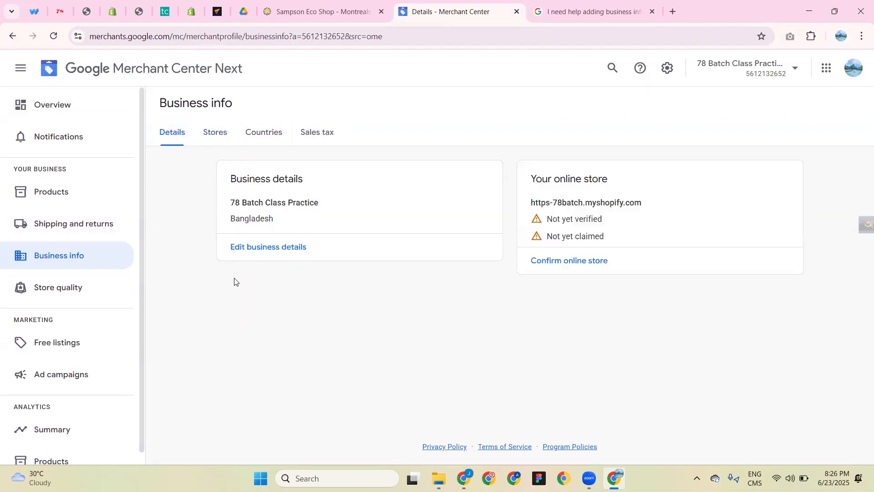
{"action": "left_click", "coordinate": [60, 289]}
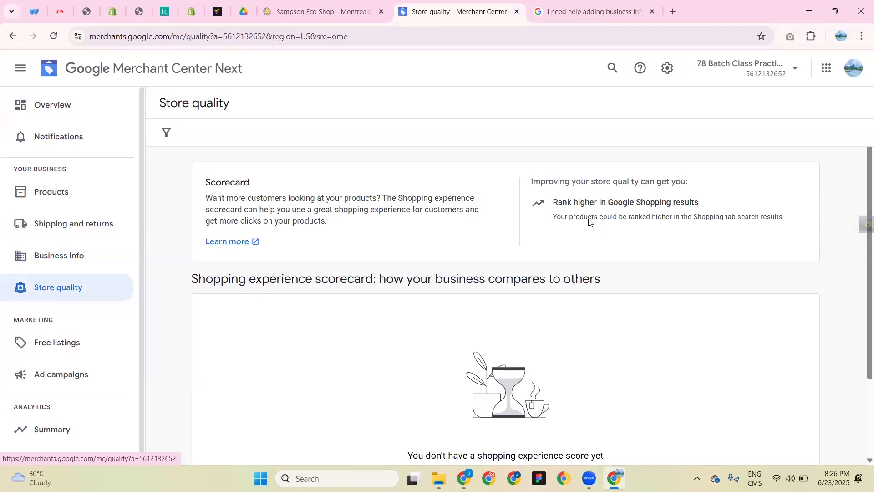
Step: Open Free listings and scroll through its 'Your products can show in free listings' page
{"action": "scroll", "coordinate": [435, 379], "scroll_direction": "down", "scroll_amount": 2}
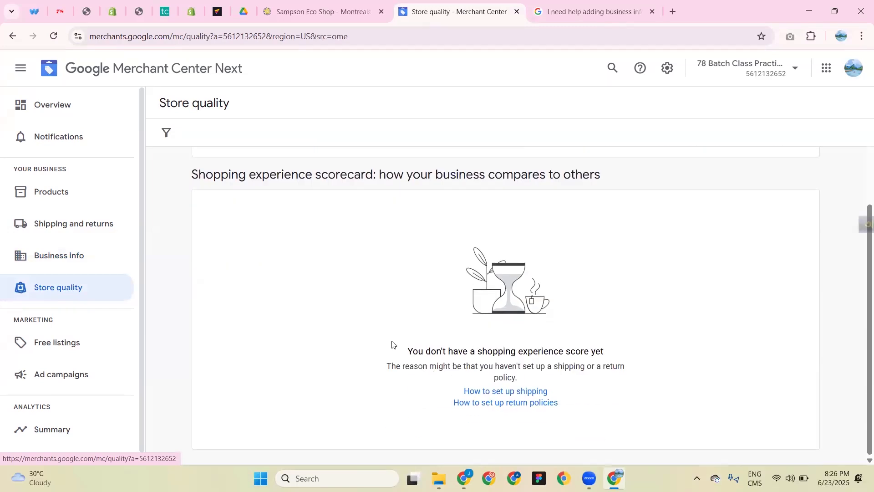
{"action": "scroll", "coordinate": [392, 345], "scroll_direction": "up", "scroll_amount": 2}
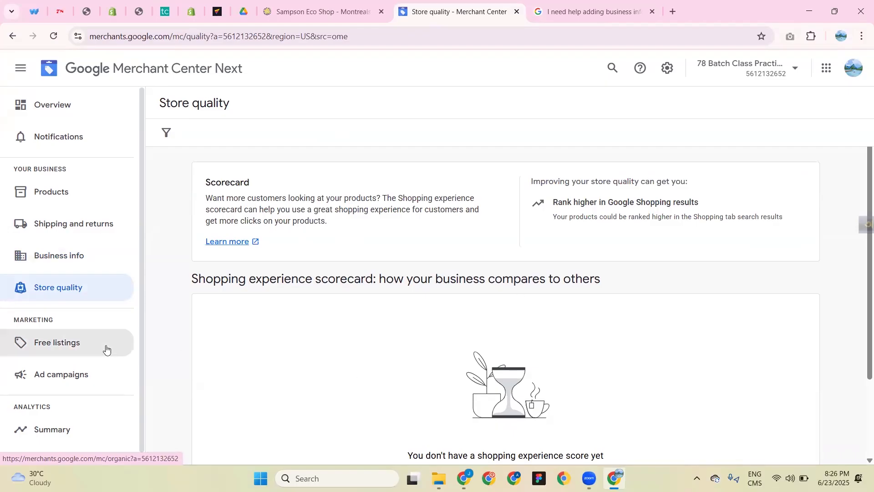
{"action": "left_click", "coordinate": [66, 347]}
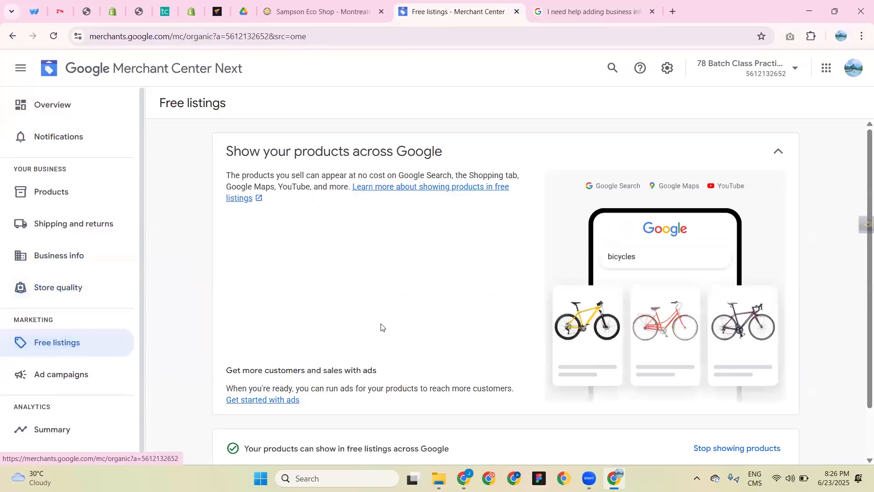
{"action": "scroll", "coordinate": [378, 323], "scroll_direction": "down", "scroll_amount": 2}
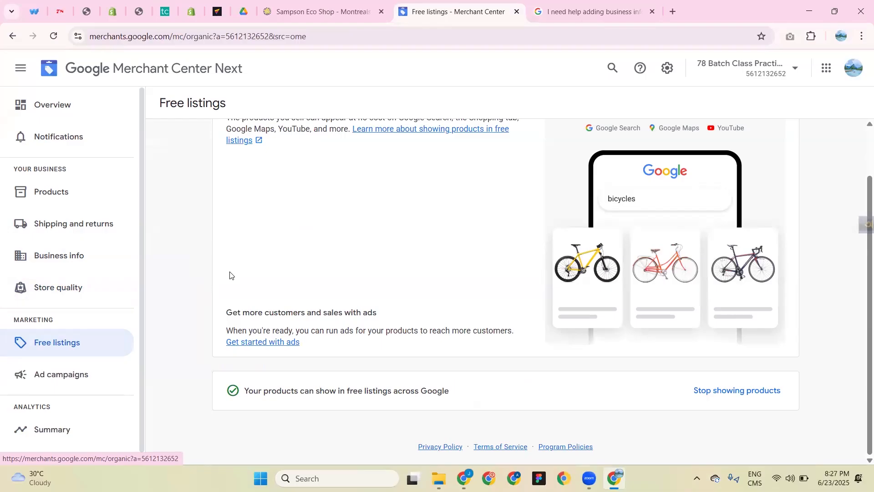
{"action": "scroll", "coordinate": [231, 286], "scroll_direction": "up", "scroll_amount": 2}
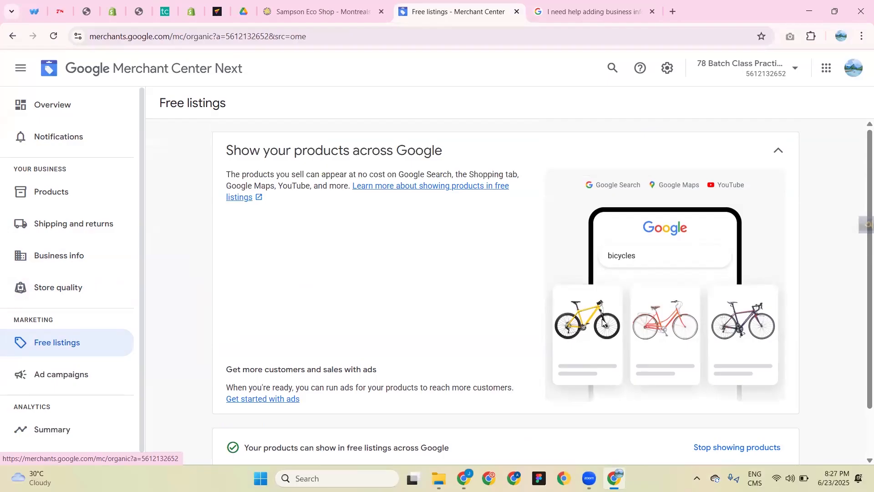
{"action": "scroll", "coordinate": [431, 279], "scroll_direction": "down", "scroll_amount": 2}
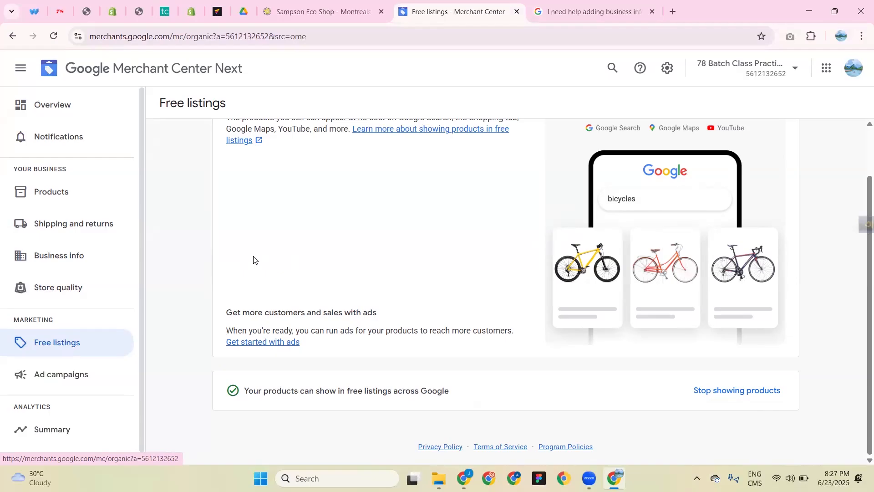
Step: Visit the ad campaigns page, then look over the Summary performance report
{"action": "left_click", "coordinate": [53, 380]}
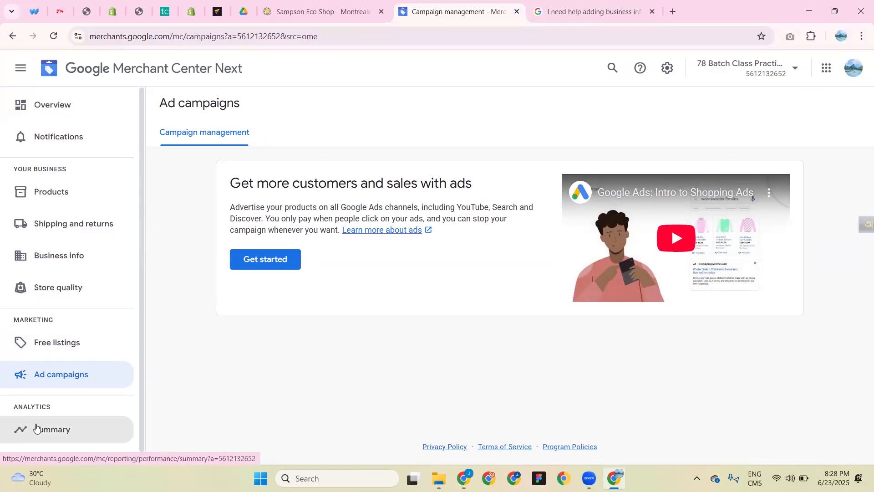
{"action": "left_click", "coordinate": [56, 428]}
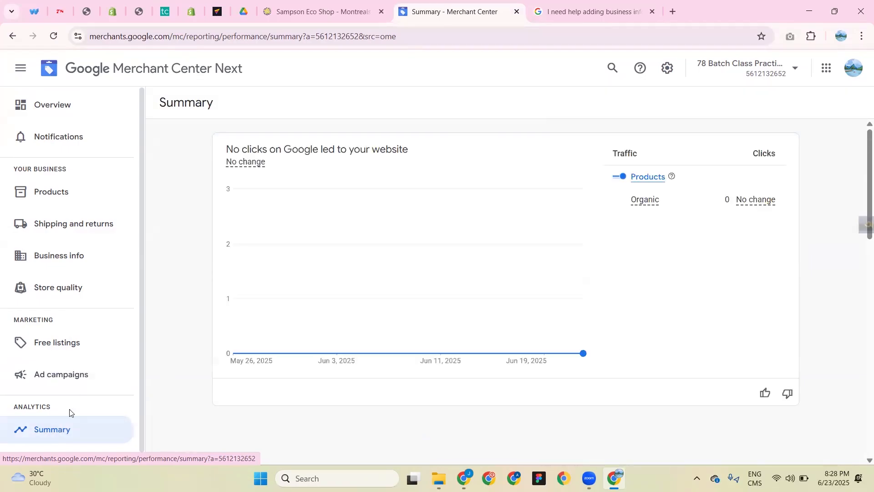
{"action": "mouse_move", "coordinate": [260, 300]}
{"action": "mouse_move", "coordinate": [573, 354]}
{"action": "mouse_move", "coordinate": [243, 339]}
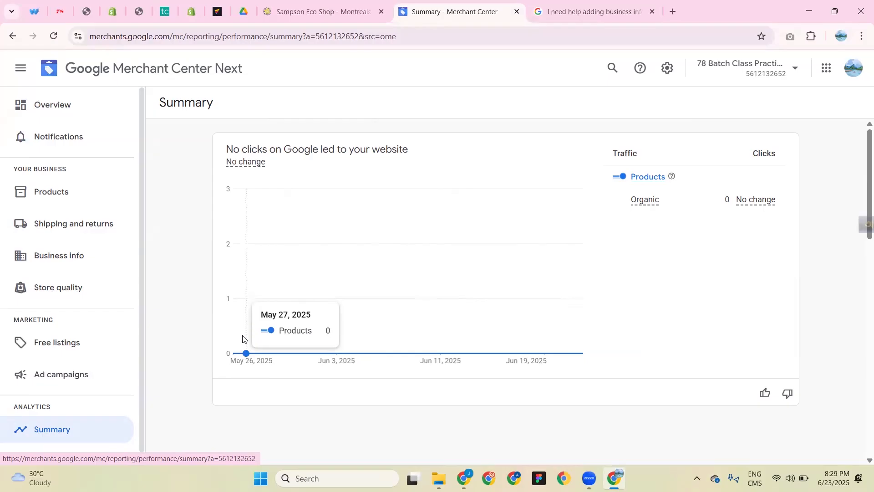
{"action": "scroll", "coordinate": [210, 382], "scroll_direction": "down", "scroll_amount": 10}
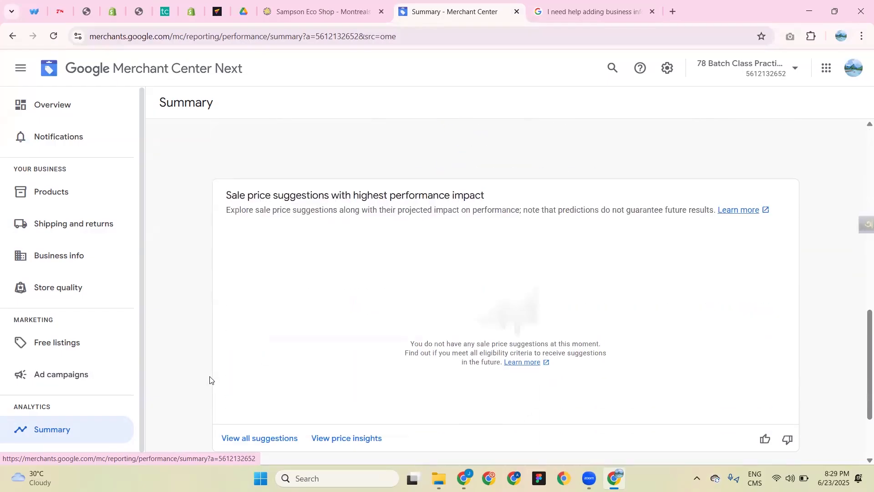
{"action": "scroll", "coordinate": [370, 133], "scroll_direction": "down", "scroll_amount": 2}
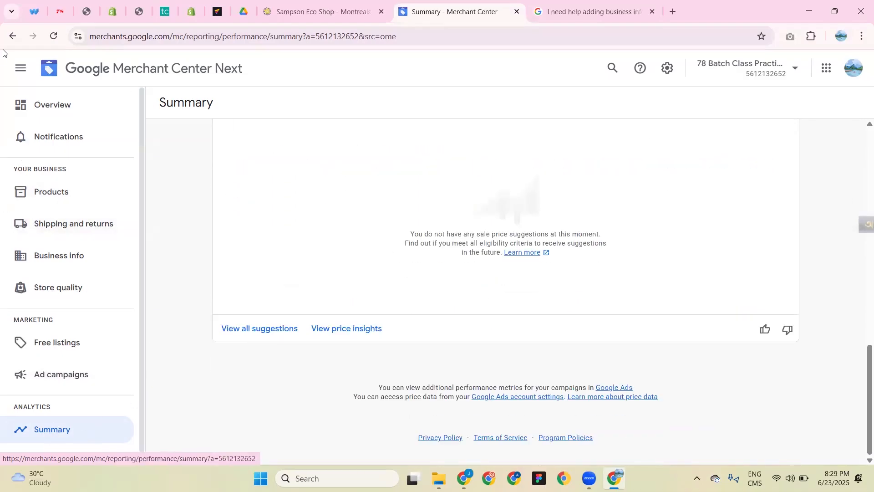
Step: Collapse and reopen the navigation sidebar, then return to the Overview page
{"action": "left_click", "coordinate": [21, 69]}
{"action": "scroll", "coordinate": [35, 326], "scroll_direction": "up", "scroll_amount": 10}
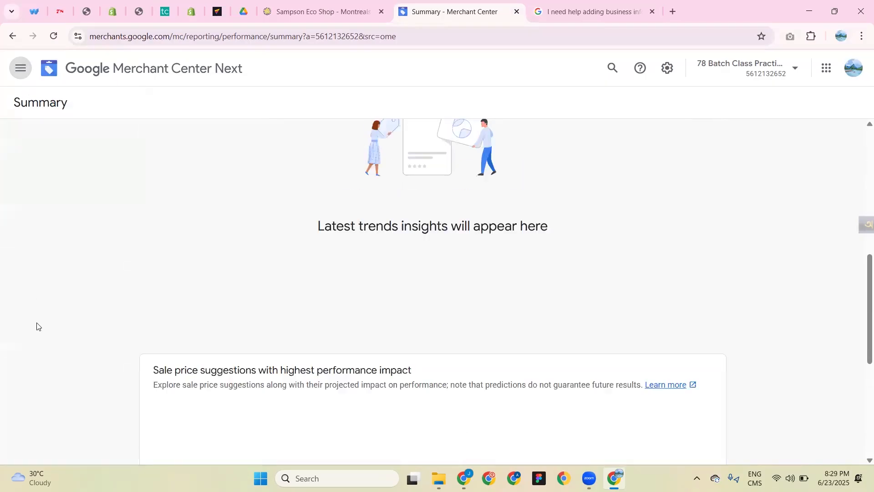
{"action": "left_click", "coordinate": [20, 68]}
{"action": "left_click", "coordinate": [27, 106]}
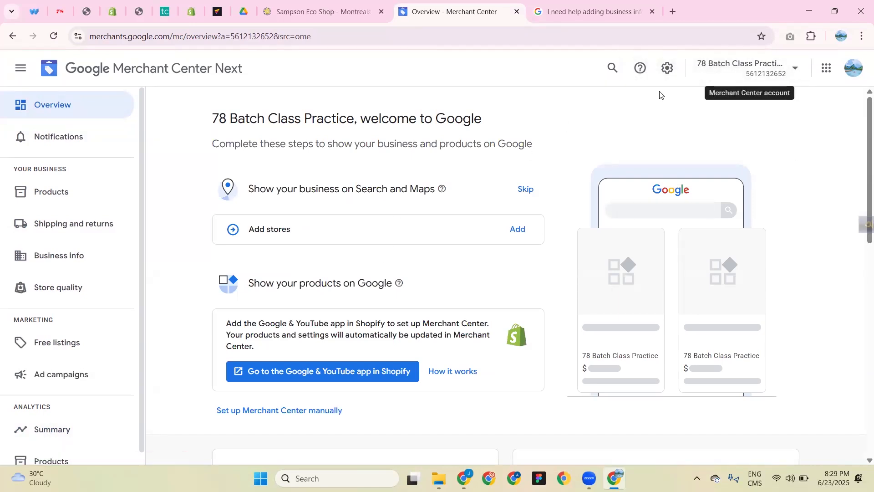
Step: Search 'Stor qualit' in the header search and open the Store quality page
{"action": "left_click", "coordinate": [612, 68]}
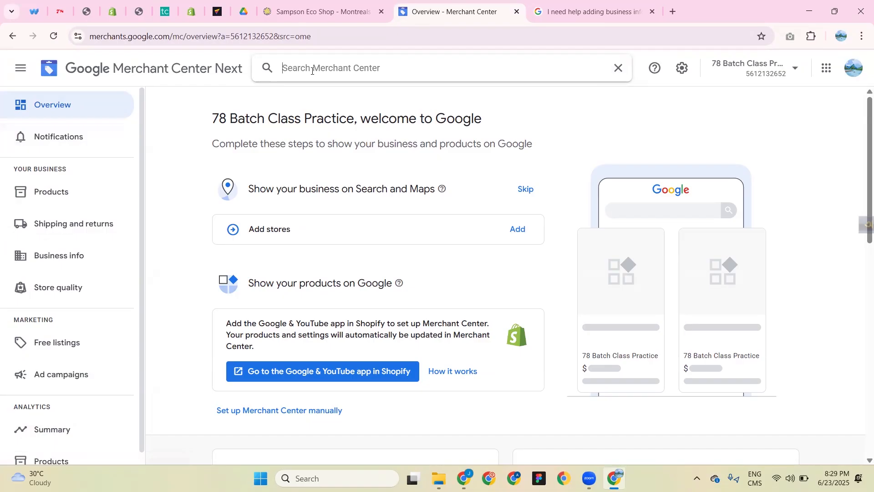
{"action": "type", "text": "Stor quality"}
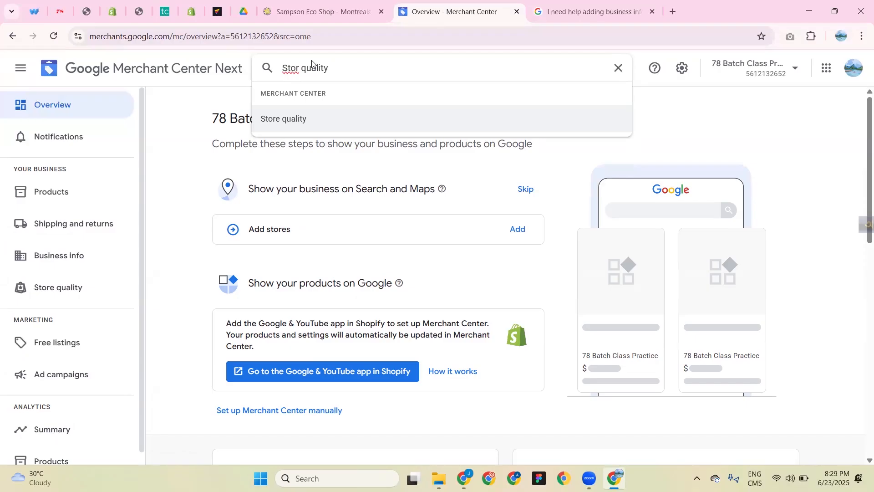
{"action": "left_click", "coordinate": [303, 120]}
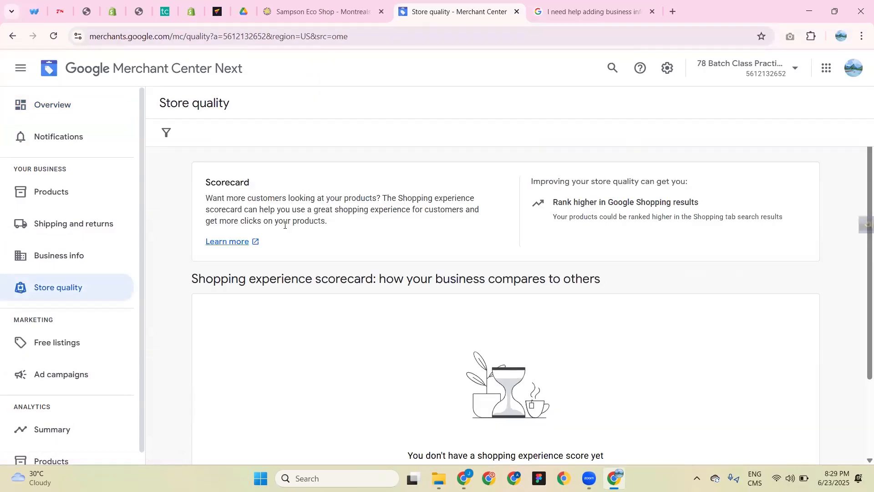
{"action": "scroll", "coordinate": [285, 229], "scroll_direction": "down", "scroll_amount": 2}
{"action": "scroll", "coordinate": [336, 230], "scroll_direction": "up", "scroll_amount": 2}
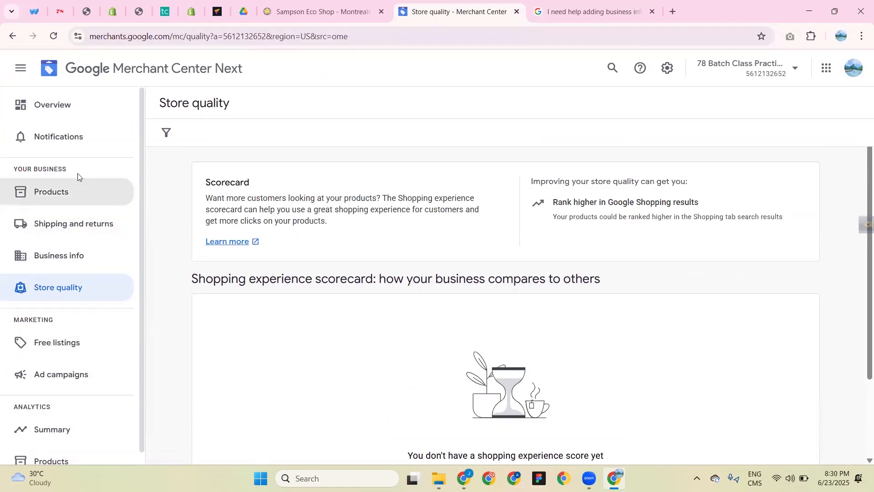
Step: Search 'Produc' and open Product Studio from the suggestions
{"action": "left_click", "coordinate": [615, 70]}
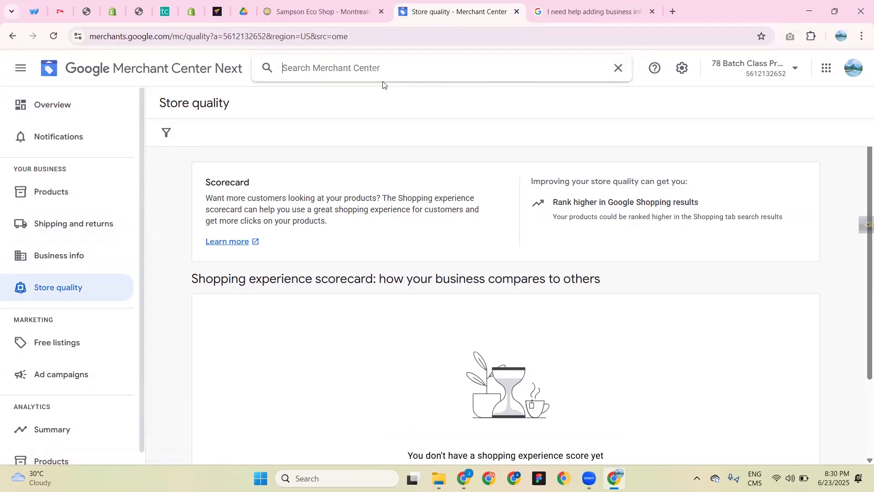
{"action": "type", "text": "Product"}
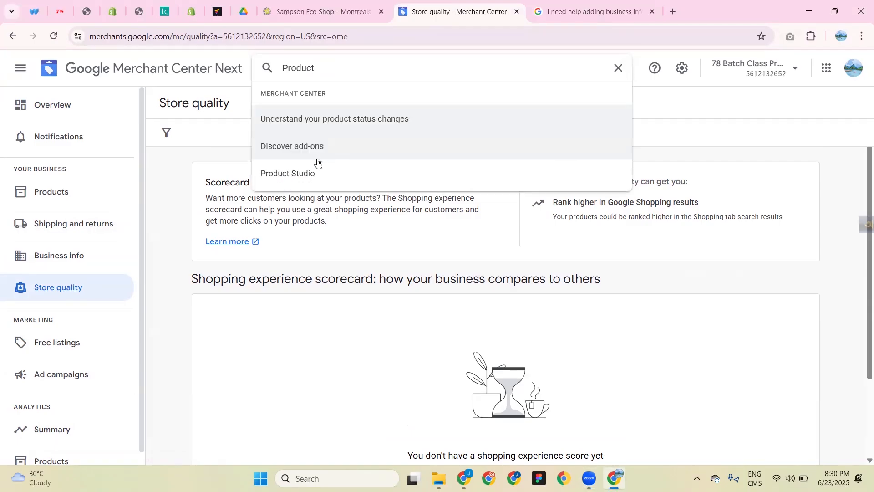
{"action": "left_click", "coordinate": [272, 185]}
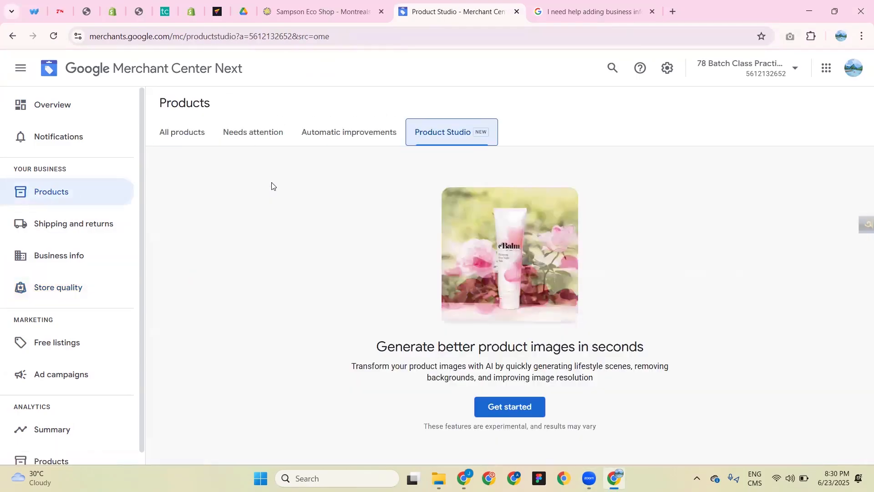
Step: Show the All products list, which reads 'No products added yet'
{"action": "left_click", "coordinate": [189, 136]}
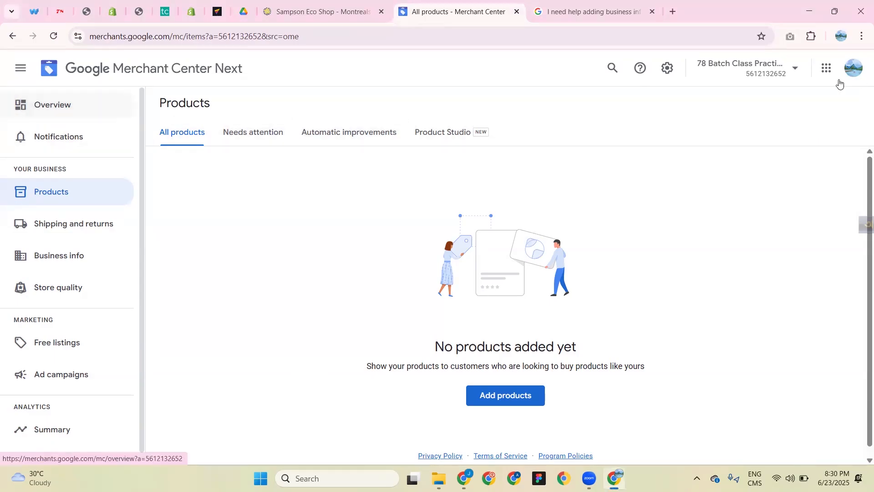
{"action": "left_click", "coordinate": [639, 69]}
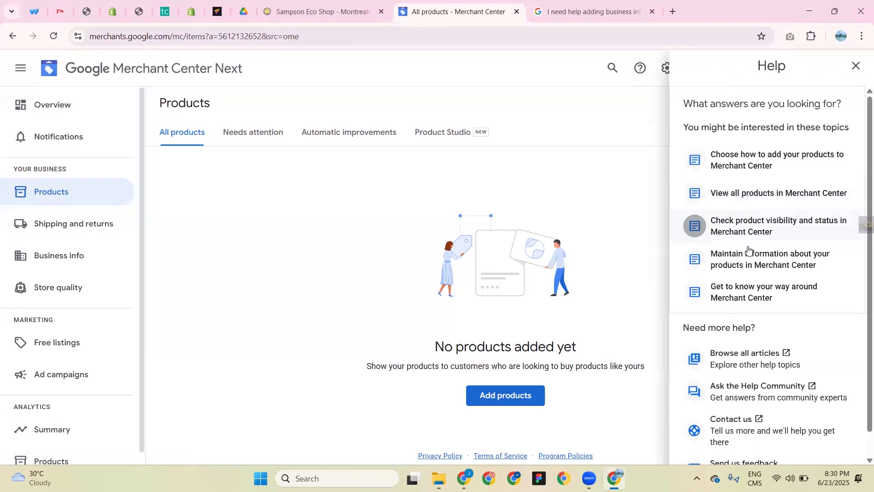
{"action": "scroll", "coordinate": [736, 340], "scroll_direction": "down", "scroll_amount": 1}
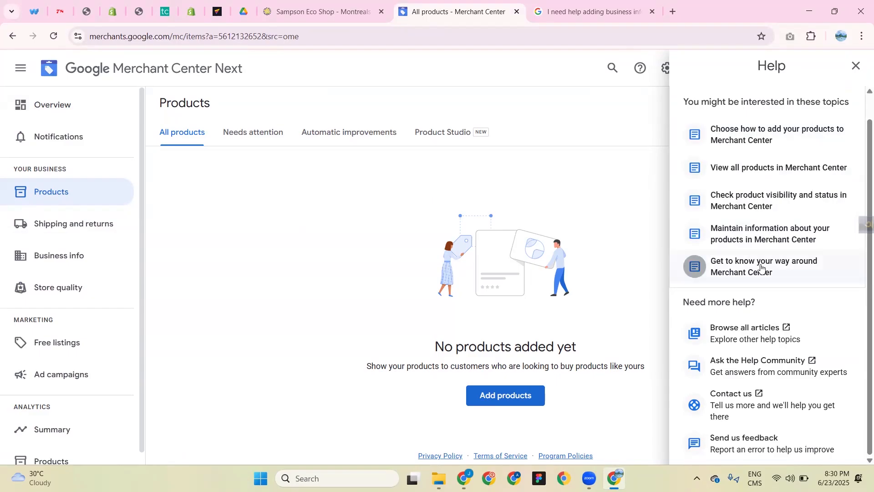
{"action": "scroll", "coordinate": [758, 269], "scroll_direction": "up", "scroll_amount": 1}
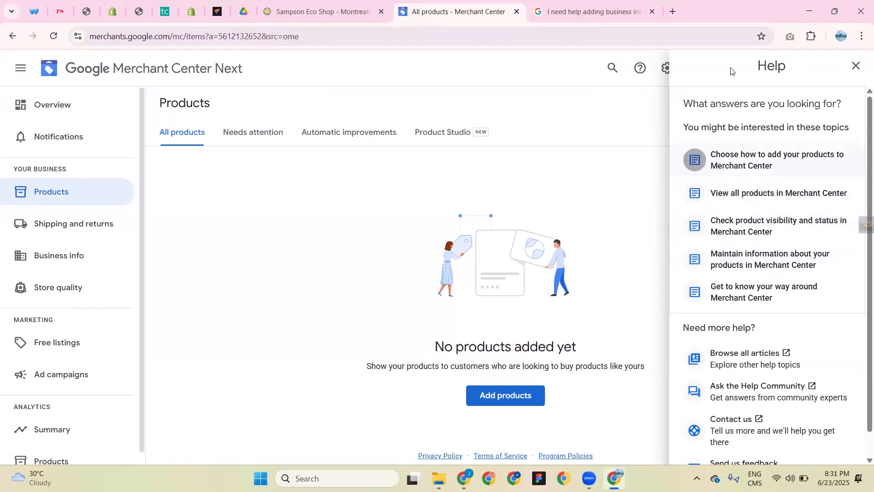
{"action": "scroll", "coordinate": [748, 228], "scroll_direction": "down", "scroll_amount": 1}
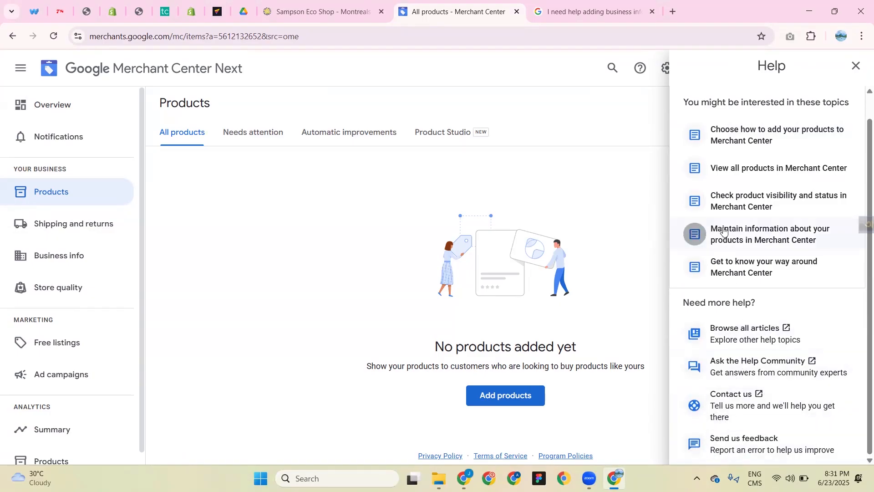
{"action": "scroll", "coordinate": [742, 205], "scroll_direction": "up", "scroll_amount": 1}
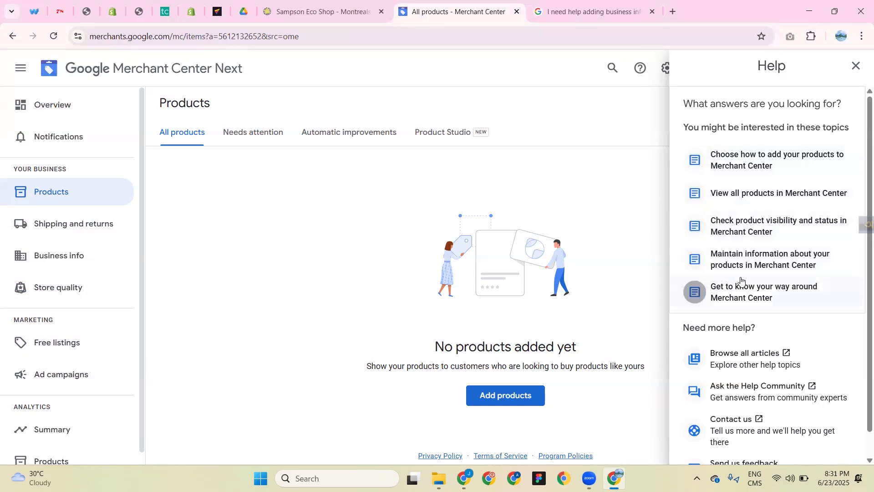
{"action": "right_click", "coordinate": [745, 166]}
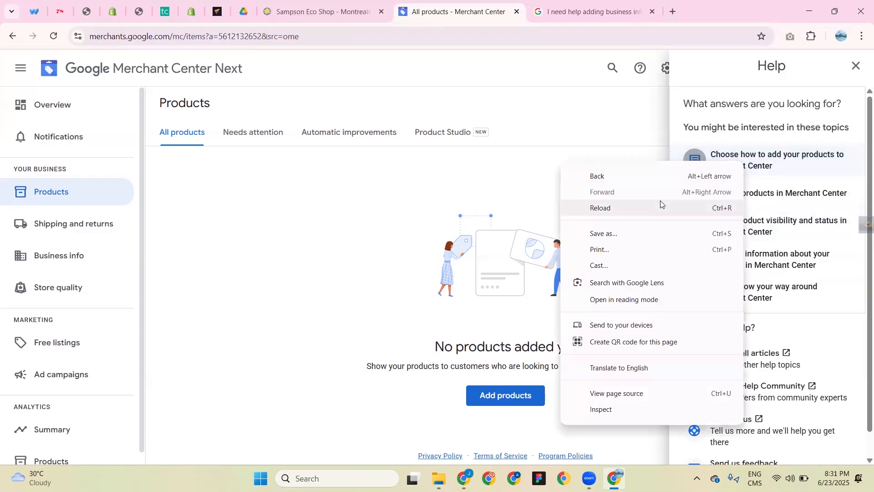
{"action": "left_click", "coordinate": [763, 153]}
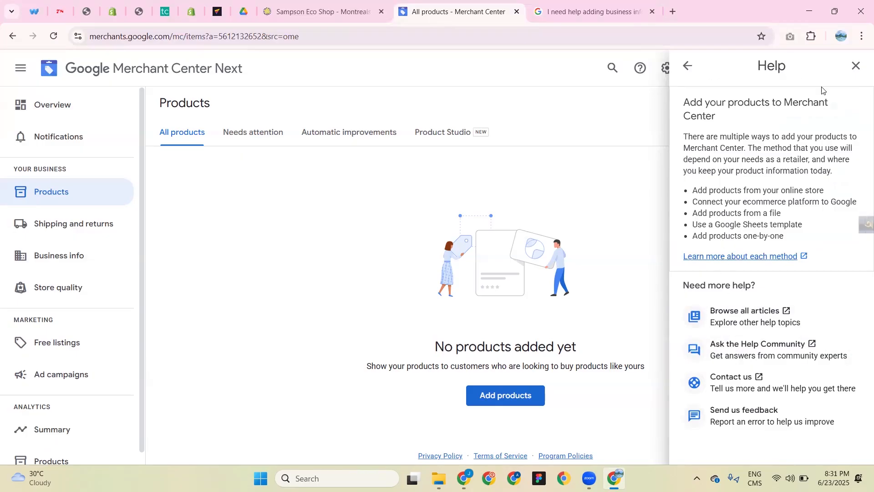
{"action": "left_click", "coordinate": [688, 66]}
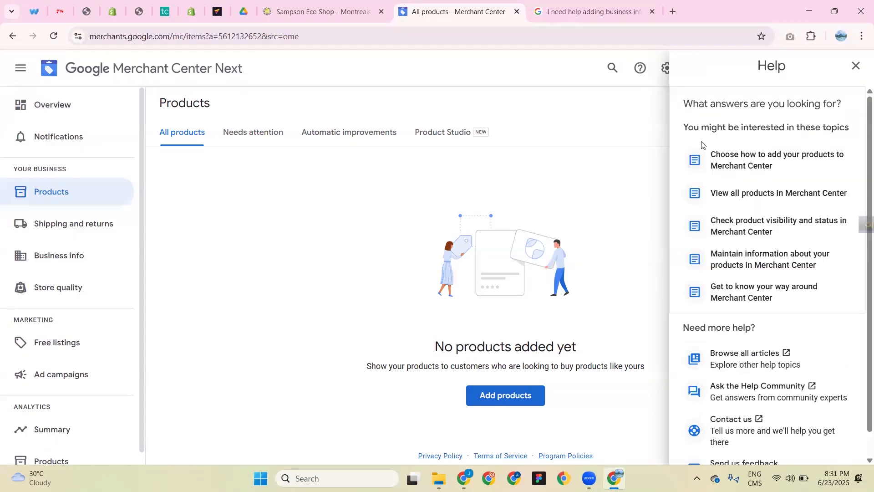
{"action": "left_click", "coordinate": [808, 195]}
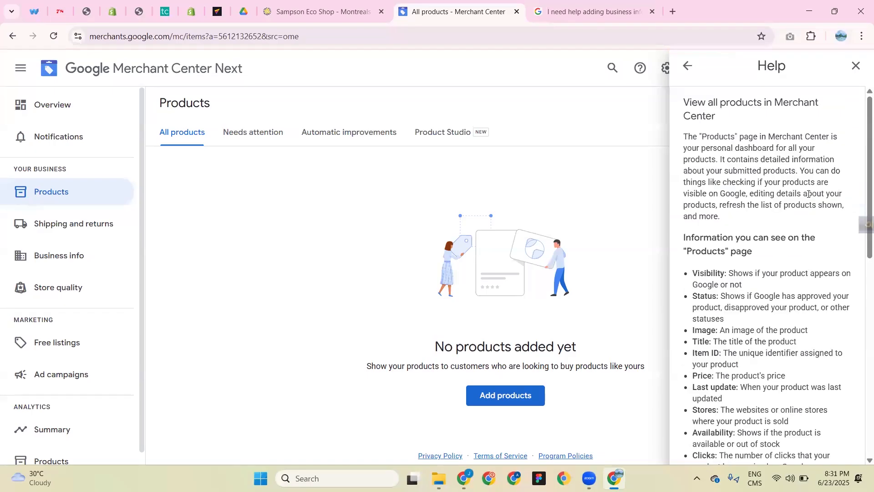
{"action": "scroll", "coordinate": [752, 200], "scroll_direction": "down", "scroll_amount": 8}
{"action": "scroll", "coordinate": [752, 200], "scroll_direction": "down", "scroll_amount": 1}
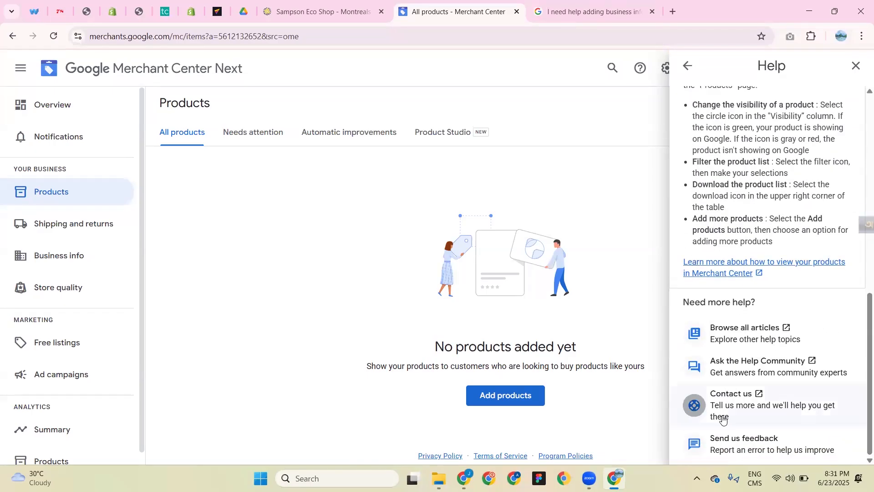
{"action": "scroll", "coordinate": [694, 404], "scroll_direction": "up", "scroll_amount": 10}
{"action": "left_click", "coordinate": [688, 66]}
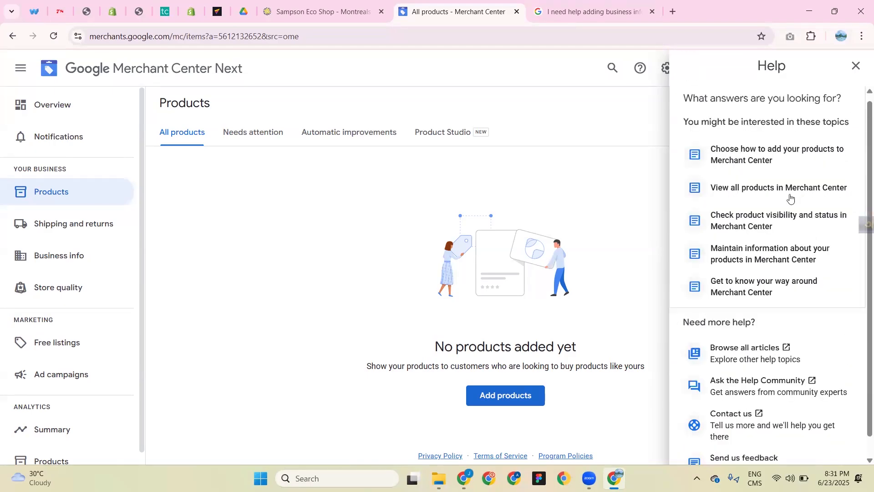
{"action": "left_click", "coordinate": [779, 263]}
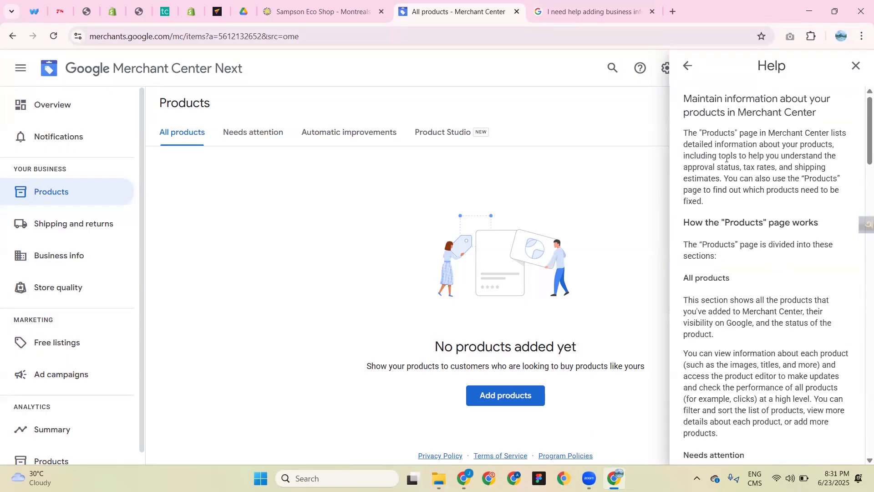
{"action": "scroll", "coordinate": [727, 158], "scroll_direction": "down", "scroll_amount": 10}
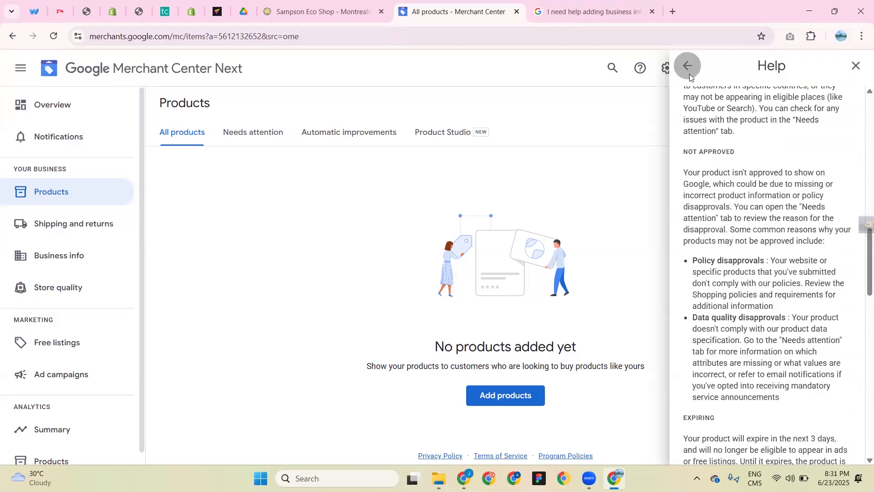
{"action": "left_click", "coordinate": [688, 67]}
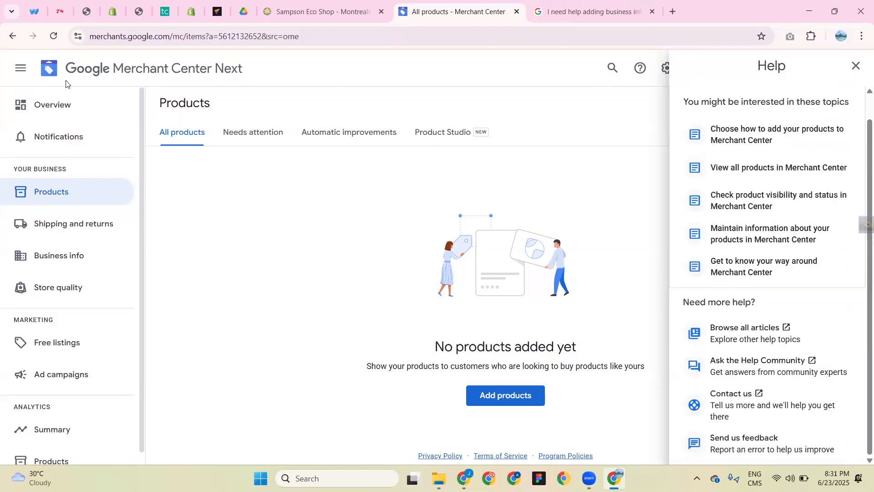
{"action": "left_click", "coordinate": [640, 67]}
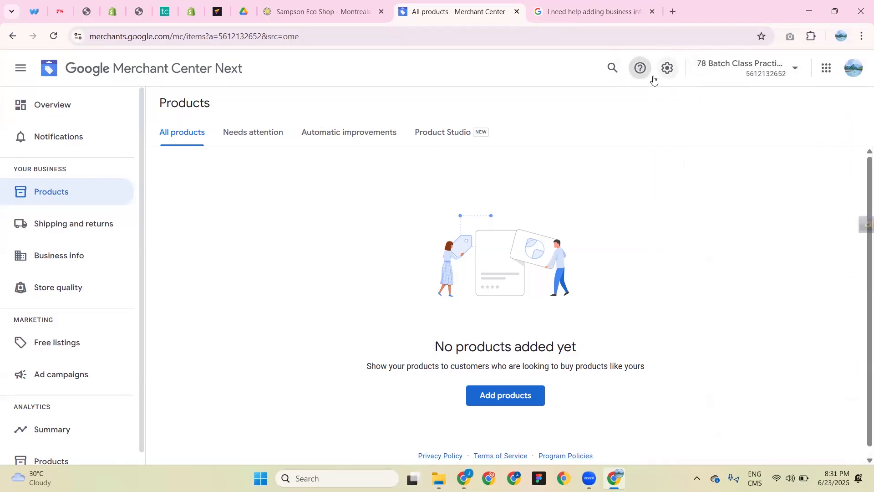
Step: Review Data sources and its SFTP and Google Cloud Storage details, then close it and reopen the settings menu
{"action": "left_click", "coordinate": [667, 68]}
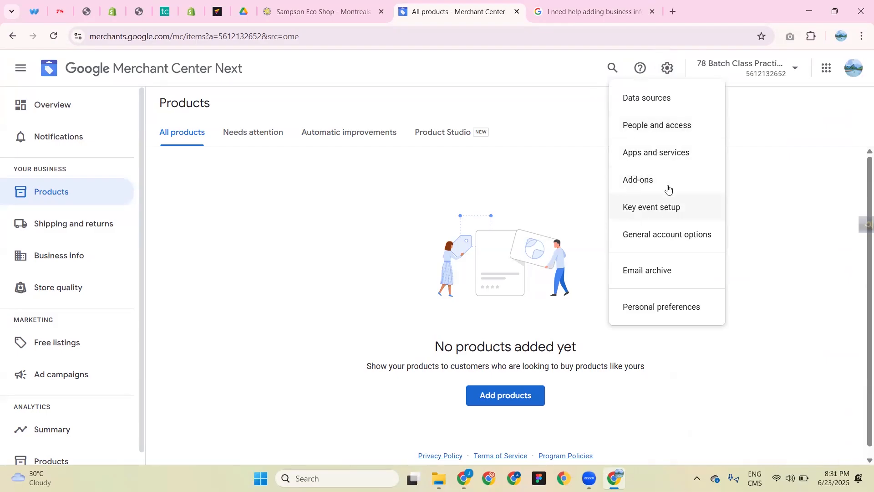
{"action": "left_click", "coordinate": [667, 108]}
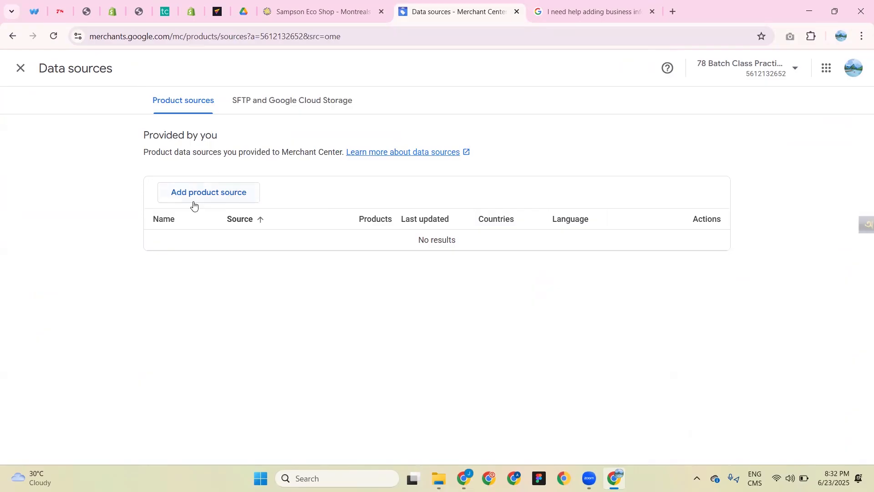
{"action": "left_click", "coordinate": [255, 93]}
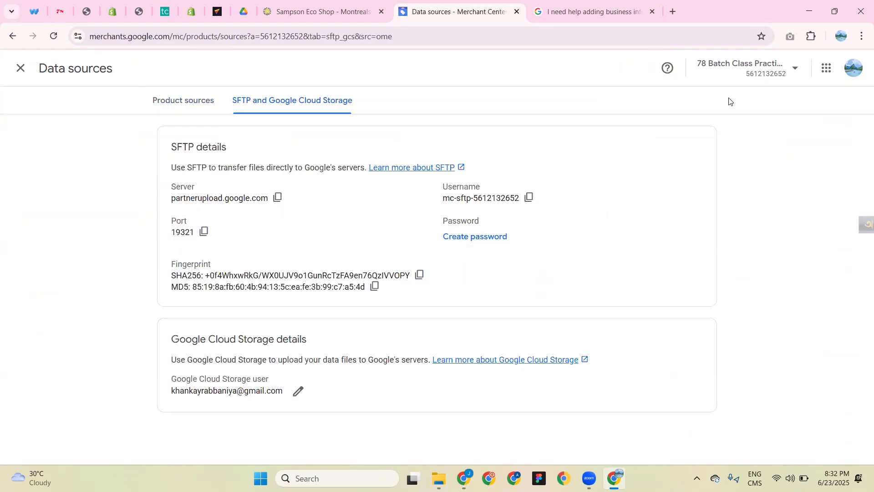
{"action": "left_click", "coordinate": [27, 68]}
{"action": "left_click", "coordinate": [666, 68]}
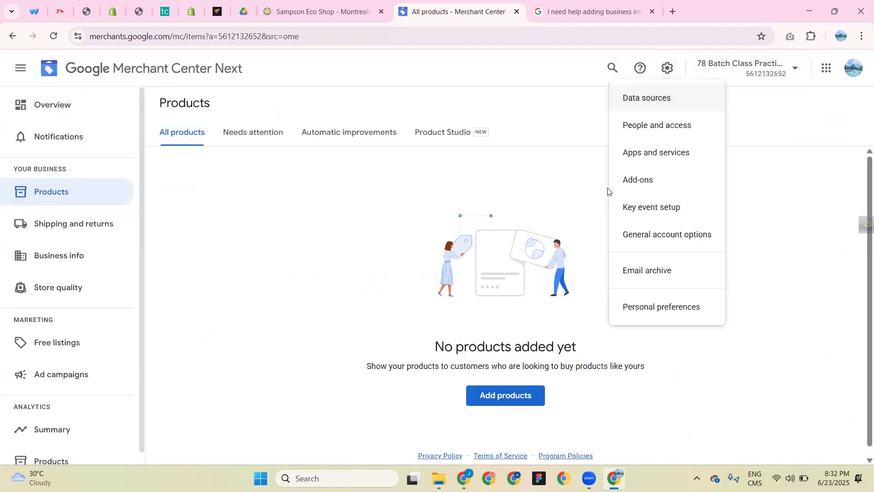
{"action": "left_click", "coordinate": [645, 129]}
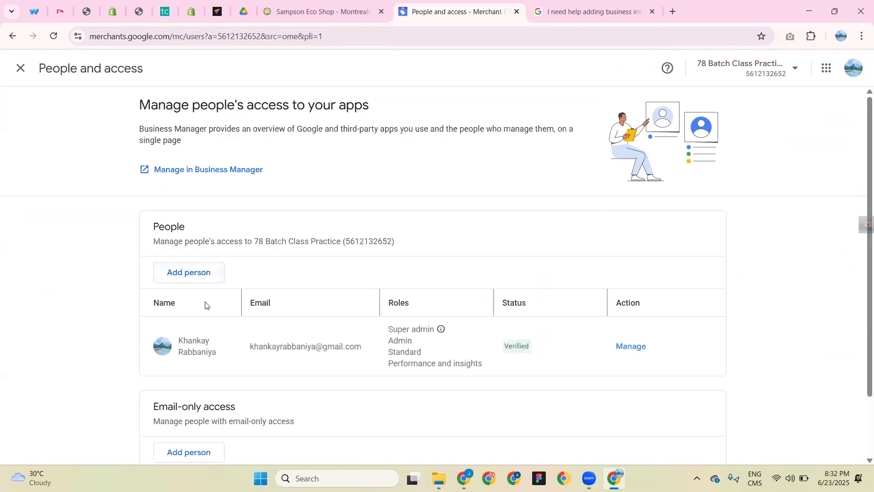
{"action": "scroll", "coordinate": [206, 305], "scroll_direction": "down", "scroll_amount": 2}
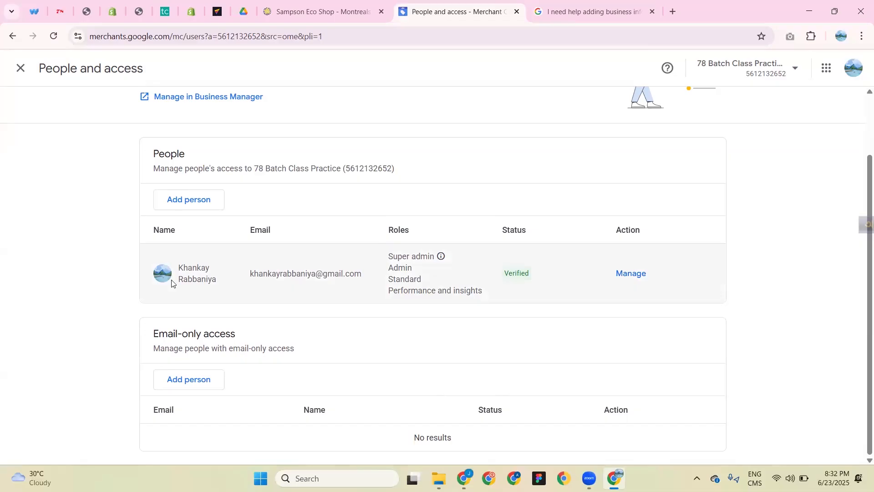
{"action": "left_click", "coordinate": [29, 67]}
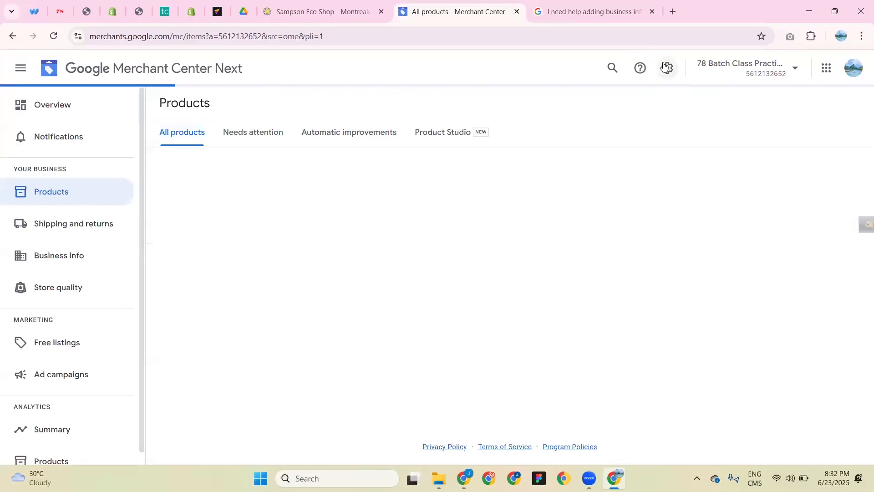
{"action": "left_click", "coordinate": [666, 67]}
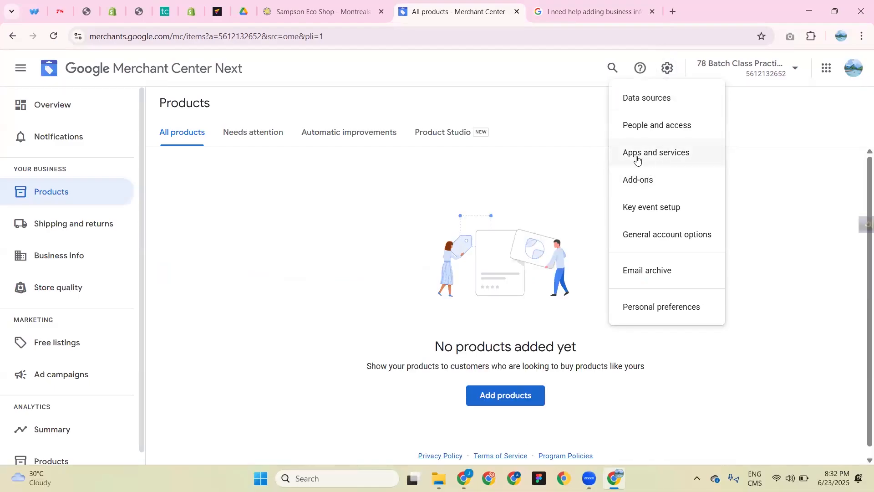
Step: In Apps and services, preview linking a Google service and a third-party app, cancelling both, then close
{"action": "left_click", "coordinate": [660, 154]}
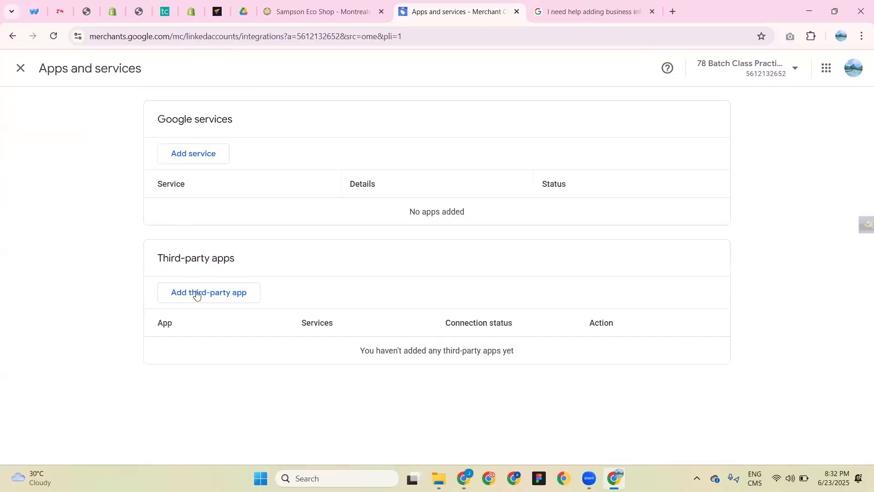
{"action": "left_click", "coordinate": [193, 160]}
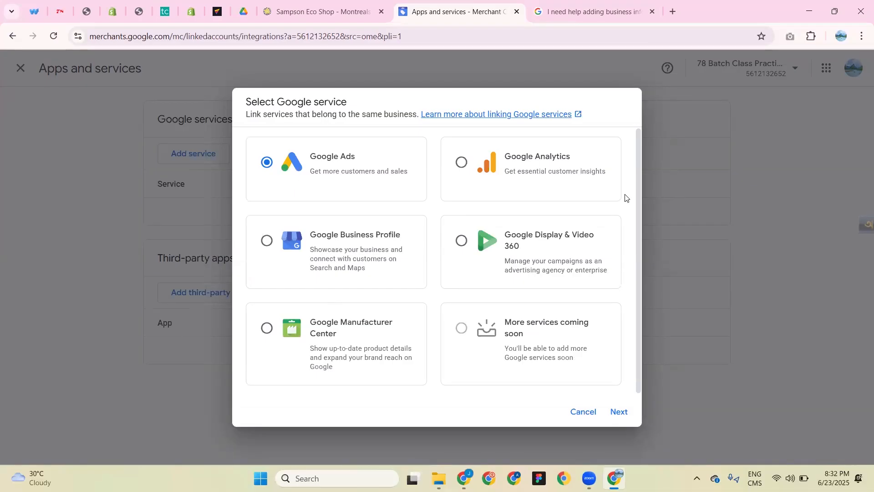
{"action": "scroll", "coordinate": [457, 353], "scroll_direction": "down", "scroll_amount": 1}
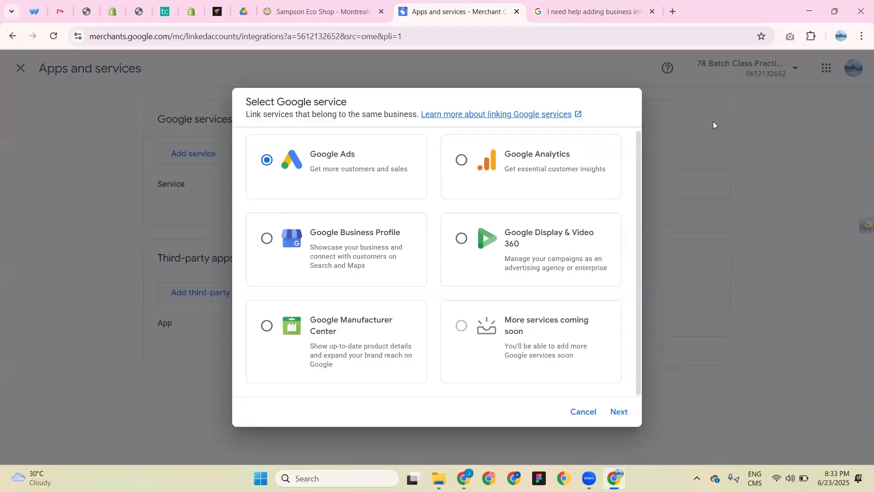
{"action": "left_click", "coordinate": [587, 412]}
{"action": "left_click", "coordinate": [200, 294]}
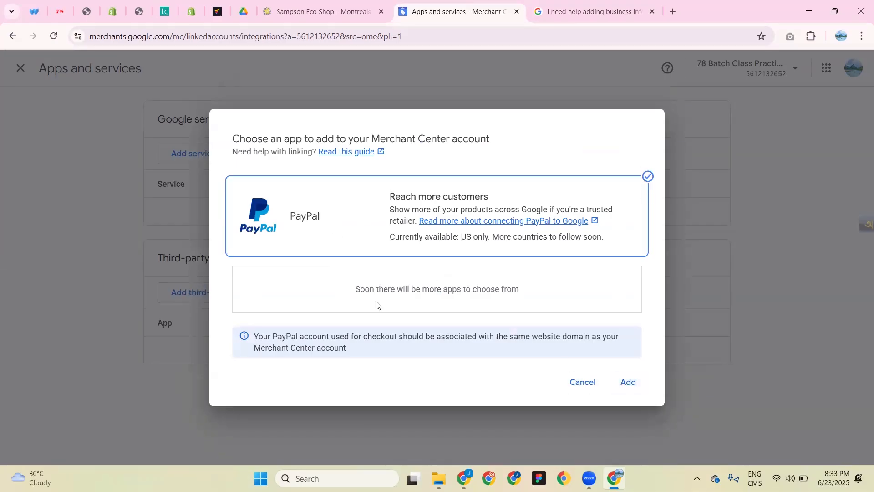
{"action": "left_click", "coordinate": [582, 383]}
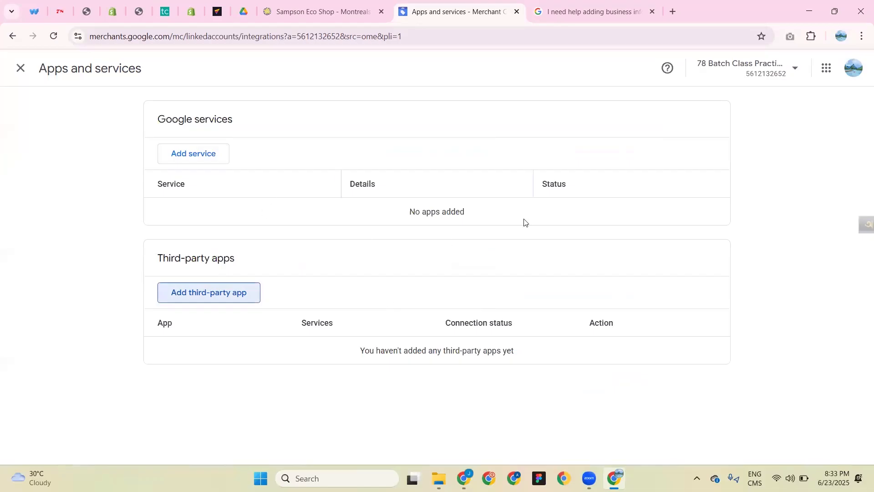
{"action": "left_click", "coordinate": [20, 68]}
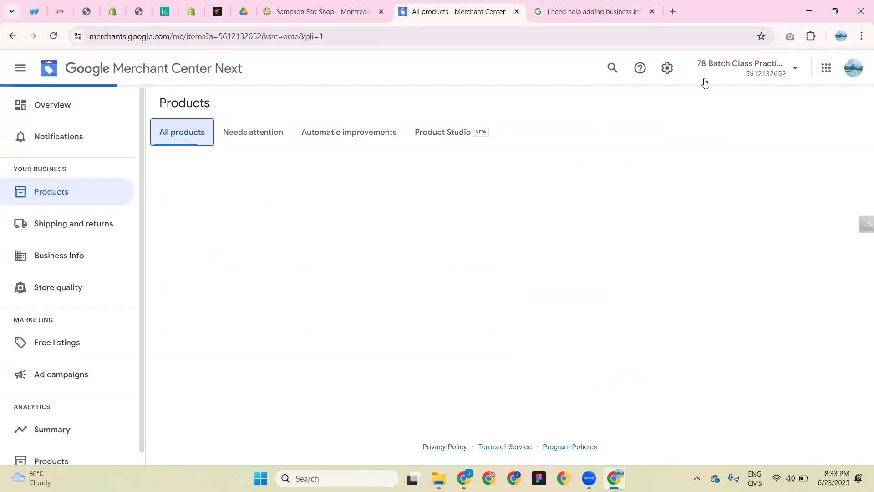
Step: View Key event setup (auto-tagging off, no key event source), close it and reopen the settings menu
{"action": "left_click", "coordinate": [668, 72]}
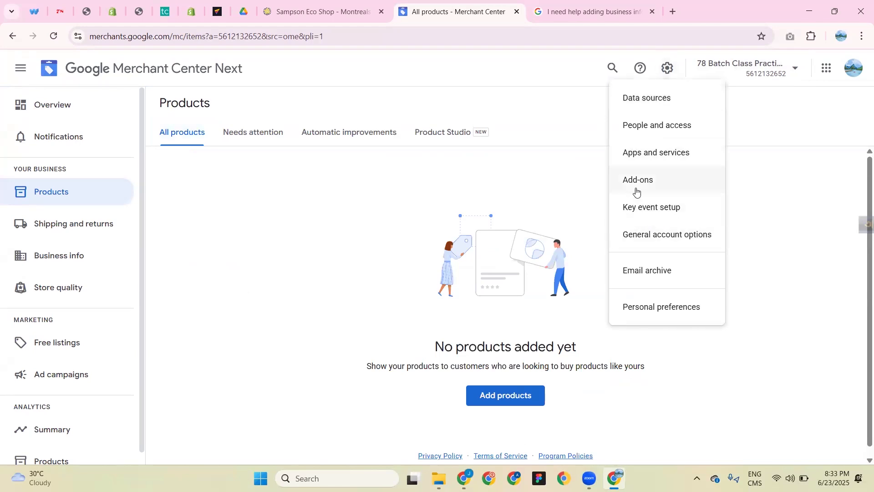
{"action": "left_click", "coordinate": [684, 212]}
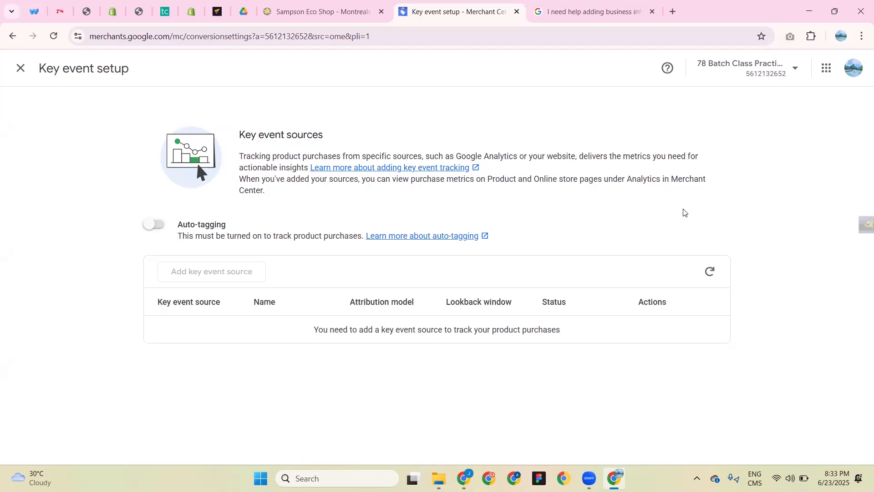
{"action": "left_click", "coordinate": [21, 68]}
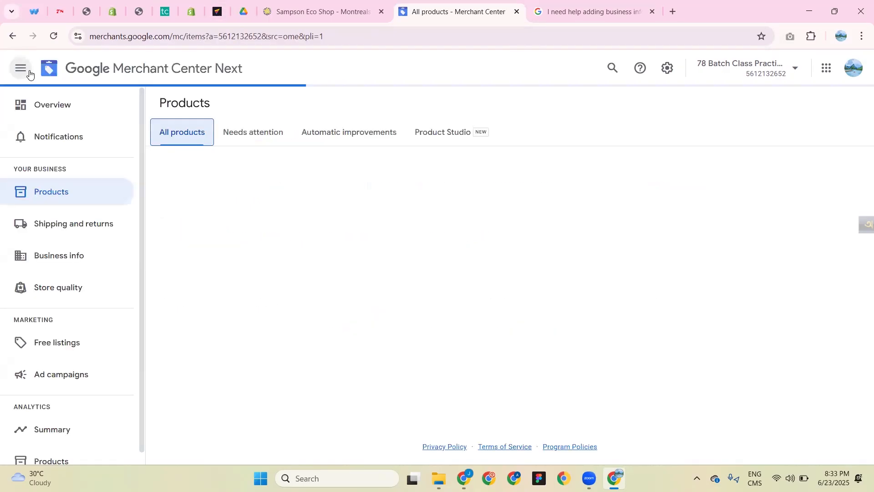
{"action": "left_click", "coordinate": [666, 69]}
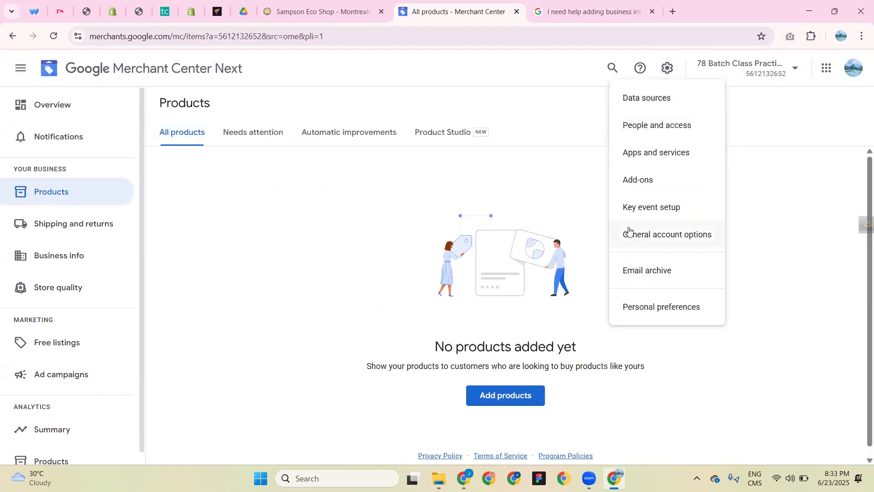
{"action": "scroll", "coordinate": [41, 401], "scroll_direction": "down", "scroll_amount": 1}
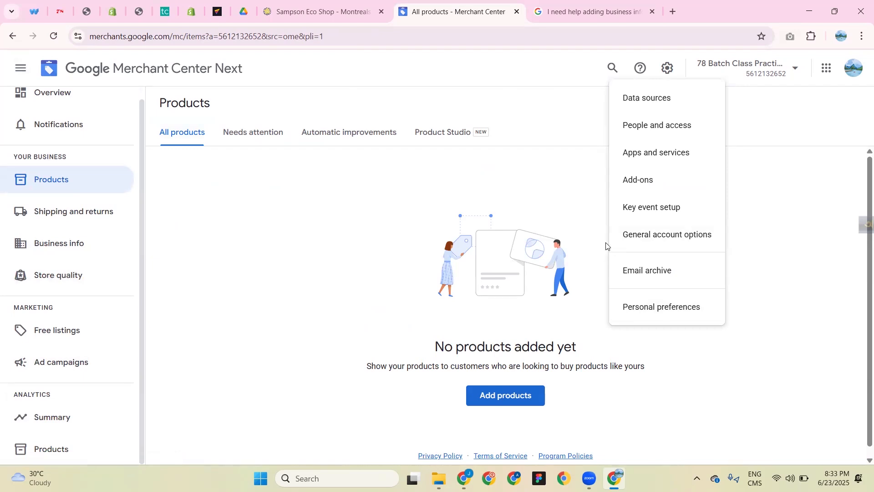
Step: Open General account options, showing English (United States) and GMT+06:00 Bangladesh Standard Time
{"action": "left_click", "coordinate": [704, 241]}
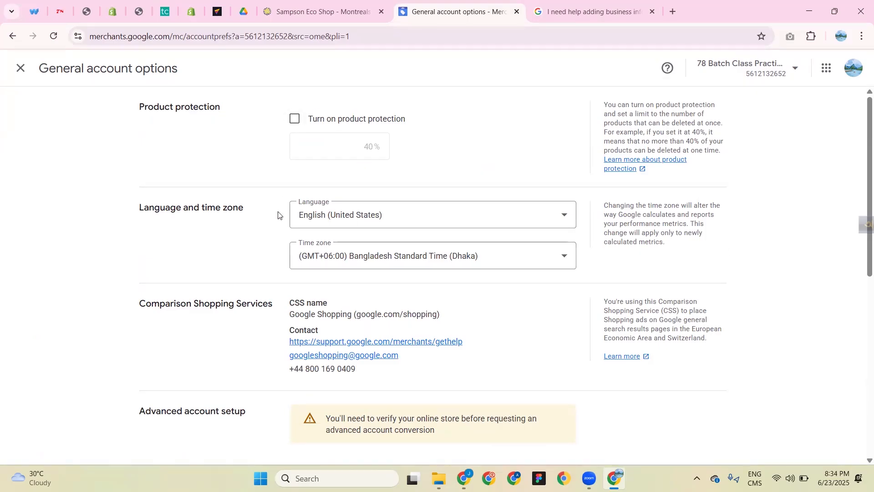
Step: Dismiss the Mystery Gift popup and scroll the Sampson Eco Shop storefront to its address and opening hours
{"action": "left_click", "coordinate": [301, 10]}
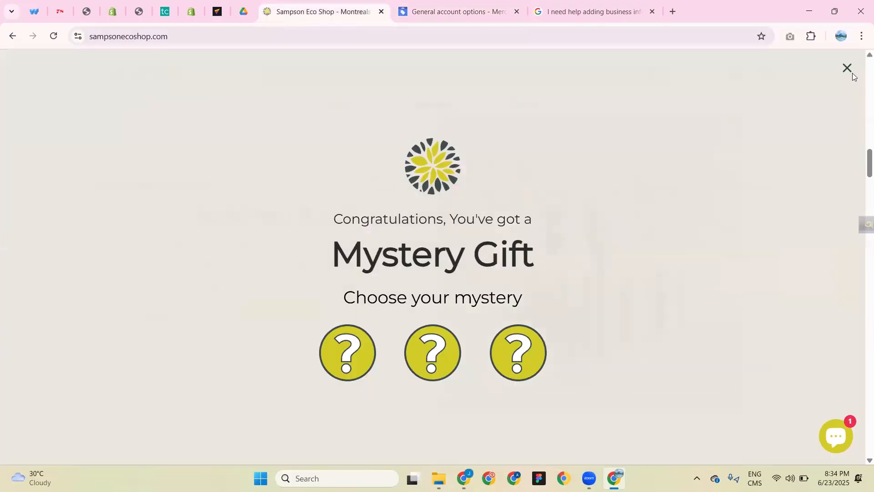
{"action": "left_click", "coordinate": [847, 69]}
{"action": "scroll", "coordinate": [718, 389], "scroll_direction": "down", "scroll_amount": 3}
{"action": "scroll", "coordinate": [718, 389], "scroll_direction": "down", "scroll_amount": 15}
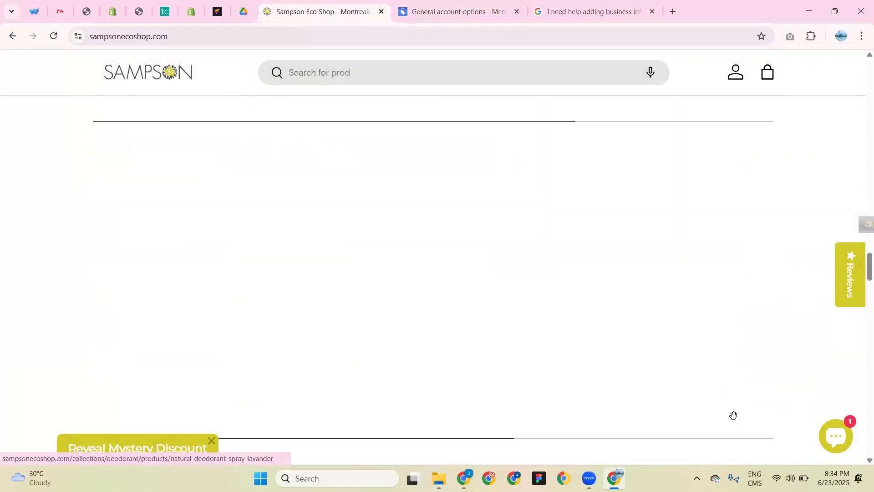
{"action": "scroll", "coordinate": [734, 421], "scroll_direction": "down", "scroll_amount": 15}
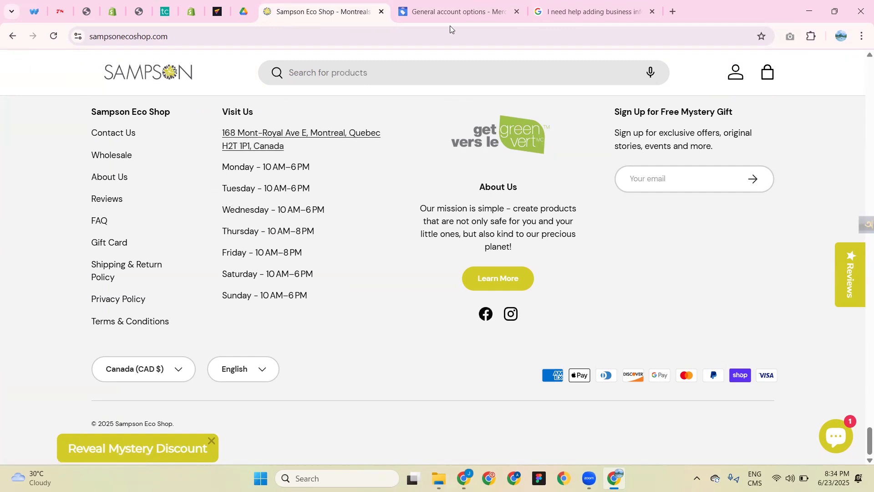
{"action": "left_click", "coordinate": [483, 3]}
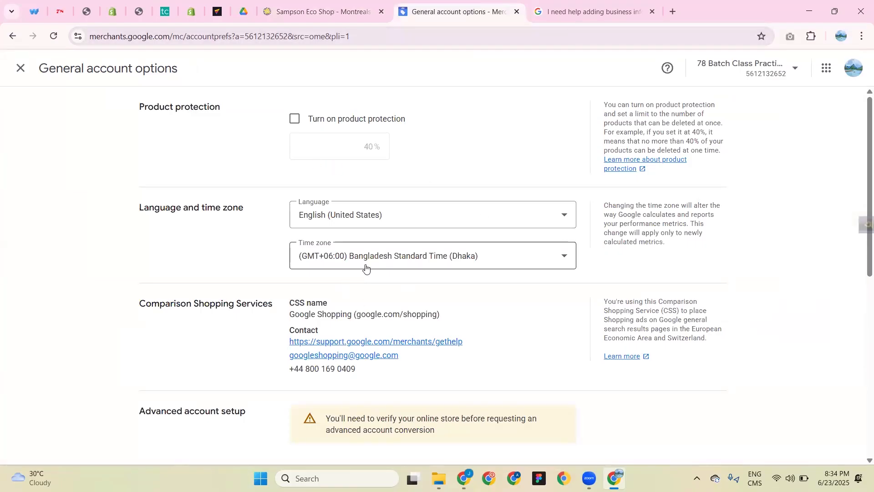
Step: Scroll through data sharing and marketing content (both Share data) down to Close Merchant Center account
{"action": "scroll", "coordinate": [366, 268], "scroll_direction": "down", "scroll_amount": 8}
{"action": "scroll", "coordinate": [366, 268], "scroll_direction": "up", "scroll_amount": 7}
{"action": "scroll", "coordinate": [365, 268], "scroll_direction": "up", "scroll_amount": 1}
{"action": "scroll", "coordinate": [318, 241], "scroll_direction": "down", "scroll_amount": 4}
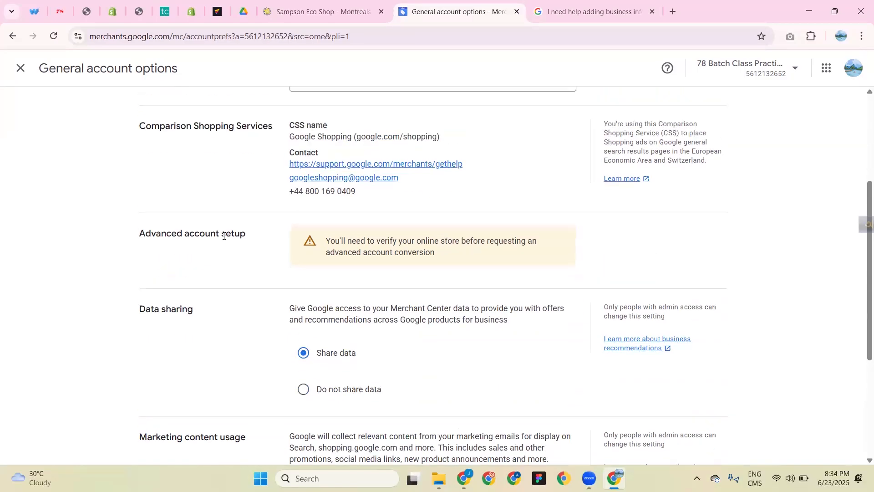
{"action": "scroll", "coordinate": [223, 235], "scroll_direction": "up", "scroll_amount": 1}
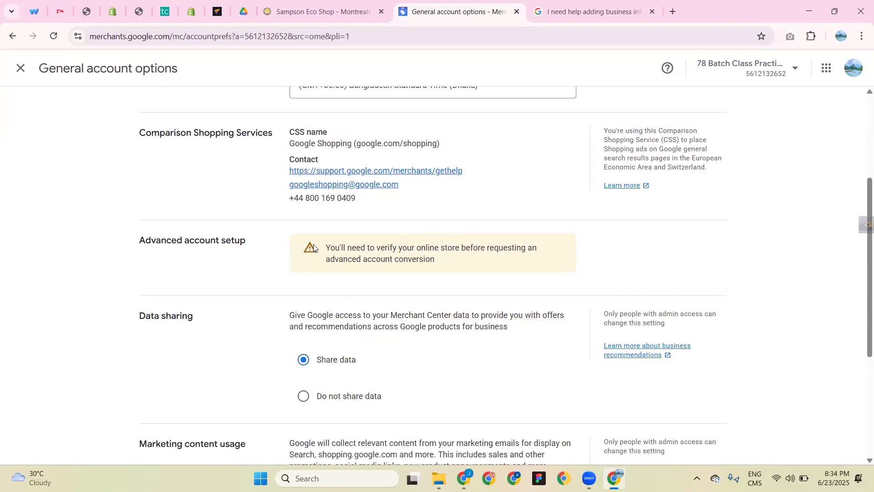
{"action": "scroll", "coordinate": [323, 269], "scroll_direction": "down", "scroll_amount": 4}
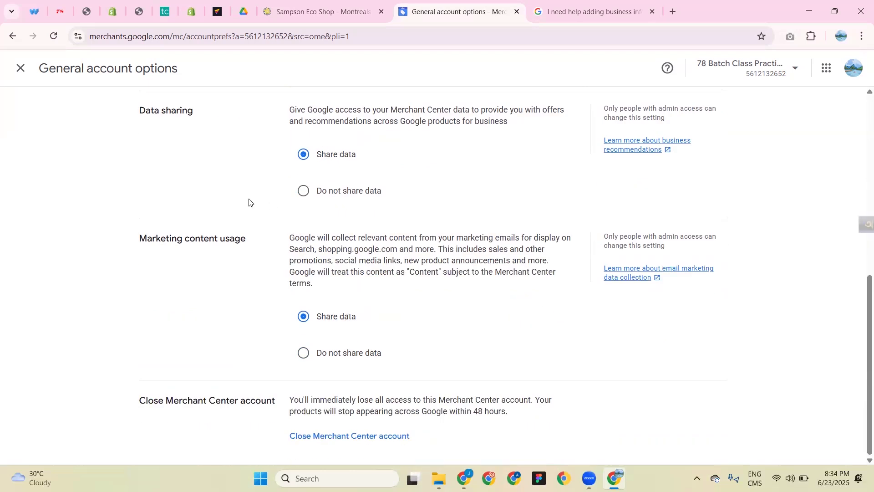
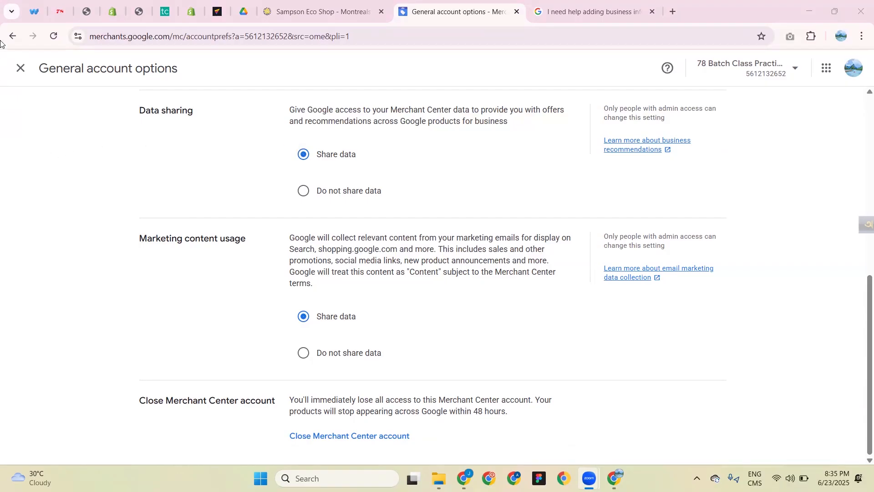
Step: Leave General account options and confirm the Email archive holds no messages, back on Products
{"action": "left_click", "coordinate": [20, 68]}
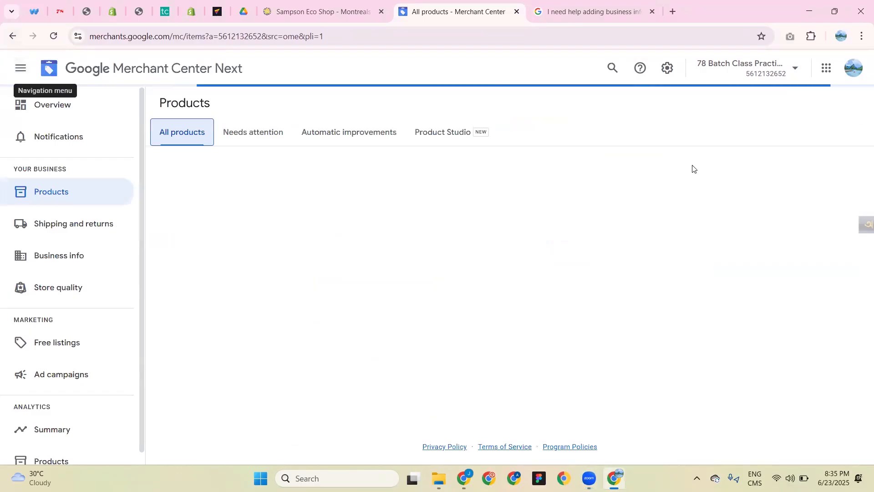
{"action": "left_click", "coordinate": [669, 70]}
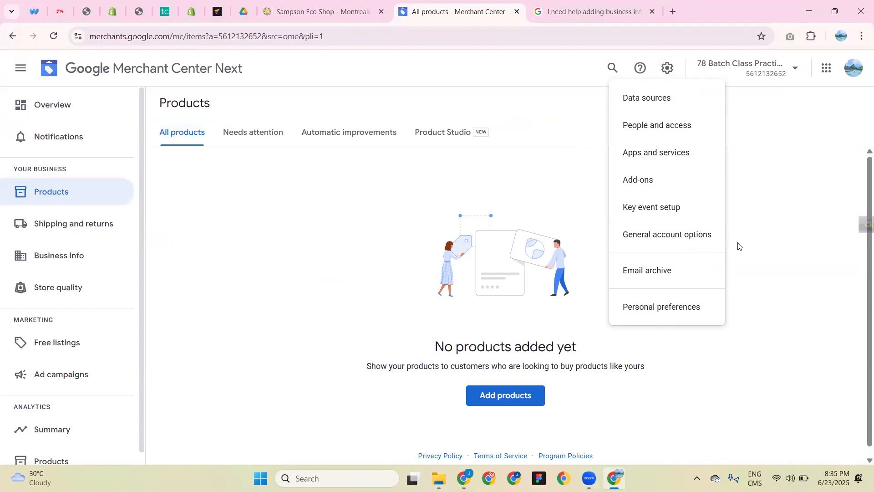
{"action": "left_click", "coordinate": [647, 279]}
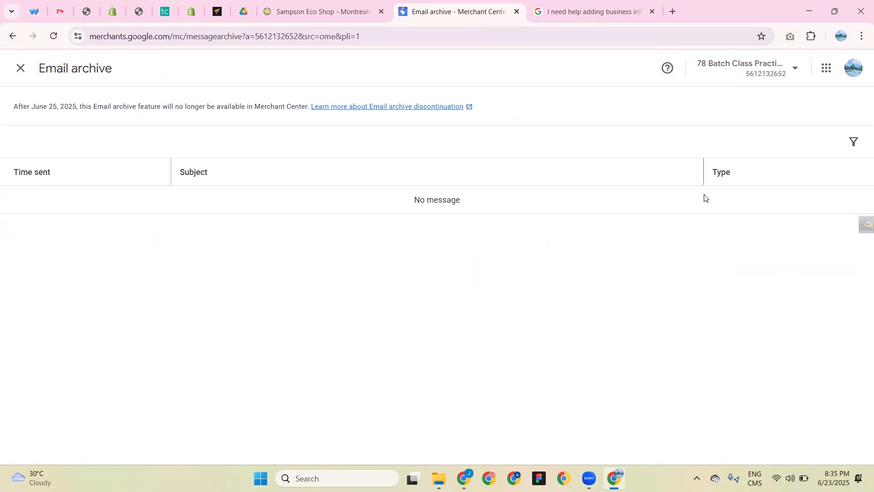
{"action": "left_click", "coordinate": [21, 69]}
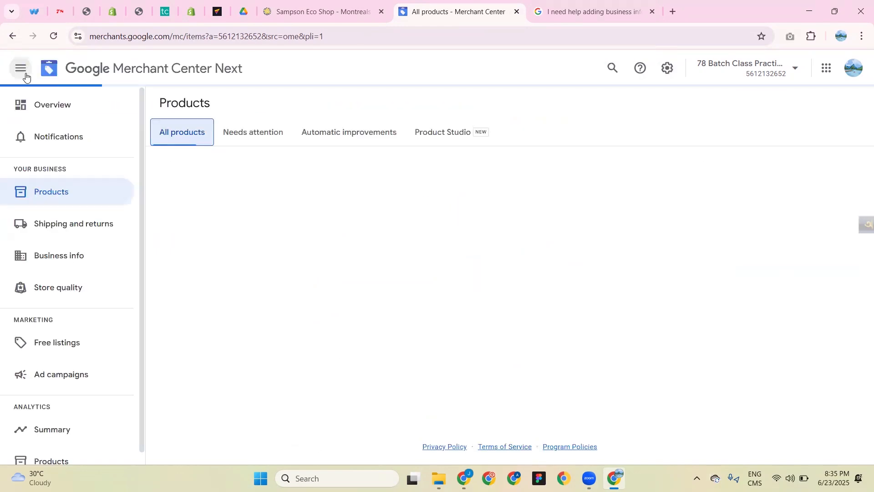
{"action": "left_click", "coordinate": [667, 69]}
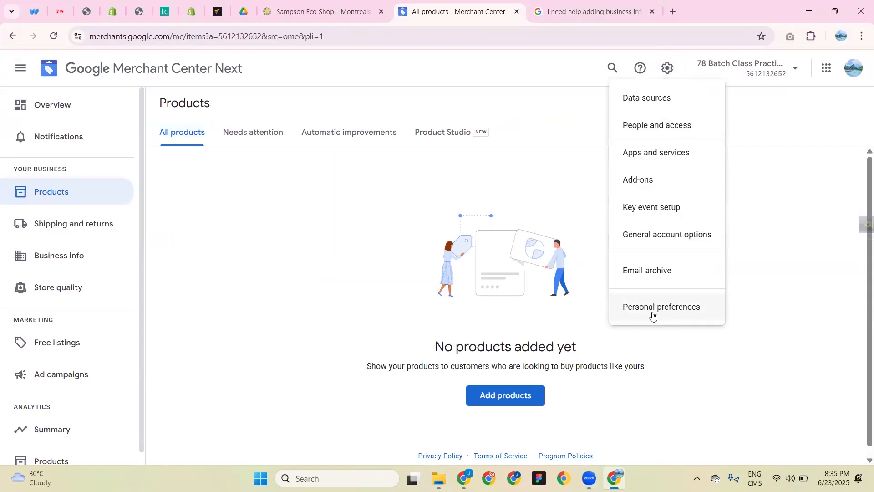
Step: Save personal email preferences with News and tips and Surveys and pilots emails kept on
{"action": "left_click", "coordinate": [653, 309]}
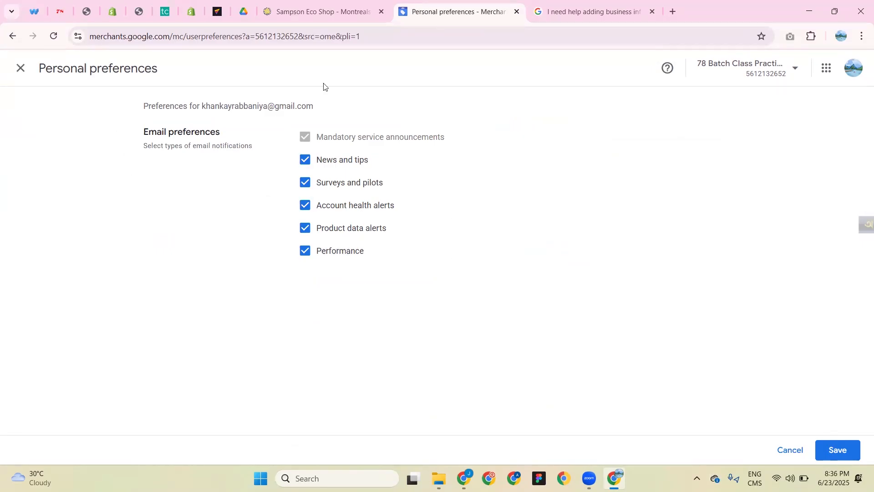
{"action": "left_click", "coordinate": [305, 184]}
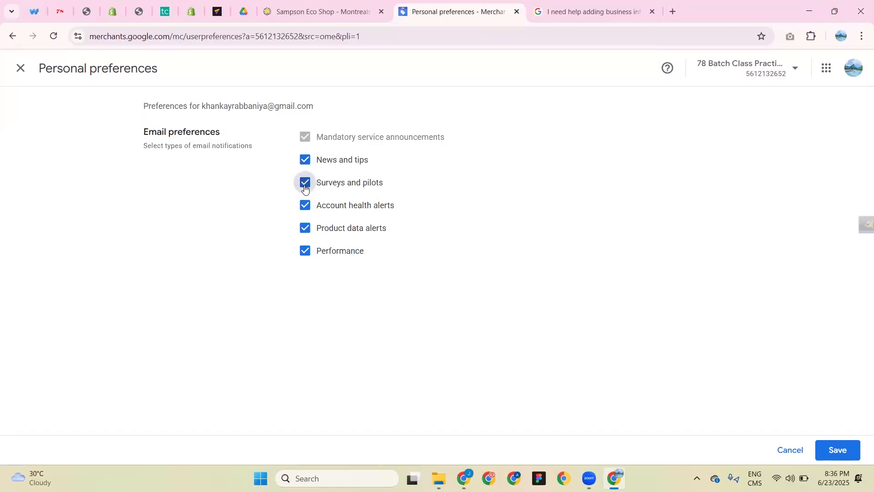
{"action": "left_click", "coordinate": [305, 162]}
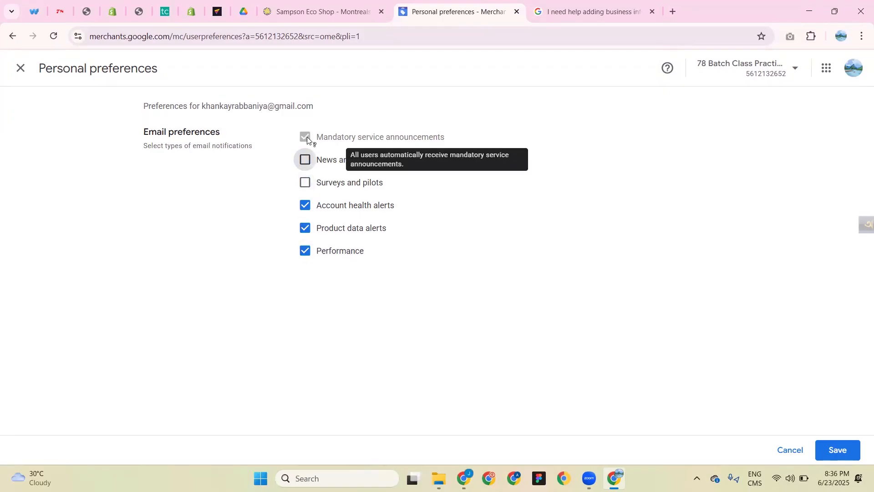
{"action": "left_click", "coordinate": [306, 160]}
{"action": "left_click", "coordinate": [305, 181]}
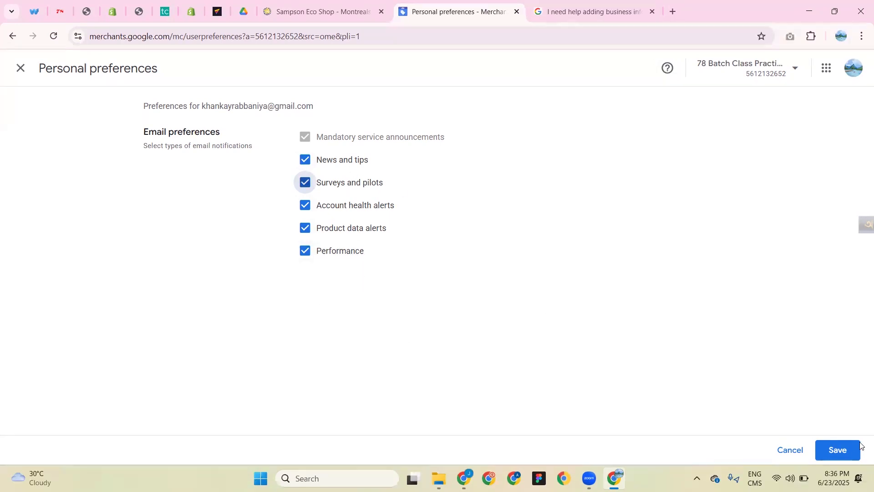
{"action": "left_click", "coordinate": [849, 450]}
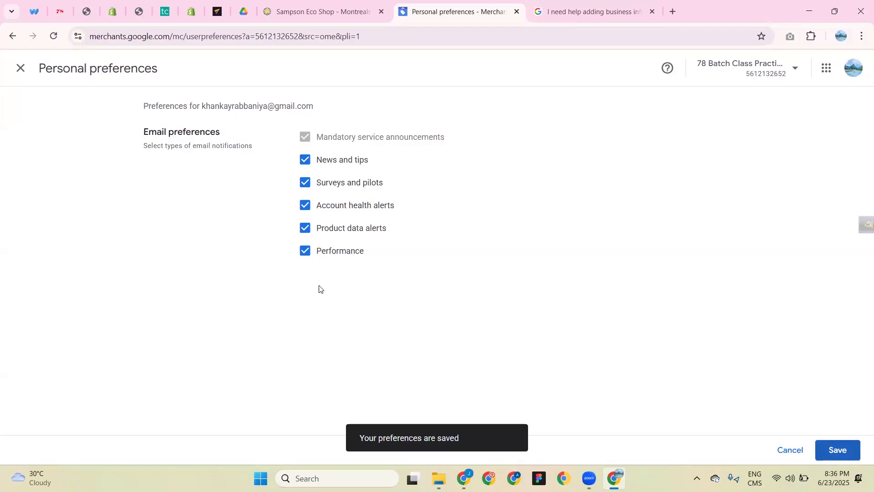
{"action": "left_click", "coordinate": [20, 73]}
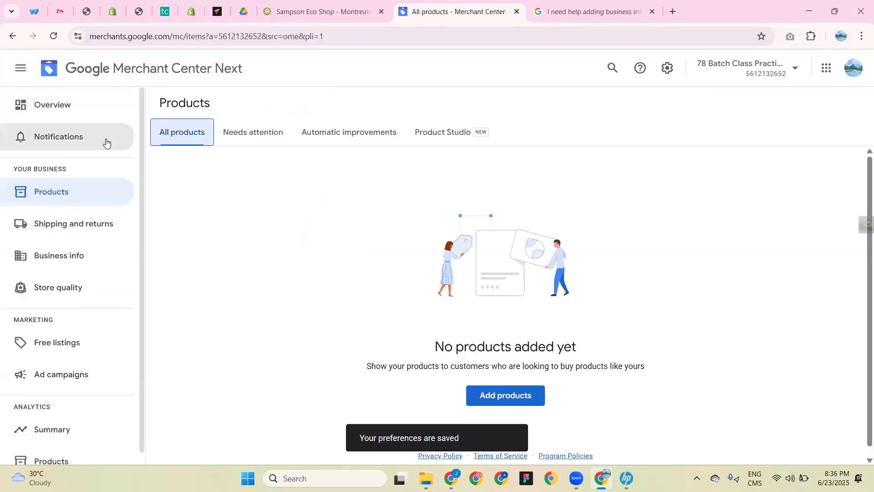
Step: Scroll through the account Overview, then view Business info for 78 Batch Class Practice
{"action": "left_click", "coordinate": [85, 117]}
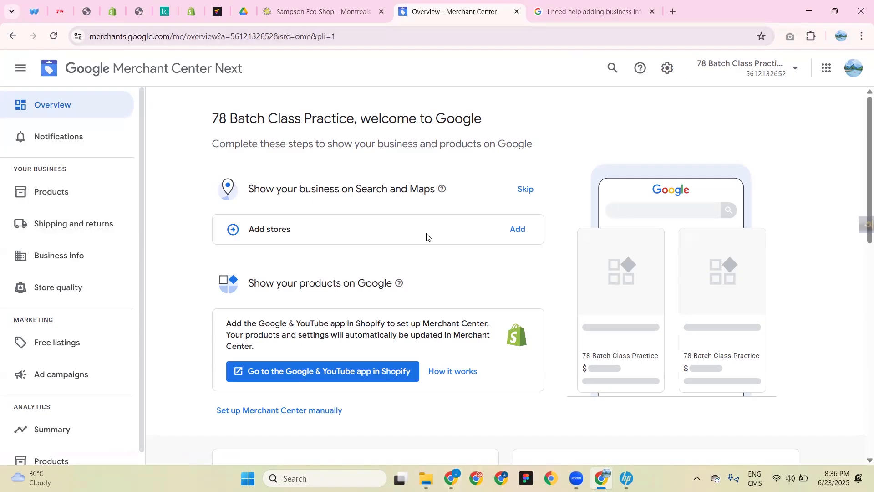
{"action": "scroll", "coordinate": [427, 237], "scroll_direction": "down", "scroll_amount": 10}
{"action": "scroll", "coordinate": [419, 246], "scroll_direction": "up", "scroll_amount": 10}
{"action": "left_click", "coordinate": [54, 263]}
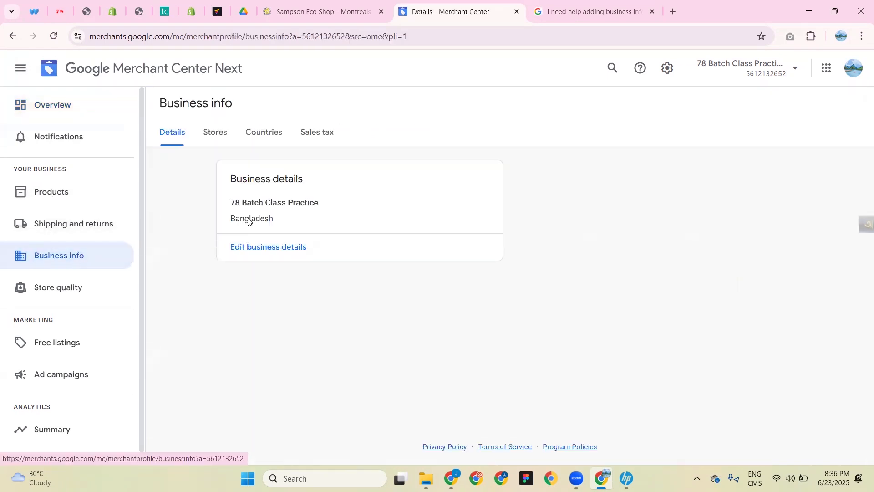
{"action": "left_click", "coordinate": [267, 248]}
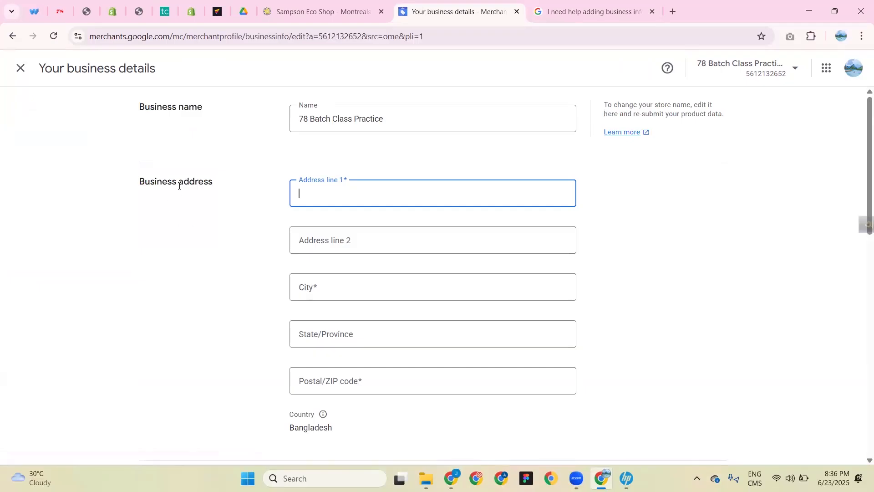
{"action": "left_click", "coordinate": [327, 191]}
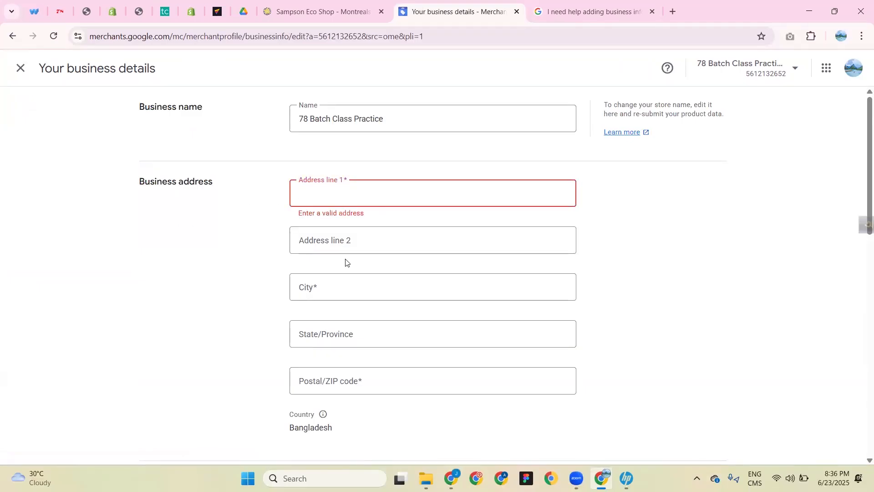
{"action": "left_click", "coordinate": [337, 286]}
{"action": "scroll", "coordinate": [303, 182], "scroll_direction": "down", "scroll_amount": 3}
{"action": "left_click", "coordinate": [379, 172]}
{"action": "left_click", "coordinate": [396, 207]}
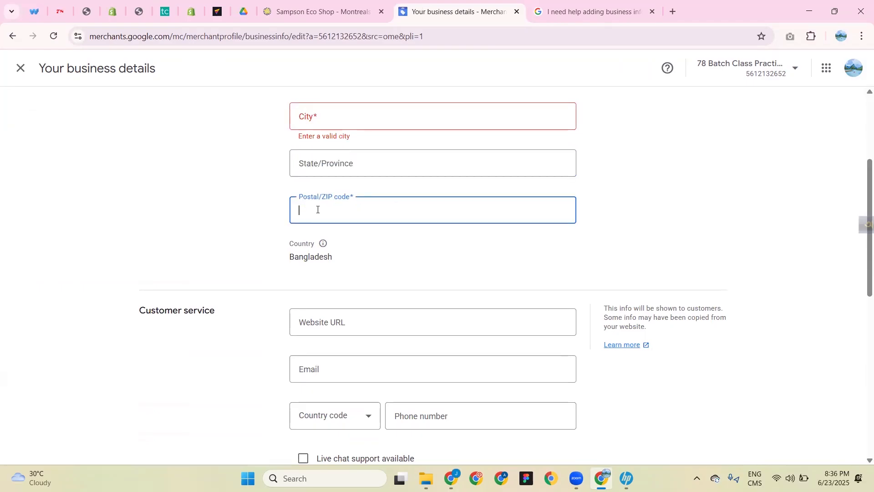
{"action": "scroll", "coordinate": [331, 250], "scroll_direction": "down", "scroll_amount": 2}
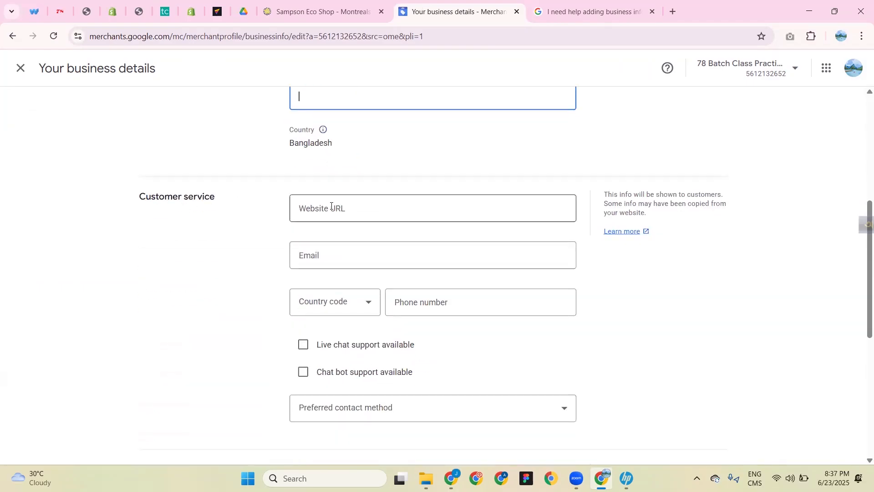
{"action": "left_click", "coordinate": [345, 210]}
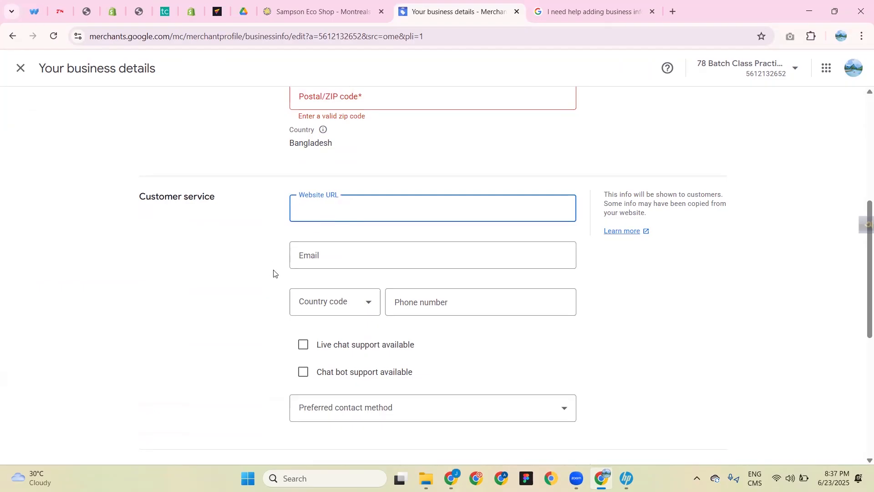
{"action": "left_click", "coordinate": [322, 254]}
{"action": "scroll", "coordinate": [319, 302], "scroll_direction": "down", "scroll_amount": 4}
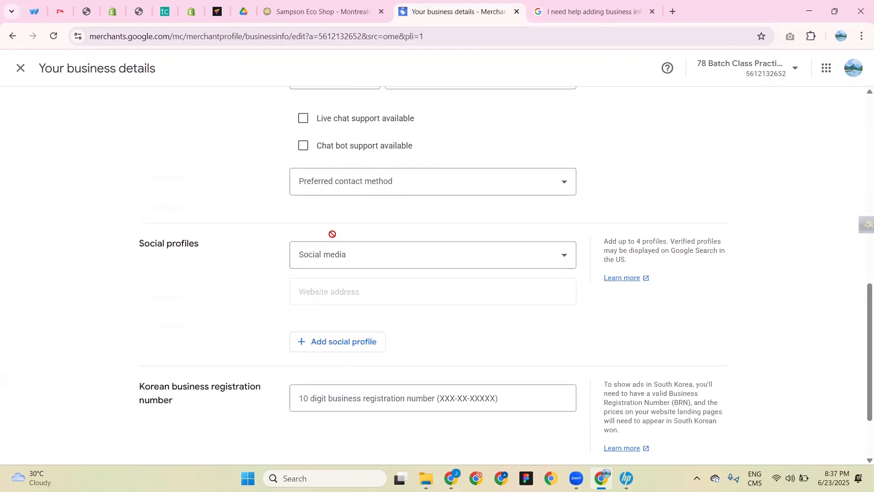
{"action": "scroll", "coordinate": [429, 201], "scroll_direction": "up", "scroll_amount": 2}
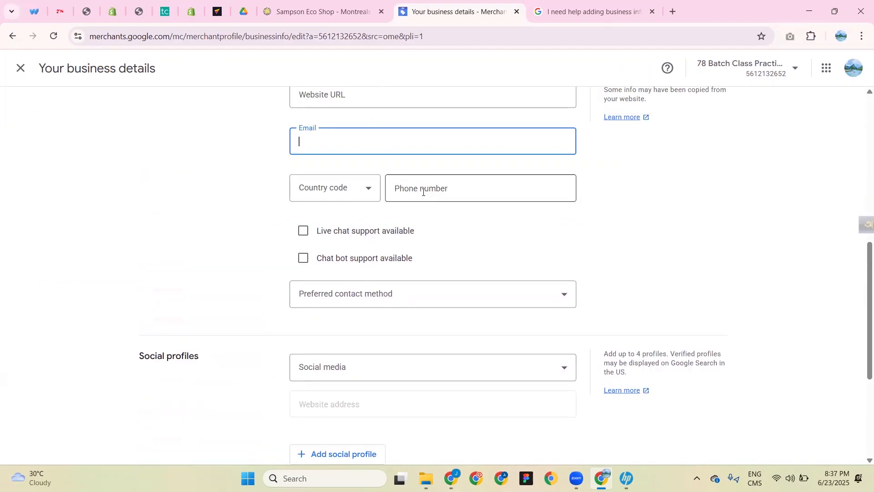
{"action": "left_click", "coordinate": [365, 193]}
{"action": "scroll", "coordinate": [361, 332], "scroll_direction": "down", "scroll_amount": 5}
{"action": "scroll", "coordinate": [349, 350], "scroll_direction": "down", "scroll_amount": 2}
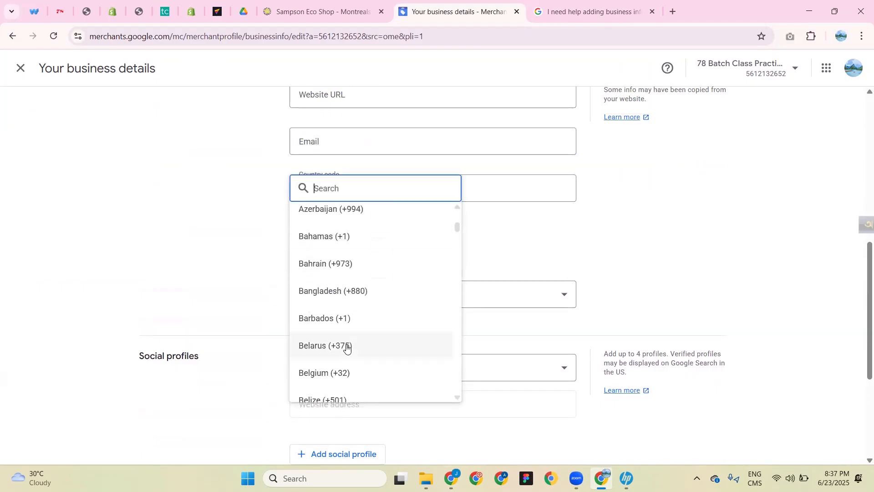
{"action": "left_click", "coordinate": [342, 292]}
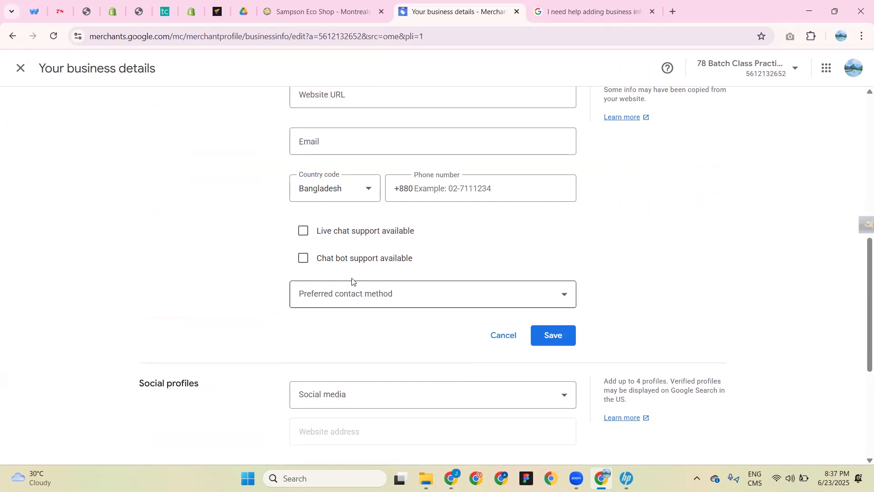
{"action": "scroll", "coordinate": [354, 278], "scroll_direction": "down", "scroll_amount": 5}
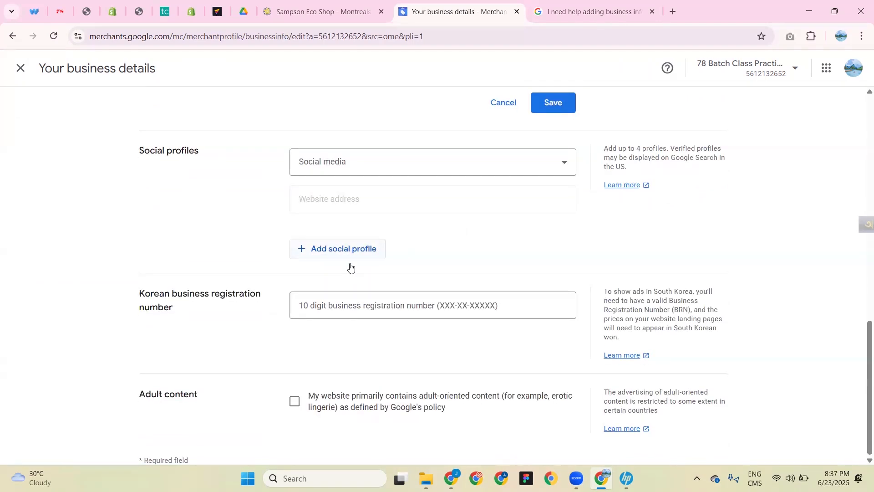
{"action": "left_click", "coordinate": [20, 68]}
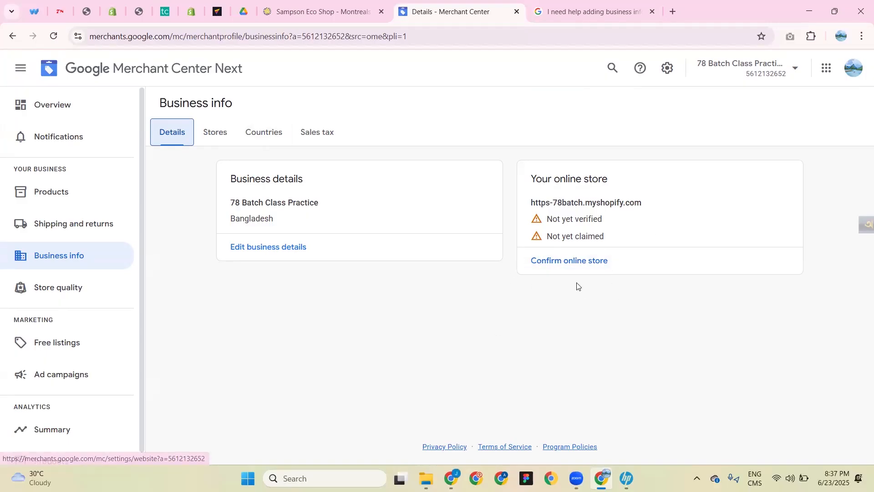
Step: Bring up the online store confirmation page and select text in the store URL field
{"action": "left_click", "coordinate": [561, 261]}
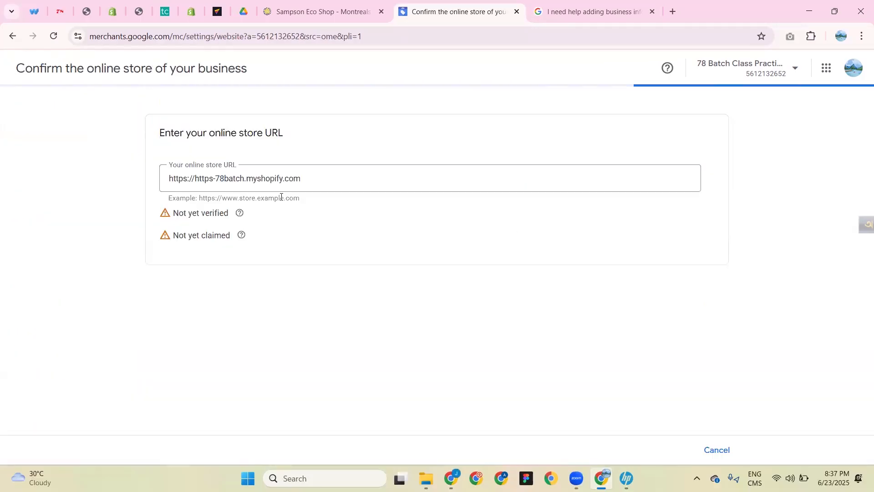
{"action": "left_click", "coordinate": [269, 177]}
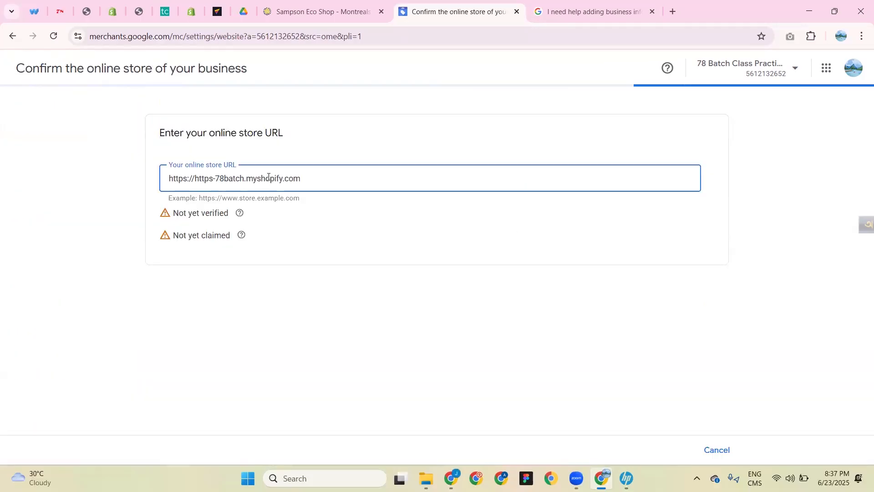
{"action": "left_click_drag", "start_coordinate": [331, 178], "coordinate": [136, 184]}
{"action": "left_click", "coordinate": [214, 180]}
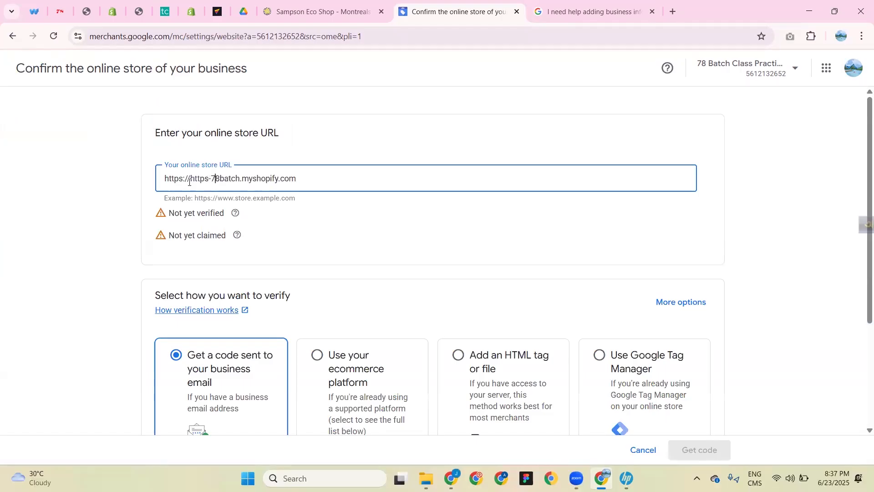
{"action": "scroll", "coordinate": [173, 330], "scroll_direction": "down", "scroll_amount": 3}
{"action": "scroll", "coordinate": [173, 330], "scroll_direction": "up", "scroll_amount": 3}
{"action": "scroll", "coordinate": [293, 255], "scroll_direction": "down", "scroll_amount": 3}
{"action": "scroll", "coordinate": [189, 195], "scroll_direction": "up", "scroll_amount": 3}
{"action": "left_click_drag", "start_coordinate": [311, 181], "coordinate": [51, 190]}
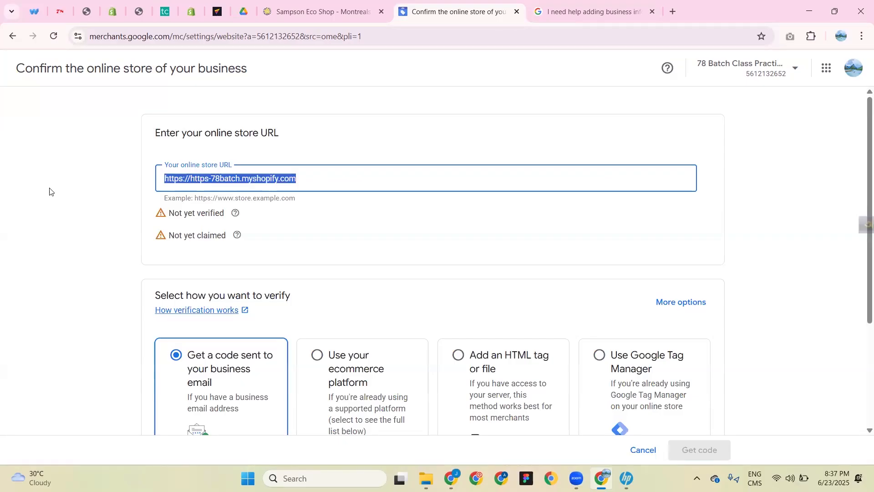
{"action": "left_click", "coordinate": [52, 193]}
{"action": "scroll", "coordinate": [66, 335], "scroll_direction": "down", "scroll_amount": 3}
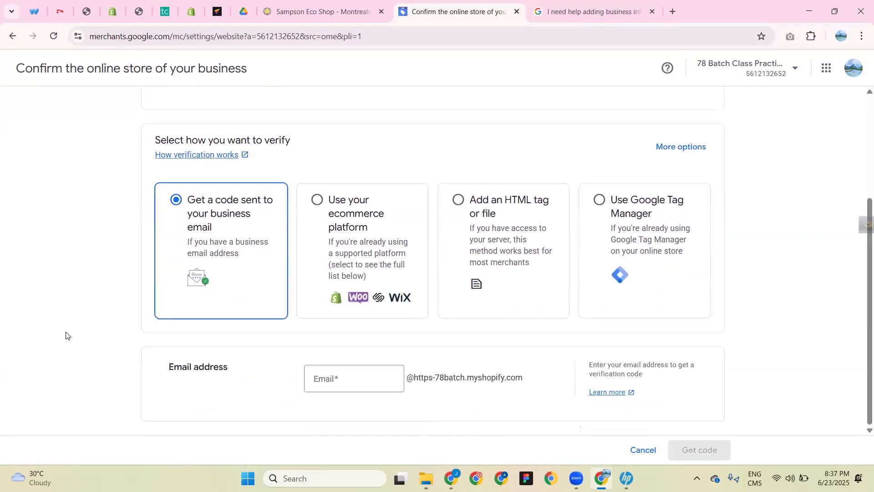
{"action": "scroll", "coordinate": [66, 335], "scroll_direction": "up", "scroll_amount": 3}
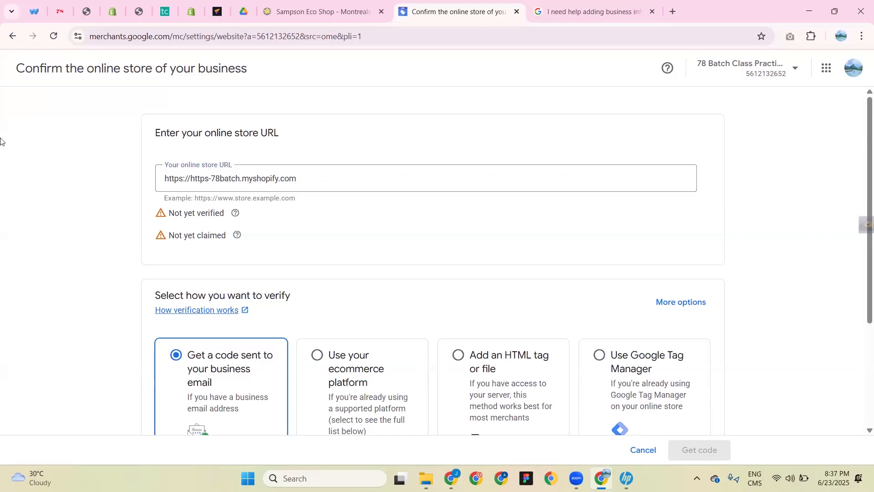
{"action": "left_click", "coordinate": [232, 179]}
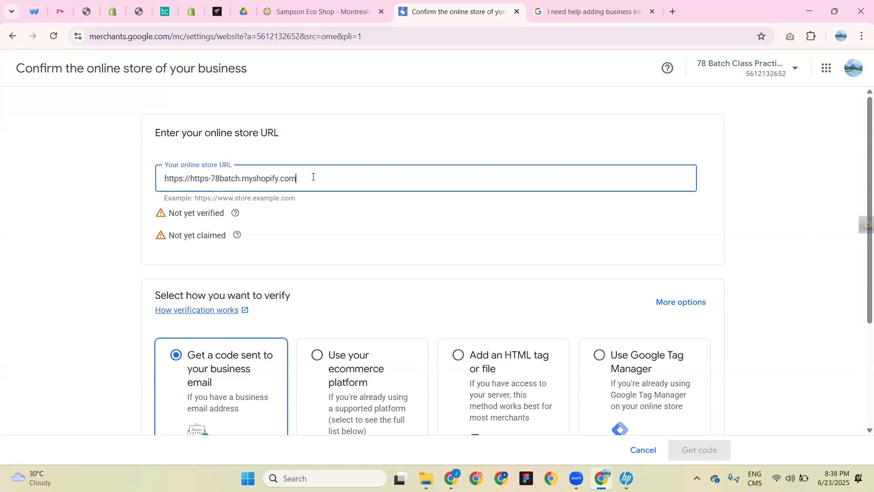
{"action": "scroll", "coordinate": [308, 253], "scroll_direction": "down", "scroll_amount": 3}
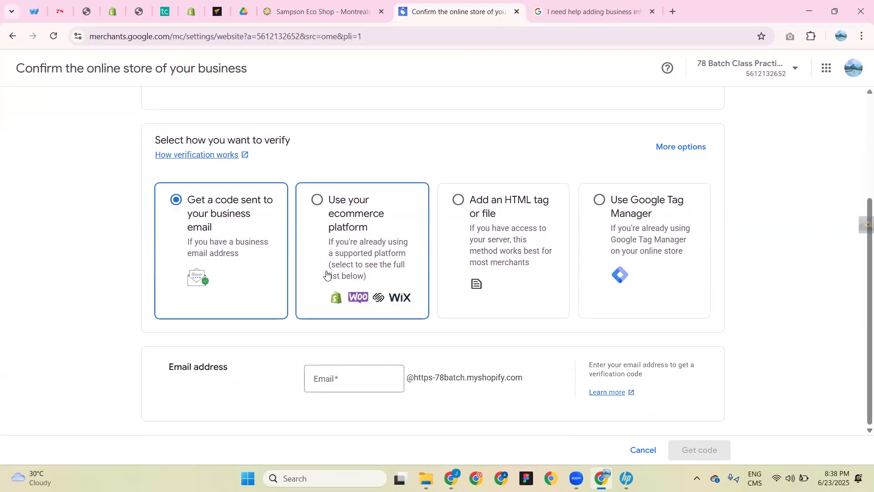
{"action": "scroll", "coordinate": [327, 273], "scroll_direction": "up", "scroll_amount": 3}
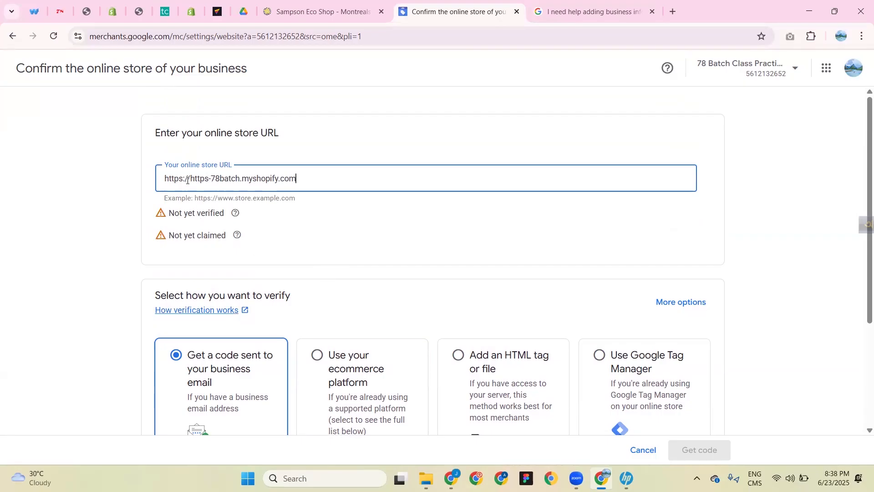
{"action": "scroll", "coordinate": [250, 358], "scroll_direction": "down", "scroll_amount": 3}
{"action": "scroll", "coordinate": [250, 356], "scroll_direction": "up", "scroll_amount": 3}
Step: Check the Shopify store address, then delete the duplicated 'https' and leftover hyphen from the URL
{"action": "left_click", "coordinate": [114, 14]}
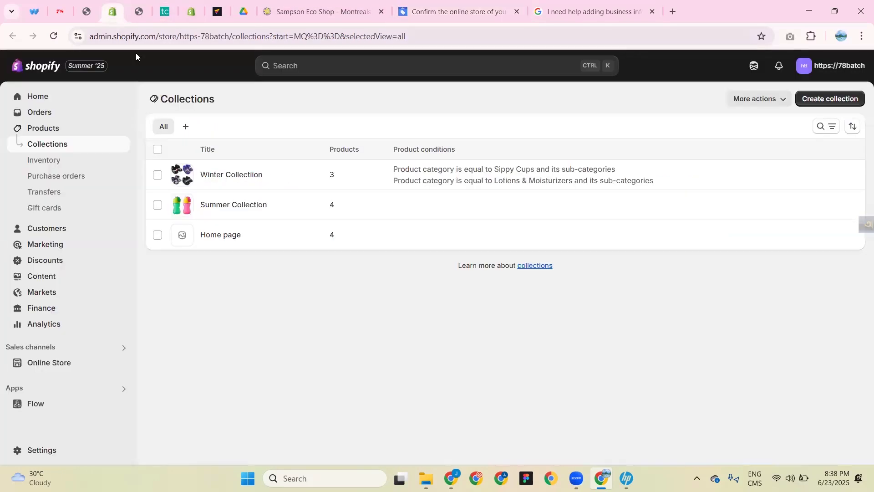
{"action": "left_click", "coordinate": [444, 10]}
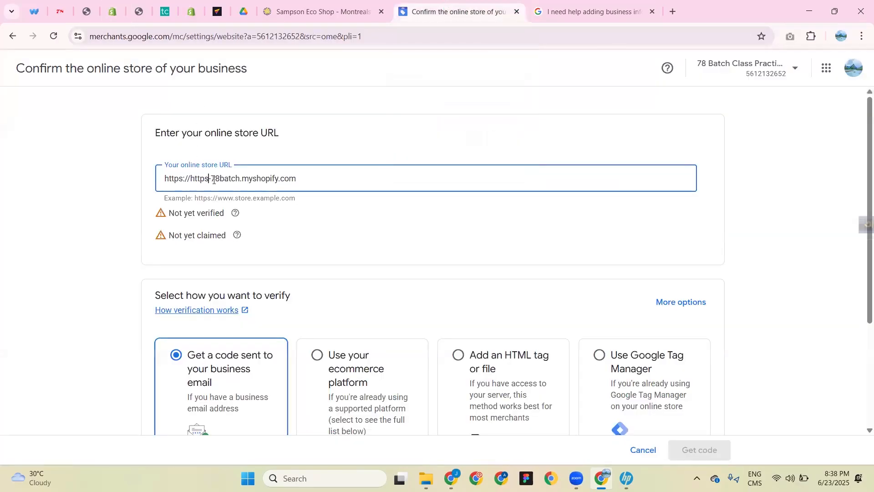
{"action": "left_click_drag", "start_coordinate": [210, 179], "coordinate": [191, 175]}
{"action": "key", "text": "BackSpace"}
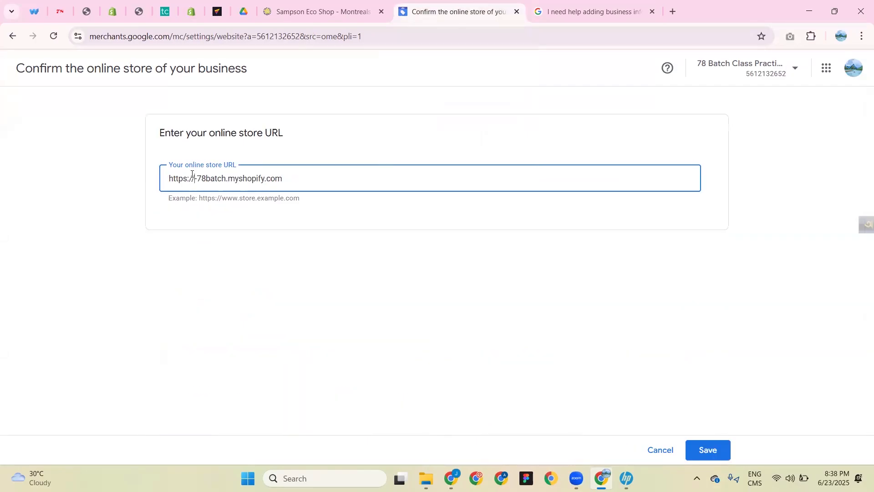
{"action": "key", "text": "BackSpace"}
{"action": "left_click", "coordinate": [705, 452]}
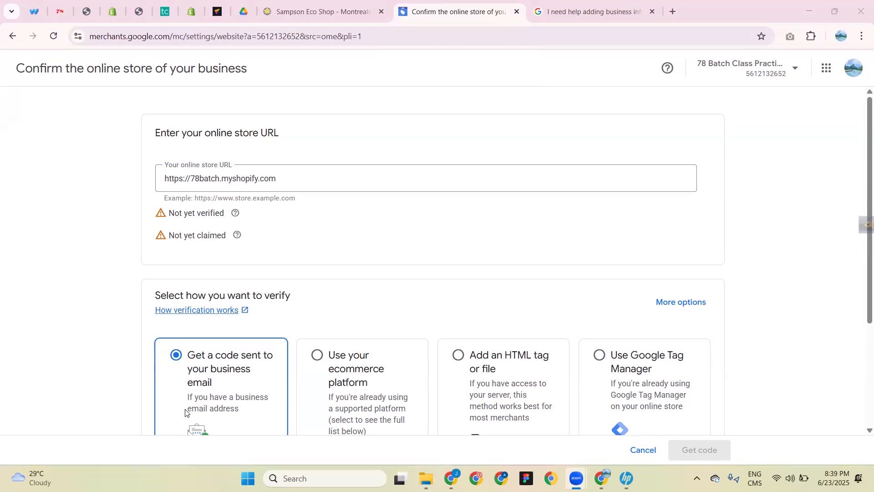
Step: Reveal the additional store verification methods, including the Google Analytics option
{"action": "scroll", "coordinate": [250, 344], "scroll_direction": "down", "scroll_amount": 3}
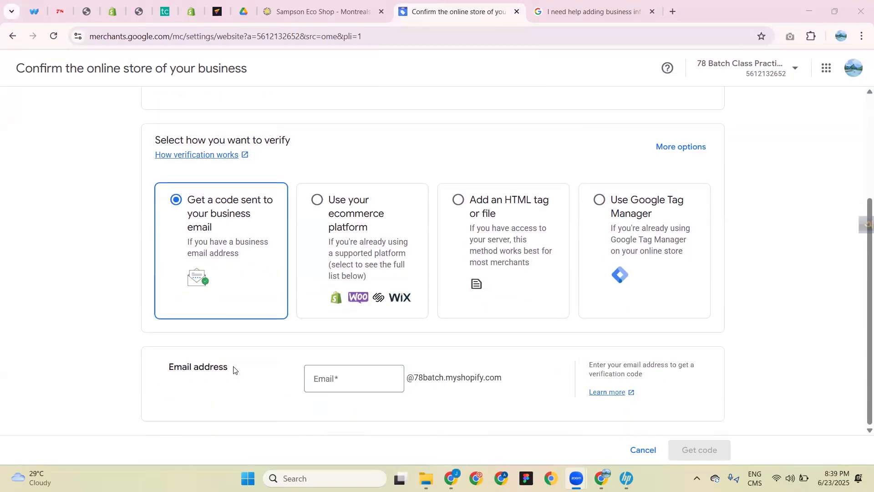
{"action": "scroll", "coordinate": [233, 369], "scroll_direction": "up", "scroll_amount": 3}
{"action": "scroll", "coordinate": [233, 369], "scroll_direction": "down", "scroll_amount": 3}
{"action": "left_click", "coordinate": [675, 147]}
{"action": "scroll", "coordinate": [553, 221], "scroll_direction": "down", "scroll_amount": 3}
{"action": "scroll", "coordinate": [553, 227], "scroll_direction": "up", "scroll_amount": 3}
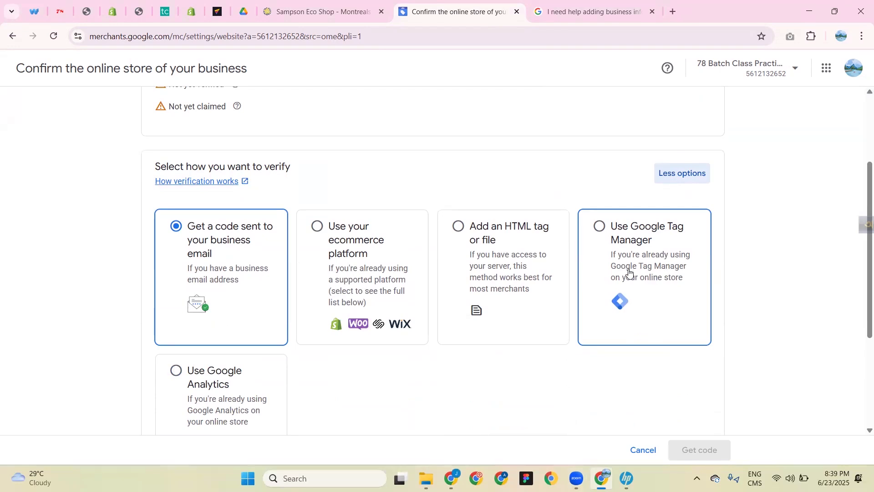
{"action": "scroll", "coordinate": [175, 383], "scroll_direction": "down", "scroll_amount": 2}
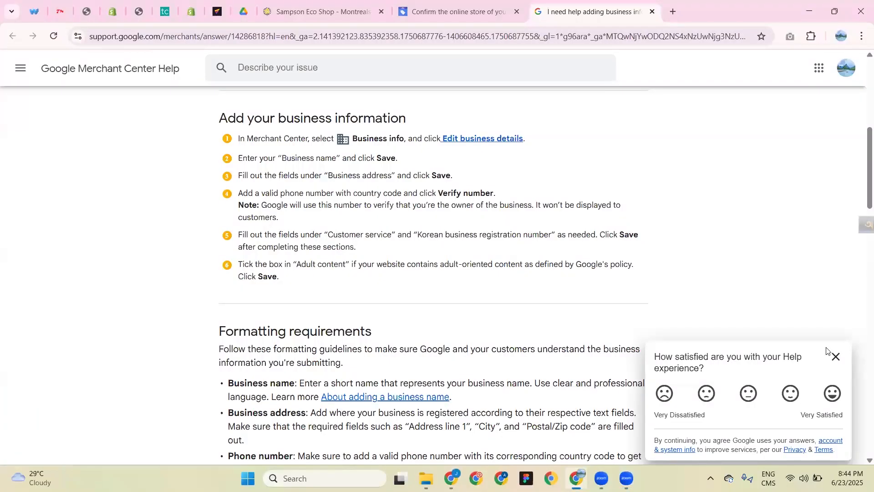
{"action": "left_click", "coordinate": [835, 356]}
{"action": "left_click", "coordinate": [473, 9]}
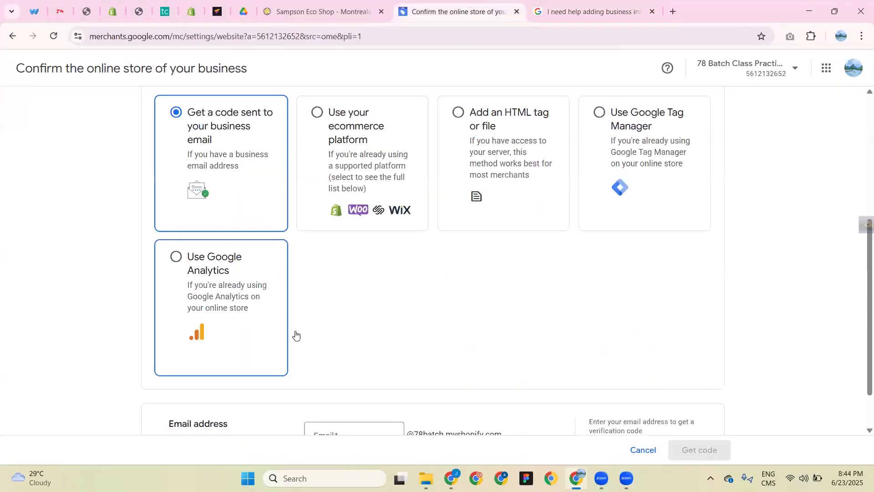
{"action": "scroll", "coordinate": [339, 228], "scroll_direction": "up", "scroll_amount": 2}
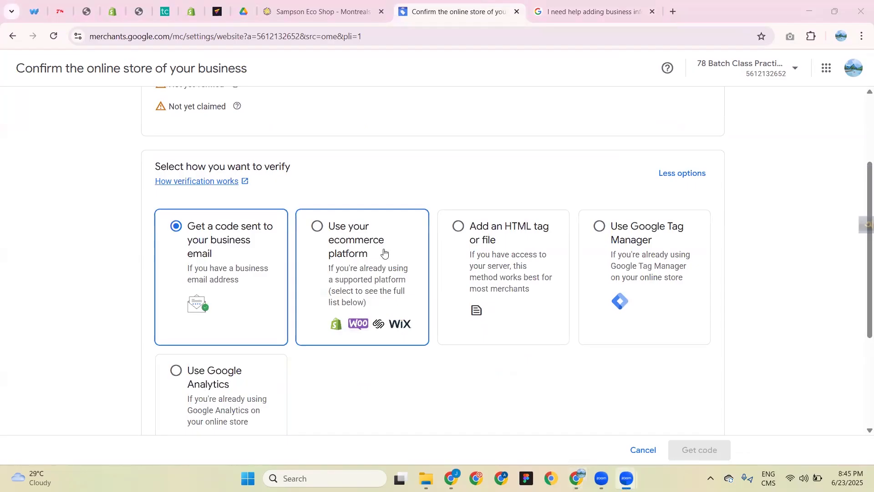
Step: Choose verification through the ecommerce platform and browse the 'Verify your online store' list
{"action": "left_click", "coordinate": [346, 266]}
{"action": "scroll", "coordinate": [685, 378], "scroll_direction": "down", "scroll_amount": 4}
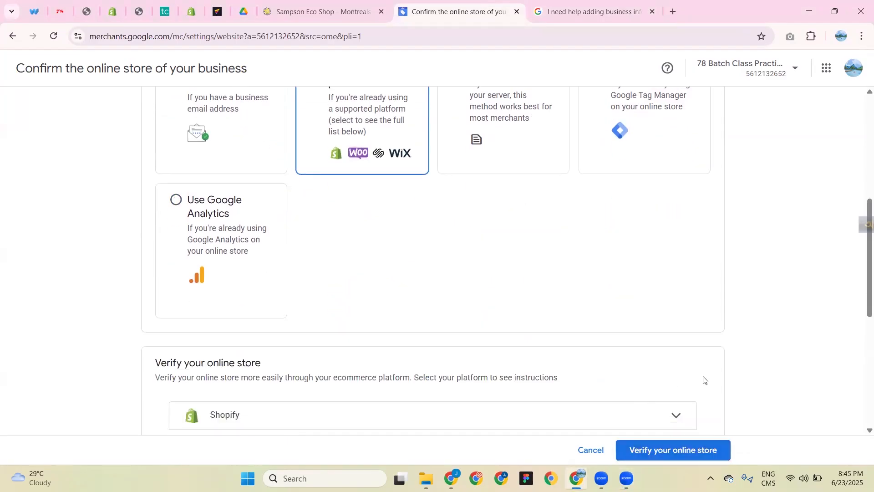
{"action": "scroll", "coordinate": [661, 356], "scroll_direction": "down", "scroll_amount": 5}
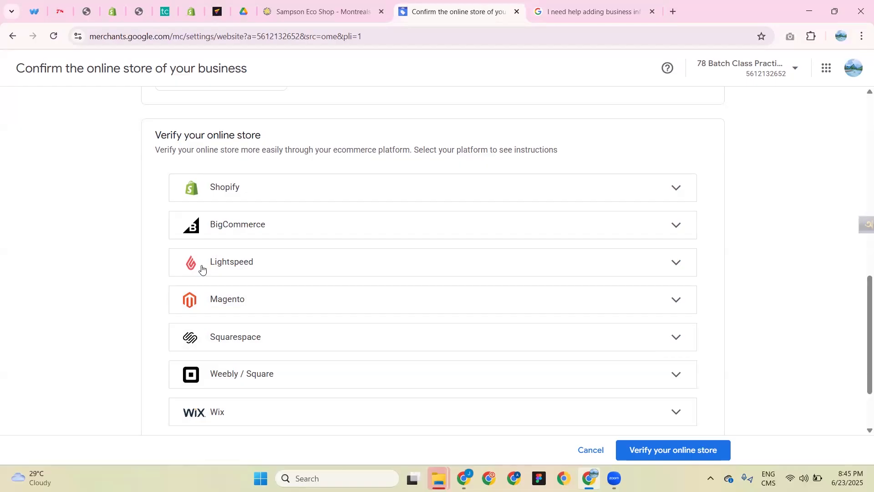
{"action": "scroll", "coordinate": [201, 270], "scroll_direction": "up", "scroll_amount": 10}
{"action": "scroll", "coordinate": [173, 256], "scroll_direction": "down", "scroll_amount": 4}
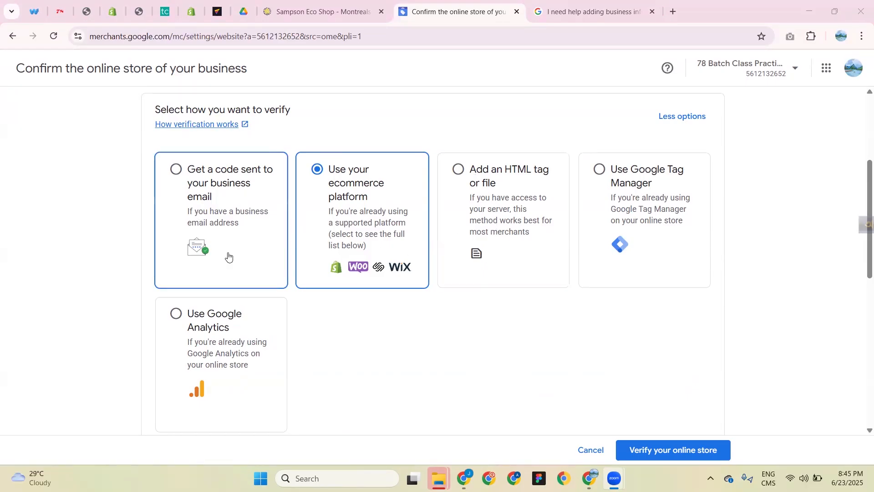
{"action": "scroll", "coordinate": [524, 300], "scroll_direction": "down", "scroll_amount": 5}
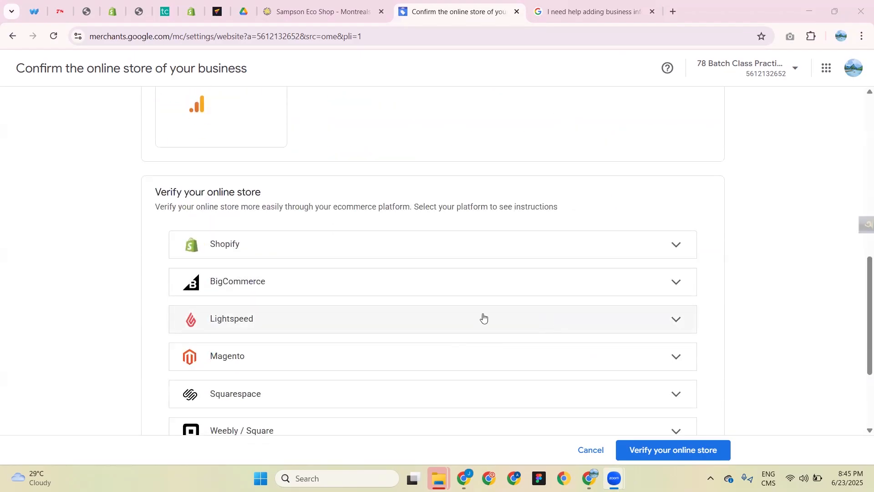
{"action": "scroll", "coordinate": [483, 315], "scroll_direction": "up", "scroll_amount": 4}
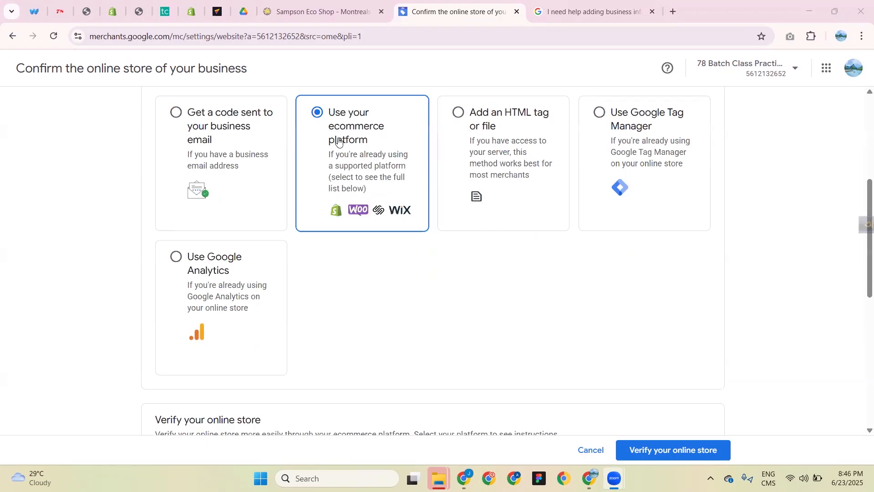
{"action": "scroll", "coordinate": [318, 221], "scroll_direction": "down", "scroll_amount": 6}
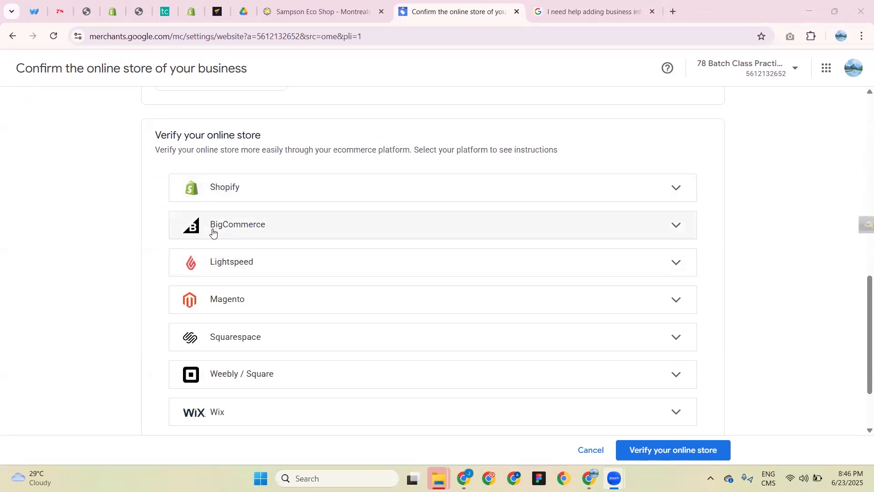
{"action": "scroll", "coordinate": [202, 264], "scroll_direction": "down", "scroll_amount": 2}
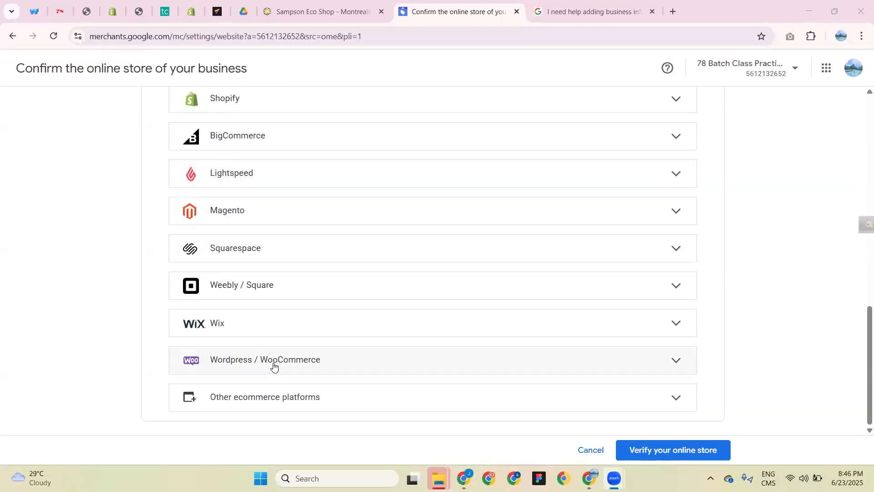
{"action": "scroll", "coordinate": [204, 337], "scroll_direction": "up", "scroll_amount": 2}
{"action": "scroll", "coordinate": [226, 230], "scroll_direction": "down", "scroll_amount": 2}
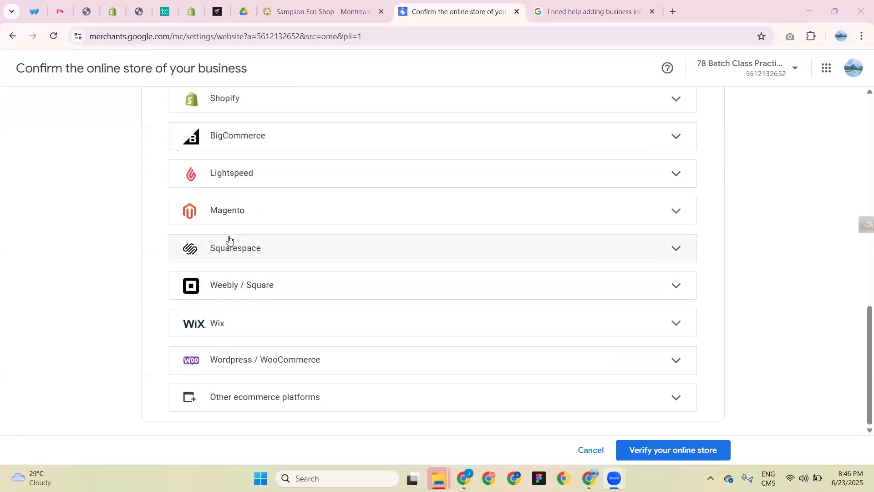
{"action": "scroll", "coordinate": [226, 273], "scroll_direction": "up", "scroll_amount": 1}
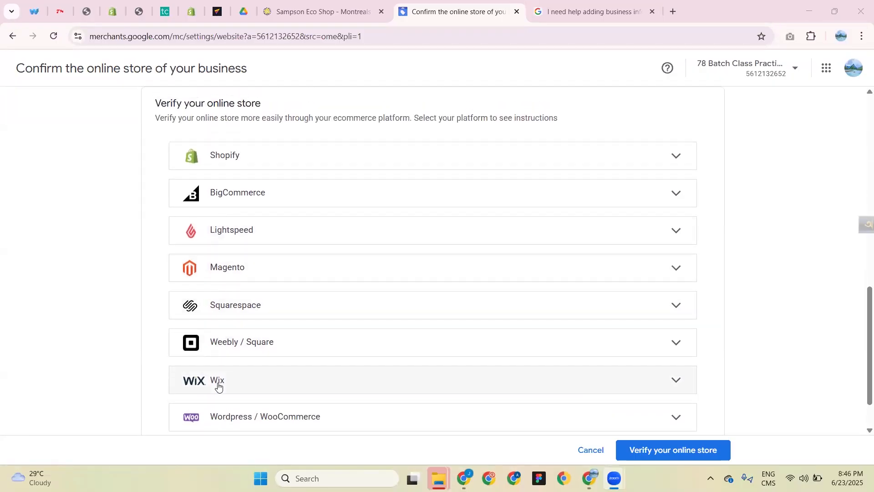
{"action": "scroll", "coordinate": [214, 380], "scroll_direction": "down", "scroll_amount": 1}
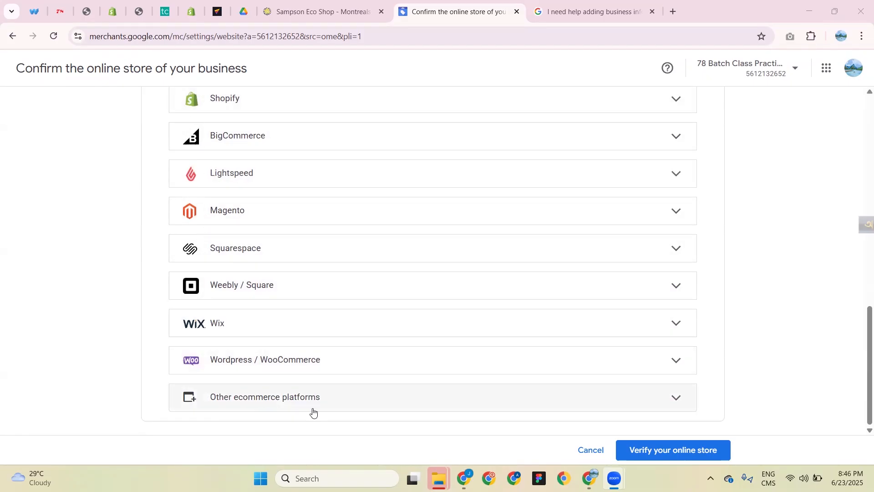
Step: Expand the other ecommerce platforms details and scroll back up to the Shopify row
{"action": "left_click", "coordinate": [633, 400]}
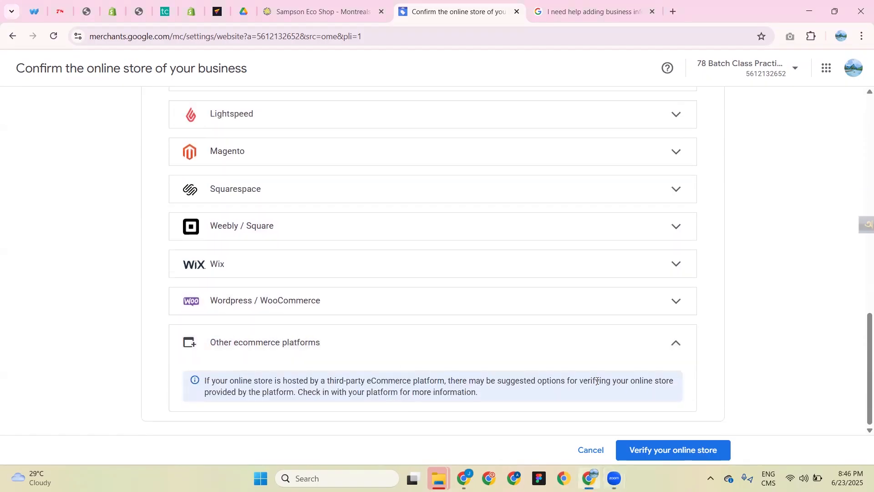
{"action": "scroll", "coordinate": [332, 374], "scroll_direction": "up", "scroll_amount": 5}
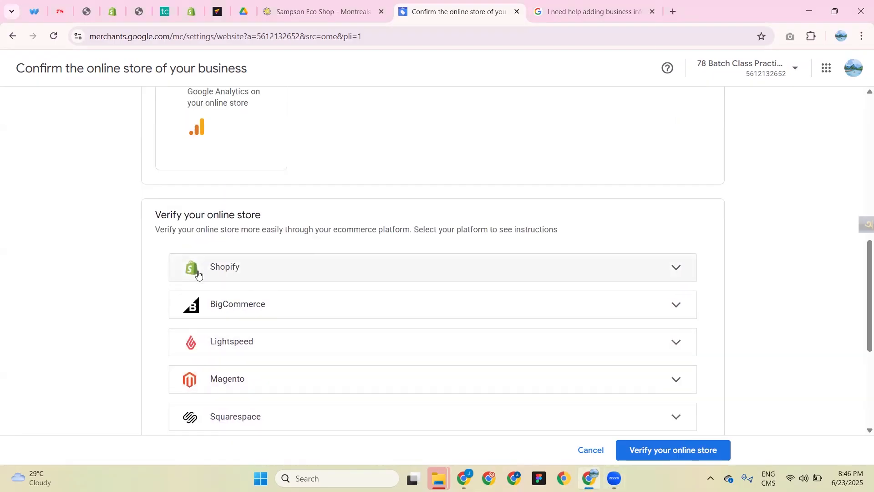
{"action": "scroll", "coordinate": [240, 270], "scroll_direction": "down", "scroll_amount": 5}
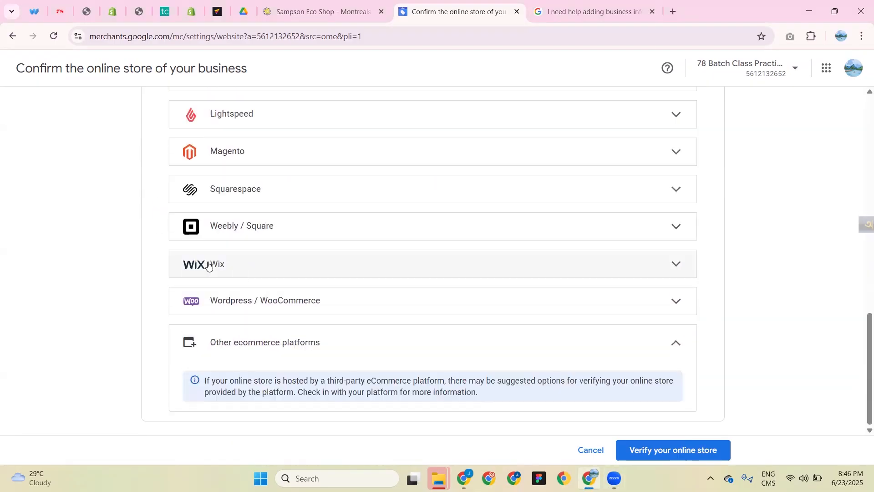
{"action": "scroll", "coordinate": [224, 344], "scroll_direction": "up", "scroll_amount": 1}
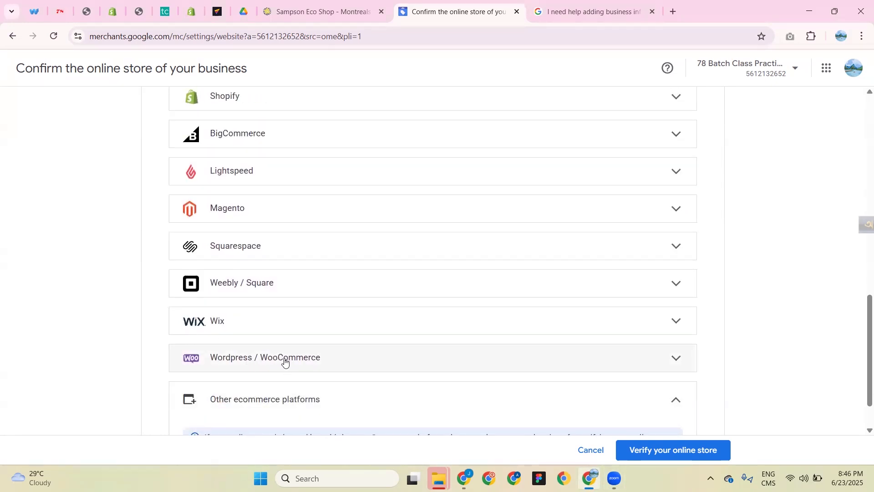
{"action": "scroll", "coordinate": [273, 357], "scroll_direction": "up", "scroll_amount": 4}
Step: Expand the Shopify verification instructions and copy the site-verification meta tag
{"action": "left_click", "coordinate": [263, 334]}
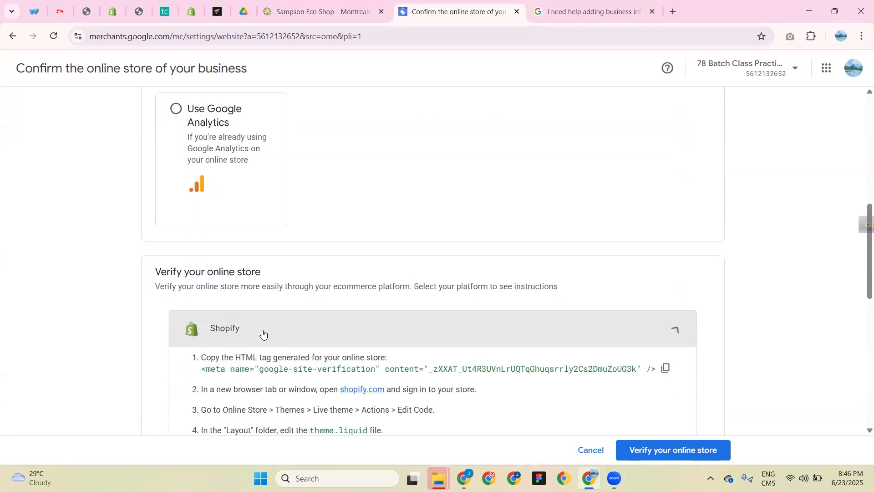
{"action": "scroll", "coordinate": [262, 334], "scroll_direction": "down", "scroll_amount": 3}
{"action": "scroll", "coordinate": [263, 332], "scroll_direction": "down", "scroll_amount": 1}
{"action": "scroll", "coordinate": [214, 195], "scroll_direction": "up", "scroll_amount": 1}
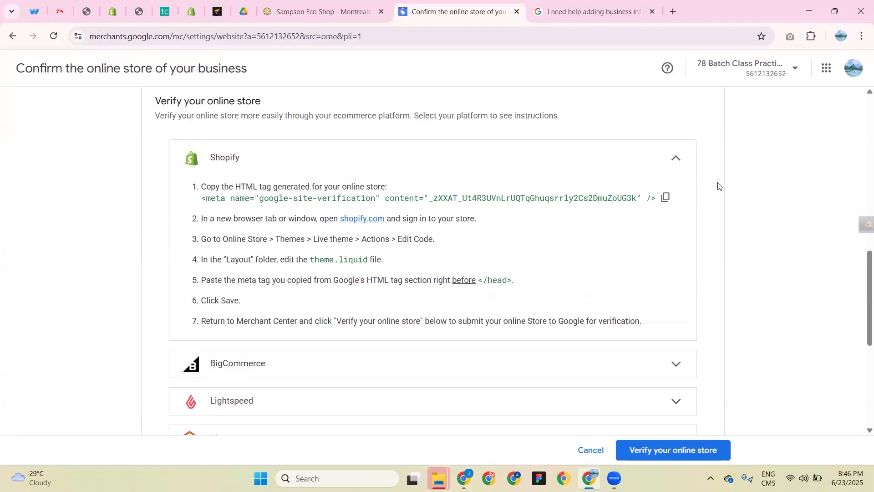
{"action": "left_click", "coordinate": [666, 202]}
Step: Close the Shopify store settings and return to the Shopify admin home
{"action": "left_click", "coordinate": [194, 16]}
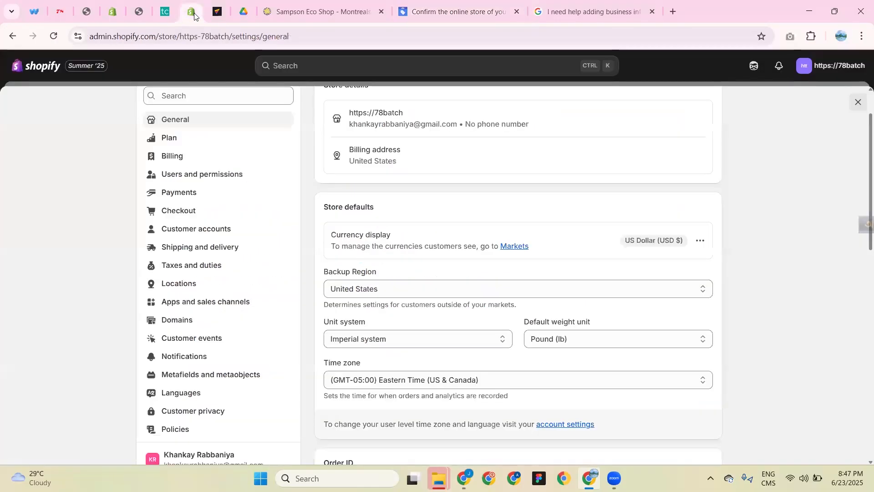
{"action": "left_click", "coordinate": [857, 102]}
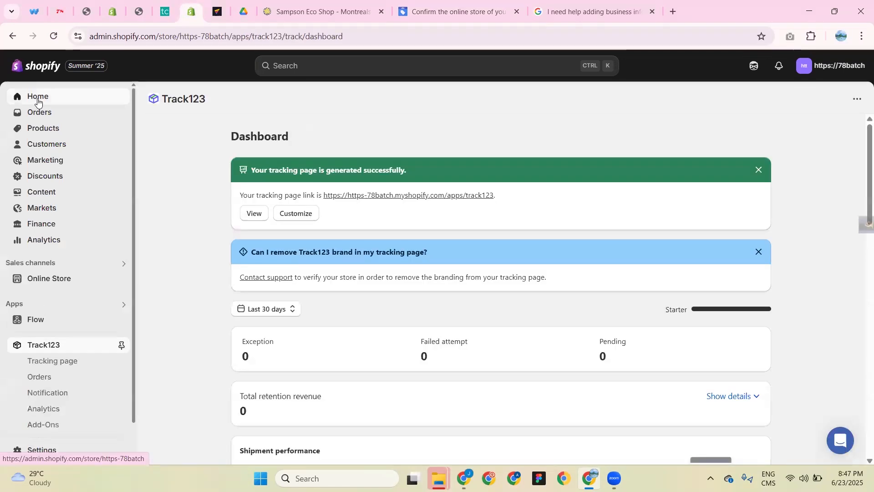
{"action": "left_click", "coordinate": [36, 98]}
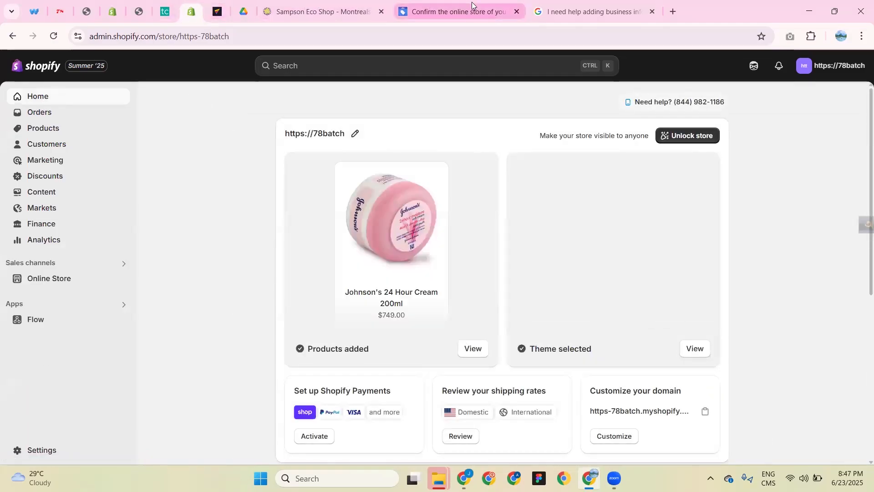
{"action": "left_click", "coordinate": [456, 9]}
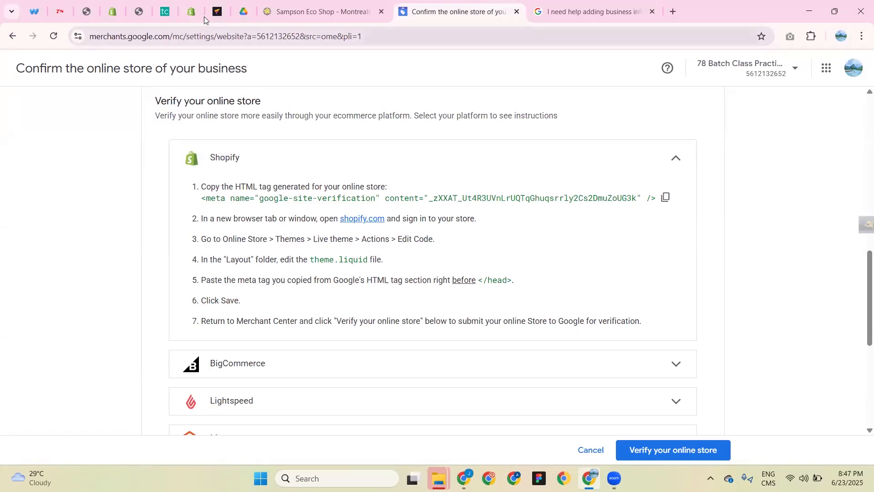
{"action": "left_click", "coordinate": [191, 12]}
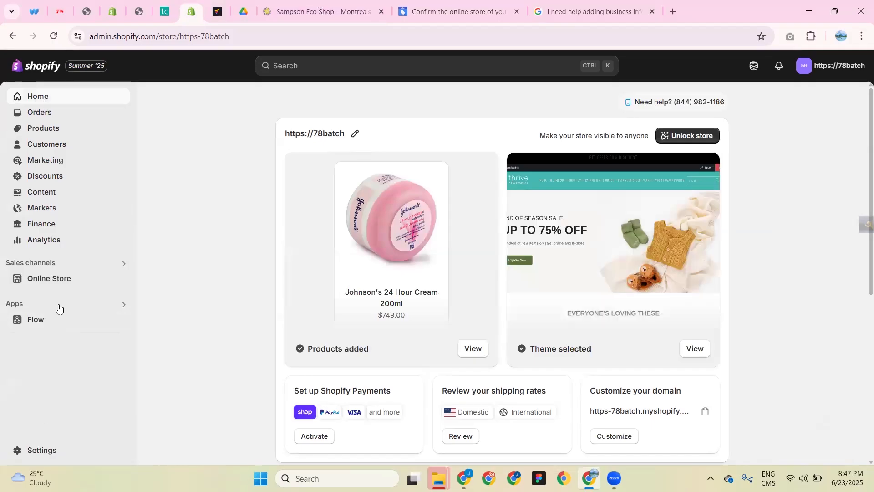
Step: Open Online Store Themes and show the actions menu for current theme turbo-shopify-theme-2
{"action": "left_click", "coordinate": [49, 278]}
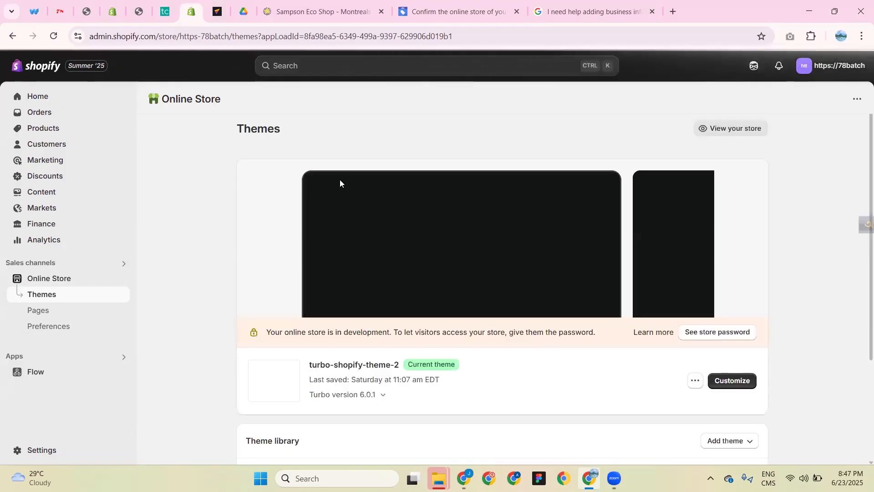
{"action": "left_click", "coordinate": [410, 10]}
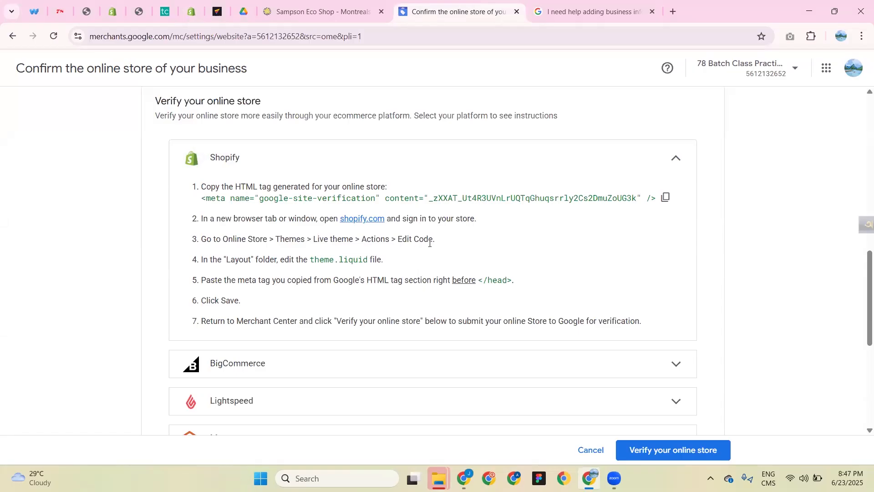
{"action": "left_click", "coordinate": [318, 11]}
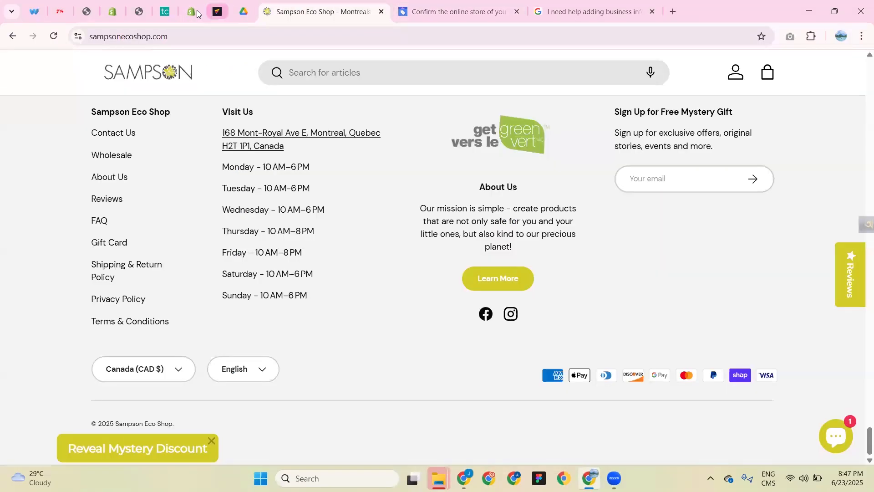
{"action": "left_click", "coordinate": [191, 13]}
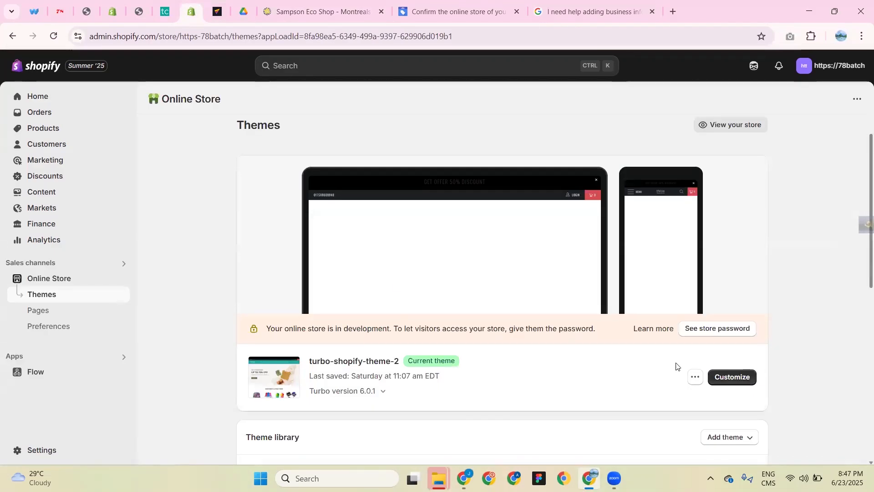
{"action": "scroll", "coordinate": [683, 364], "scroll_direction": "down", "scroll_amount": 3}
{"action": "left_click", "coordinate": [694, 269]}
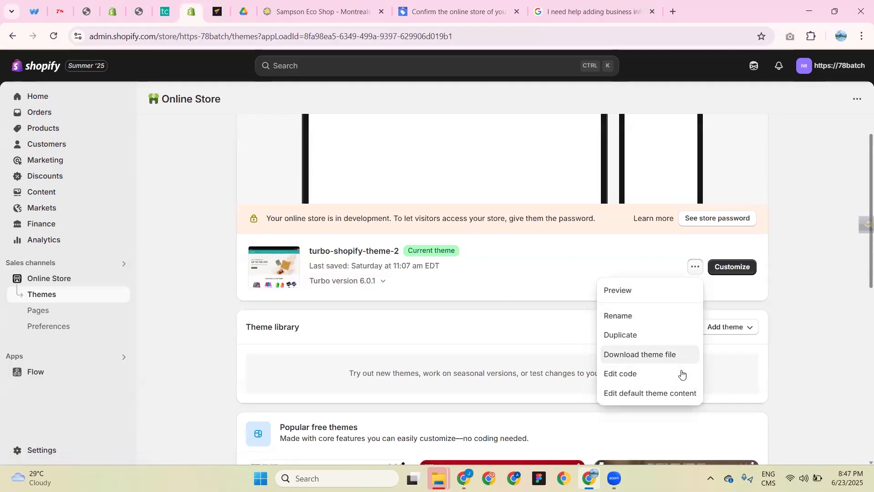
Step: Open the code editor for turbo-shopify-theme-2 and load layout/theme.liquid
{"action": "left_click", "coordinate": [629, 374]}
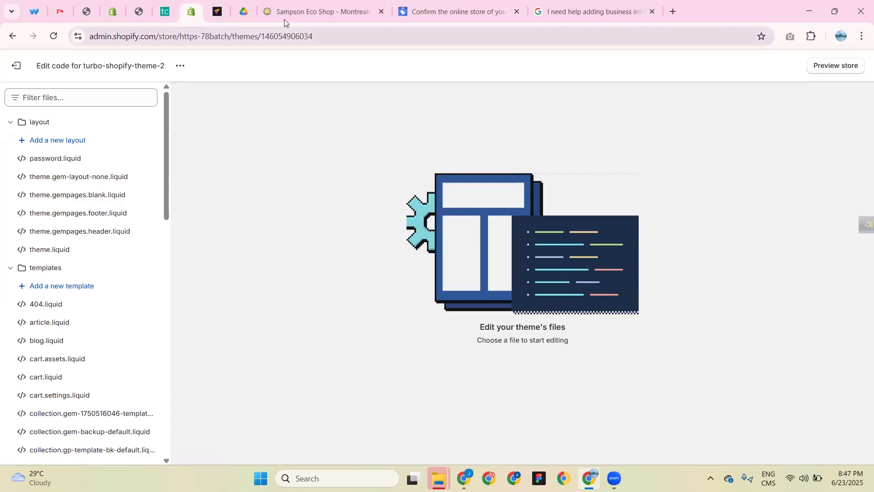
{"action": "left_click", "coordinate": [447, 7]}
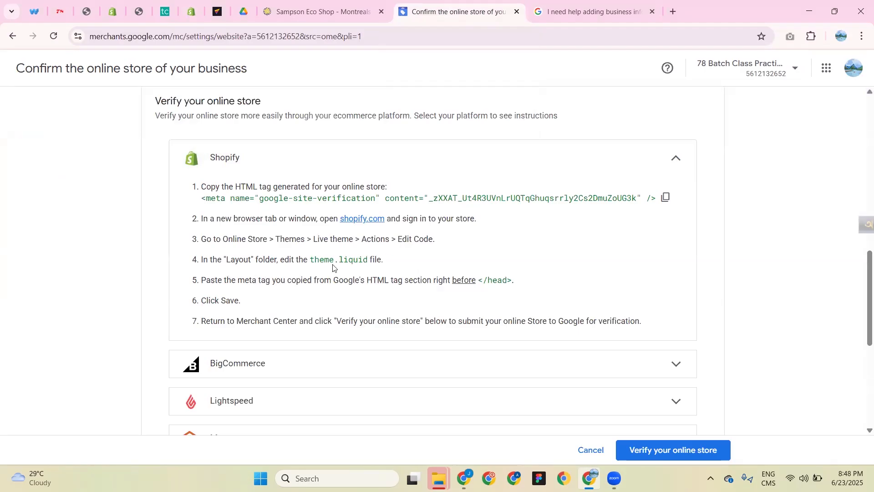
{"action": "left_click", "coordinate": [193, 14]}
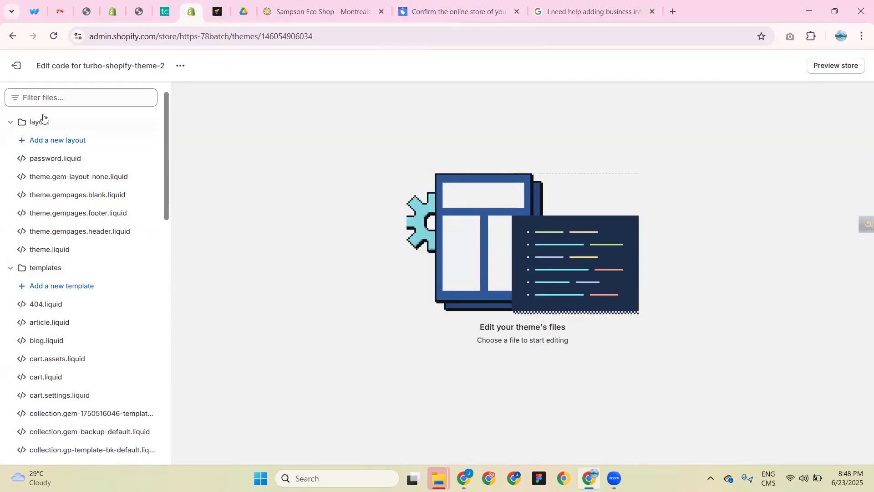
{"action": "left_click", "coordinate": [58, 251]}
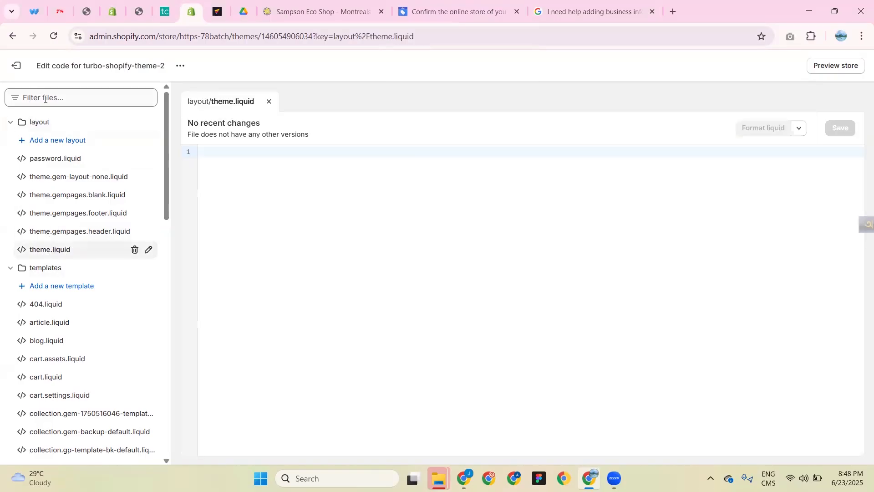
Step: Recheck Merchant Center's instruction to place the verification tag before </head>, then return to theme.liquid
{"action": "left_click", "coordinate": [43, 99]}
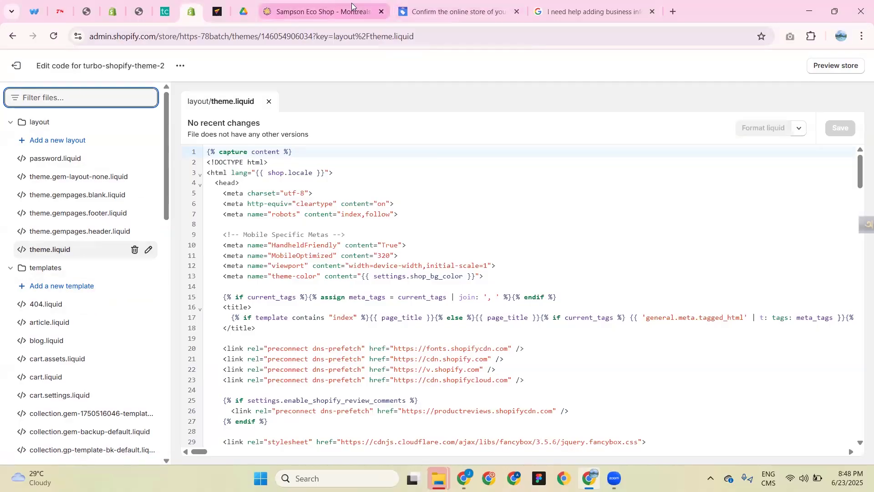
{"action": "left_click", "coordinate": [421, 10]}
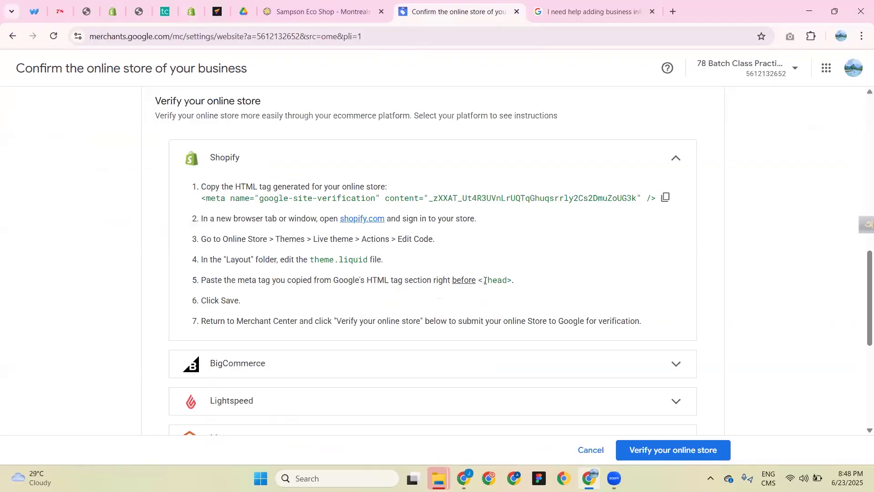
{"action": "mouse_move", "coordinate": [485, 280]}
{"action": "left_mouse_down"}
{"action": "mouse_move", "coordinate": [475, 280]}
{"action": "mouse_move", "coordinate": [484, 280]}
{"action": "left_mouse_up"}
{"action": "left_click", "coordinate": [192, 11]}
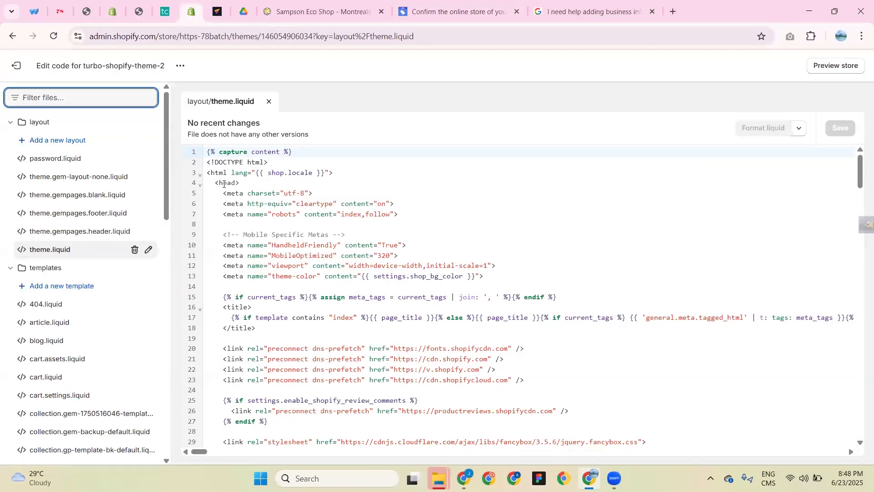
Step: Locate the opening <head> tag on line 4 and the closing </head> tag on line 81
{"action": "left_click", "coordinate": [225, 183]}
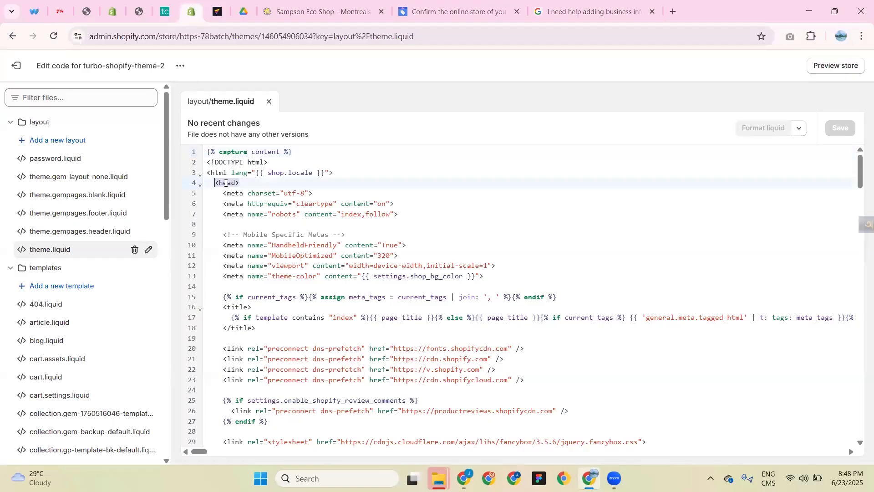
{"action": "scroll", "coordinate": [286, 282], "scroll_direction": "down", "scroll_amount": 3}
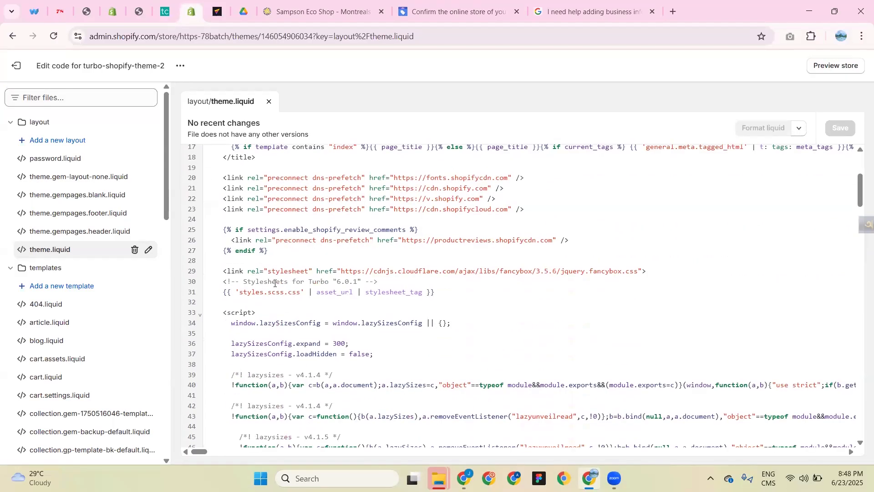
{"action": "scroll", "coordinate": [274, 283], "scroll_direction": "up", "scroll_amount": 1}
{"action": "scroll", "coordinate": [273, 282], "scroll_direction": "down", "scroll_amount": 10}
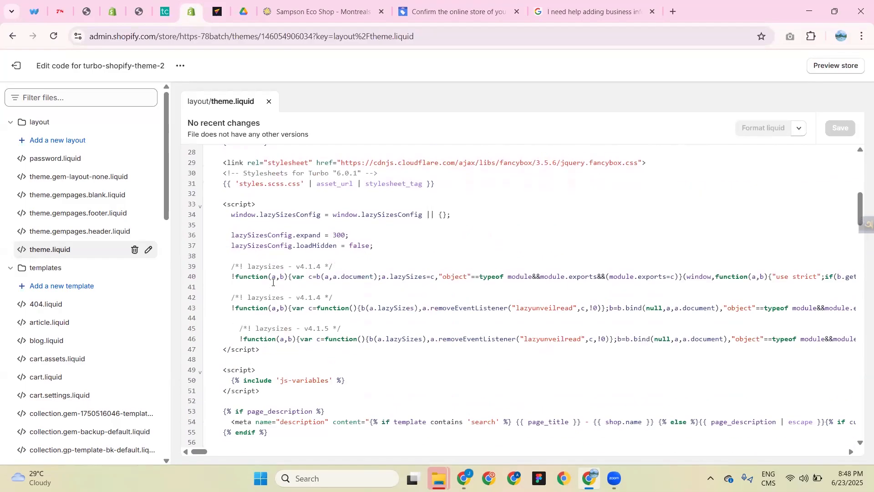
{"action": "scroll", "coordinate": [273, 282], "scroll_direction": "up", "scroll_amount": 5}
{"action": "scroll", "coordinate": [254, 291], "scroll_direction": "down", "scroll_amount": 5}
{"action": "left_click", "coordinate": [227, 300]}
{"action": "scroll", "coordinate": [227, 299], "scroll_direction": "down", "scroll_amount": 2}
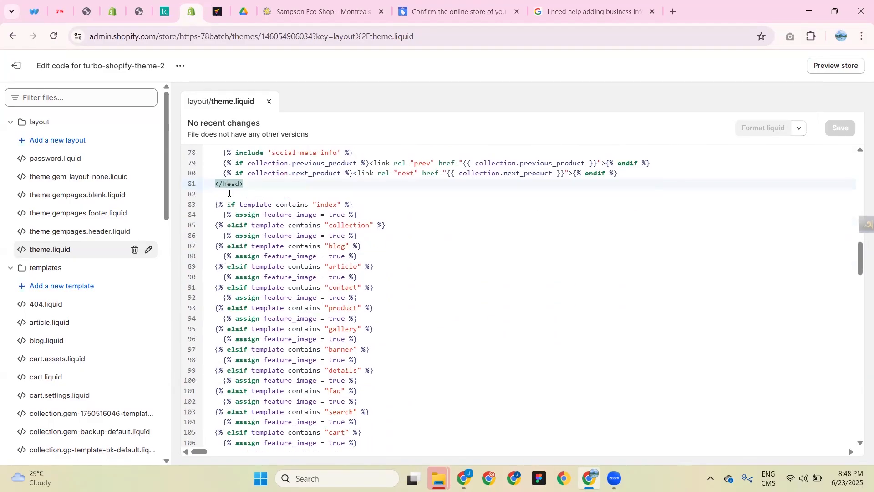
{"action": "scroll", "coordinate": [230, 255], "scroll_direction": "up", "scroll_amount": 3}
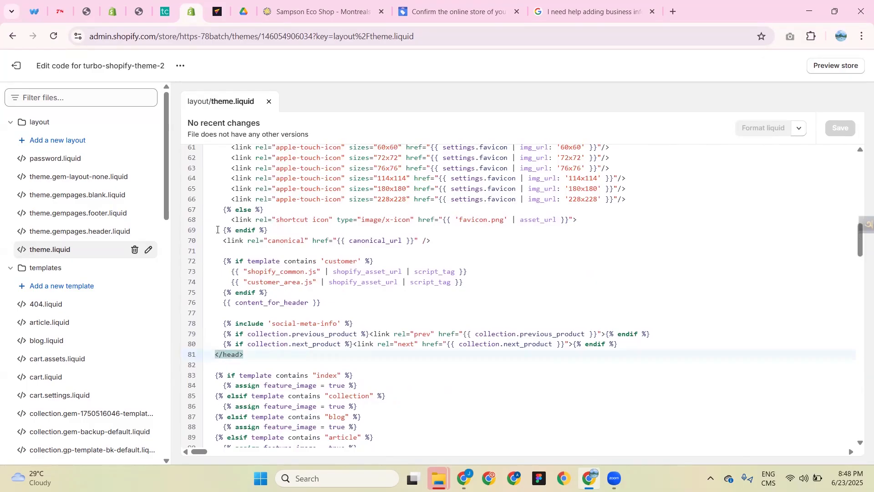
{"action": "scroll", "coordinate": [248, 275], "scroll_direction": "up", "scroll_amount": 10}
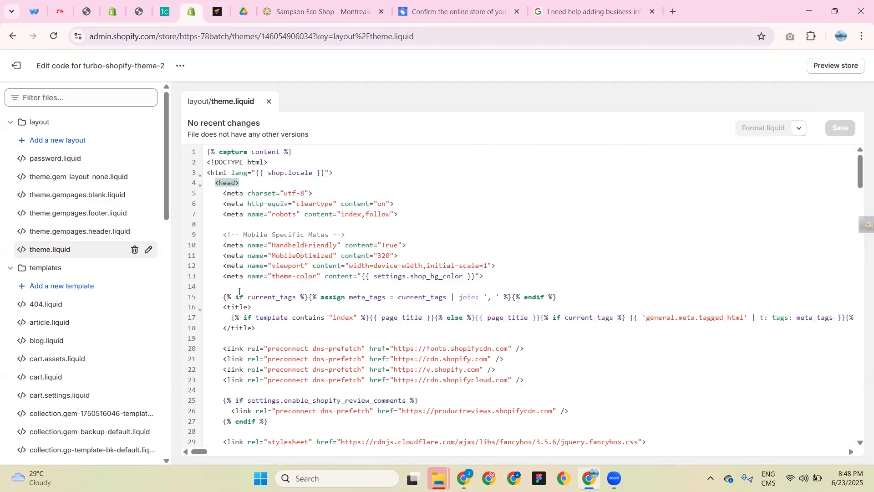
{"action": "scroll", "coordinate": [255, 351], "scroll_direction": "down", "scroll_amount": 15}
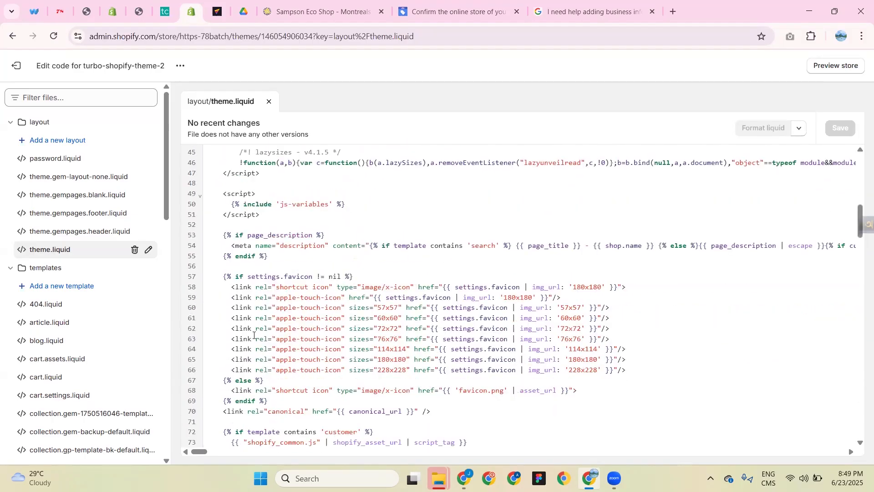
{"action": "scroll", "coordinate": [264, 282], "scroll_direction": "up", "scroll_amount": 15}
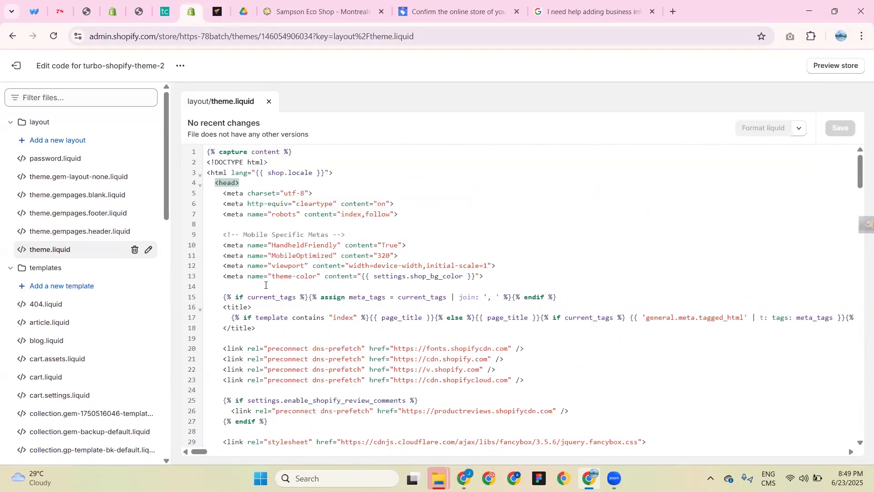
Step: Look through the head section for an insertion spot, settling on empty line 52
{"action": "left_click", "coordinate": [511, 280]}
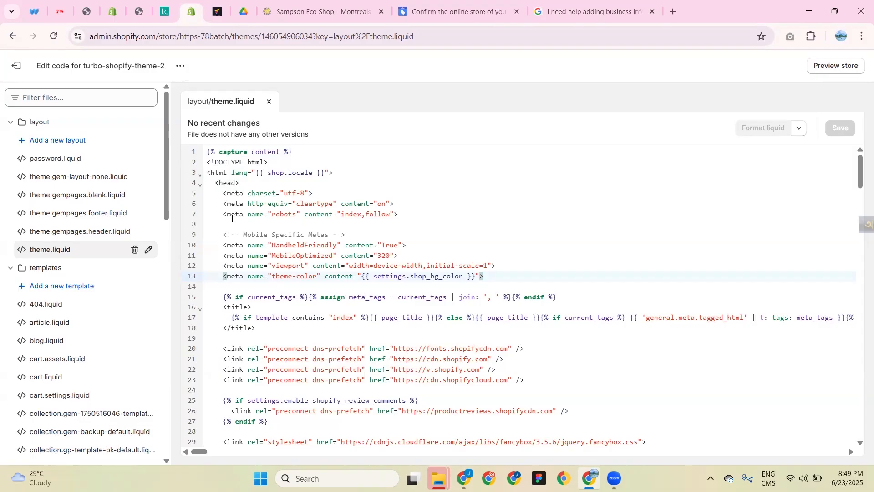
{"action": "left_click", "coordinate": [229, 215]}
{"action": "scroll", "coordinate": [300, 385], "scroll_direction": "down", "scroll_amount": 6}
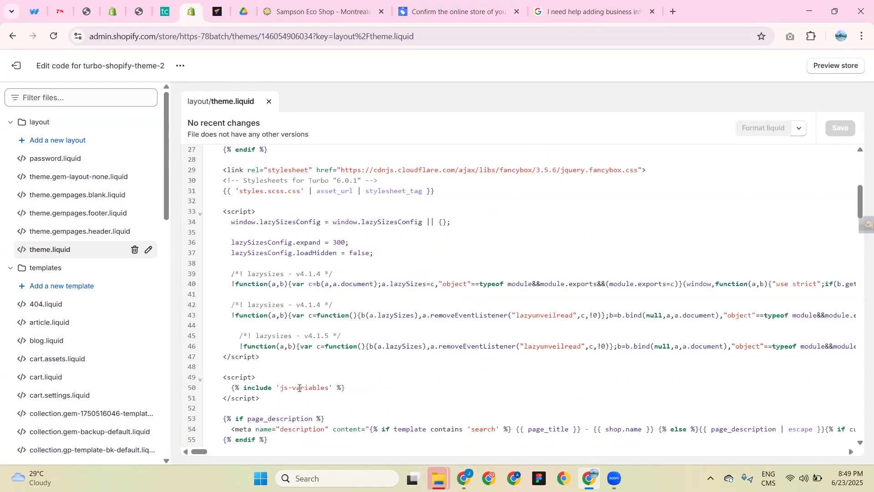
{"action": "scroll", "coordinate": [255, 242], "scroll_direction": "down", "scroll_amount": 5}
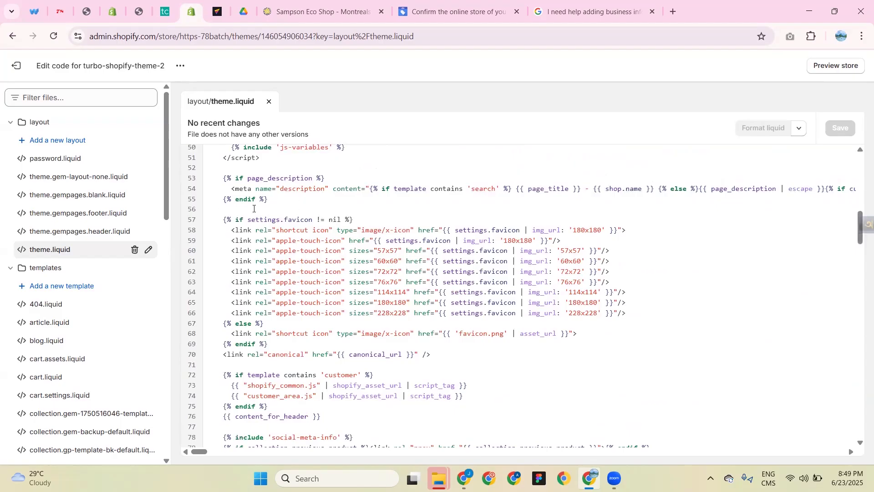
{"action": "left_click", "coordinate": [253, 208]}
{"action": "scroll", "coordinate": [256, 300], "scroll_direction": "up", "scroll_amount": 5}
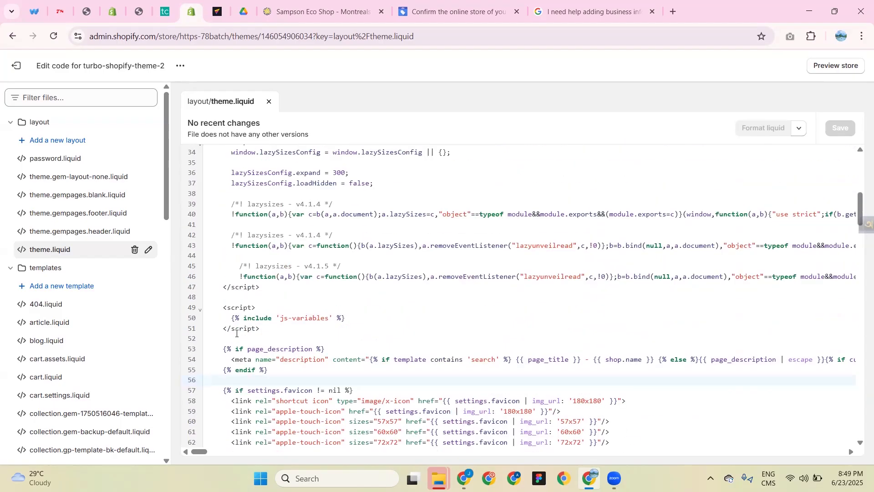
{"action": "left_click", "coordinate": [236, 338]}
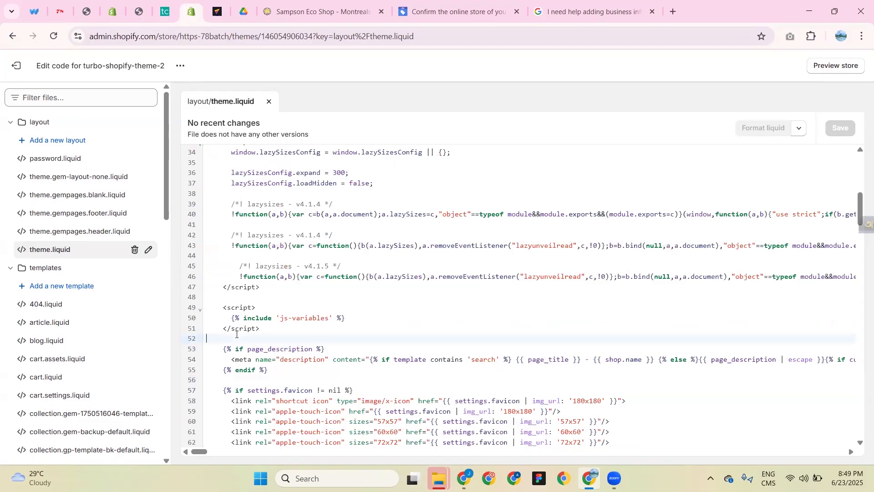
Step: Add several blank lines right after the opening <head> tag in theme.liquid
{"action": "key", "text": "Return"}
{"action": "key", "text": "Return"}
{"action": "key", "text": "Return"}
{"action": "key", "text": "Return"}
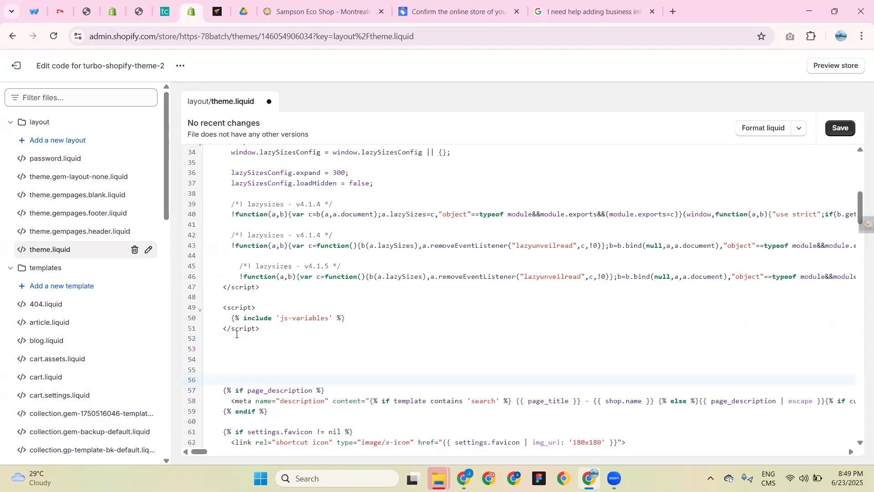
{"action": "scroll", "coordinate": [236, 334], "scroll_direction": "up", "scroll_amount": 8}
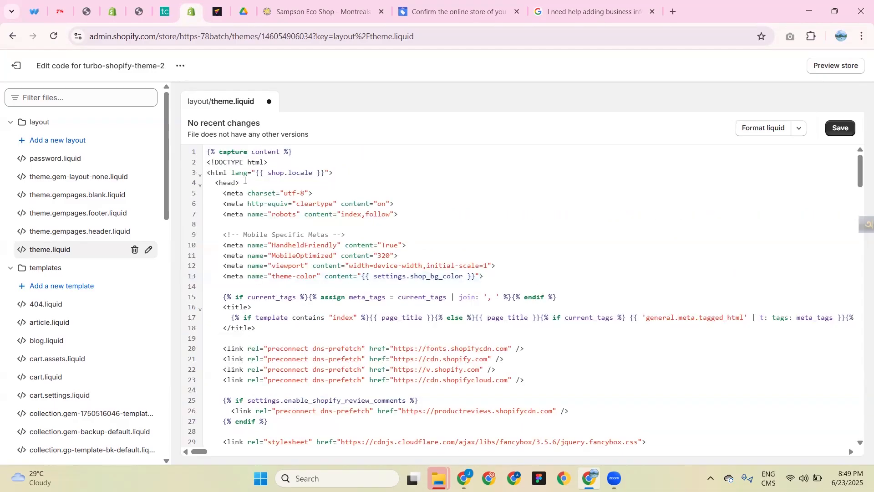
{"action": "left_click", "coordinate": [258, 187]}
{"action": "scroll", "coordinate": [271, 338], "scroll_direction": "down", "scroll_amount": 5}
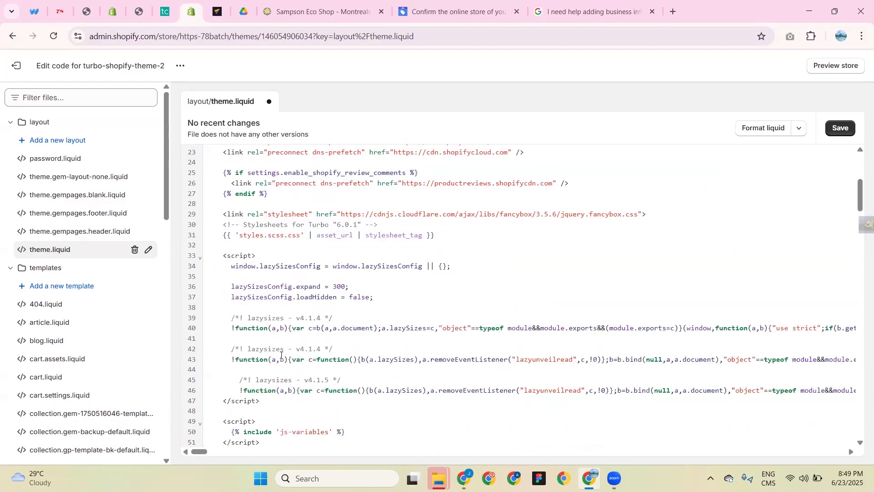
{"action": "scroll", "coordinate": [281, 355], "scroll_direction": "up", "scroll_amount": 5}
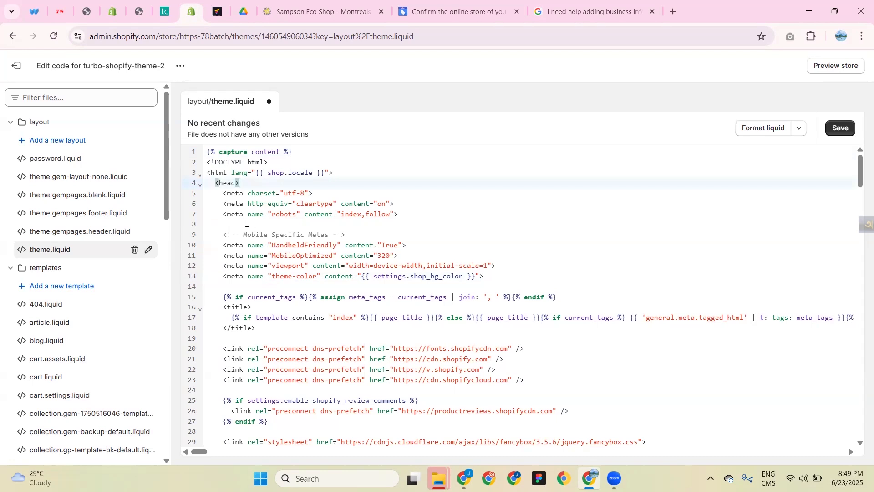
{"action": "key", "text": "Return"}
{"action": "key", "text": "Return"}
{"action": "key", "text": "Return"}
{"action": "key", "text": "Return"}
{"action": "key", "text": "Return"}
{"action": "key", "text": "Return"}
{"action": "key", "text": "Return"}
{"action": "key", "text": "Return"}
{"action": "key", "text": "Return"}
{"action": "key", "text": "Return"}
{"action": "key", "text": "Return"}
{"action": "key", "text": "Return"}
{"action": "key", "text": "Return"}
{"action": "key", "text": "Return"}
{"action": "key", "text": "Return"}
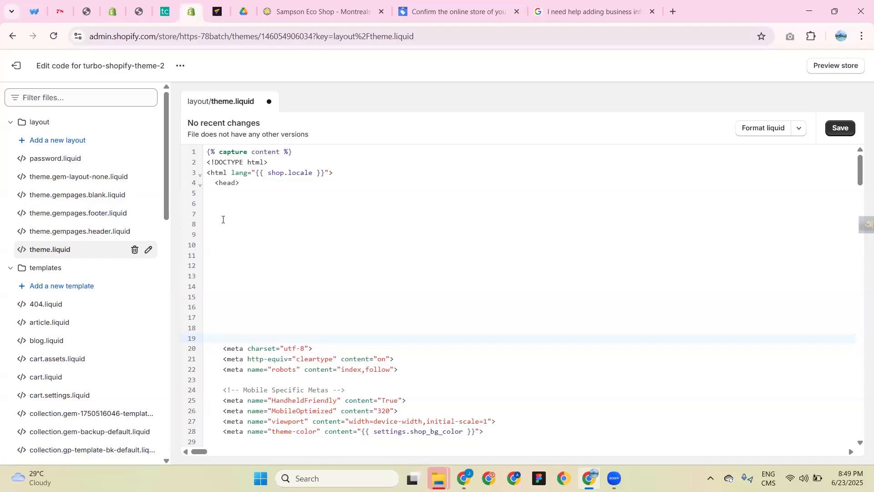
{"action": "key", "text": "Return"}
{"action": "key", "text": "Return"}
{"action": "key", "text": "Return"}
{"action": "left_click", "coordinate": [223, 224]}
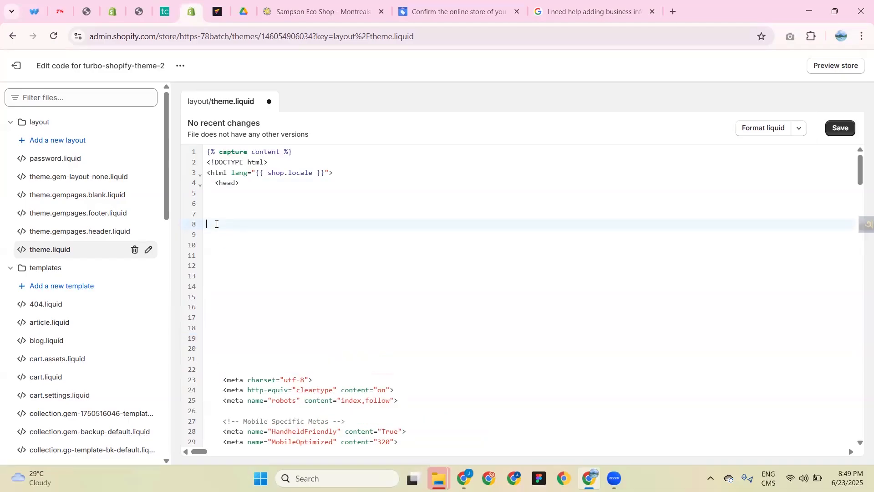
Step: Paste the google-site-verification meta tag on line 8 and delete the surplus blank lines
{"action": "right_click", "coordinate": [216, 223]}
{"action": "left_click", "coordinate": [245, 334]}
{"action": "left_click", "coordinate": [242, 345]}
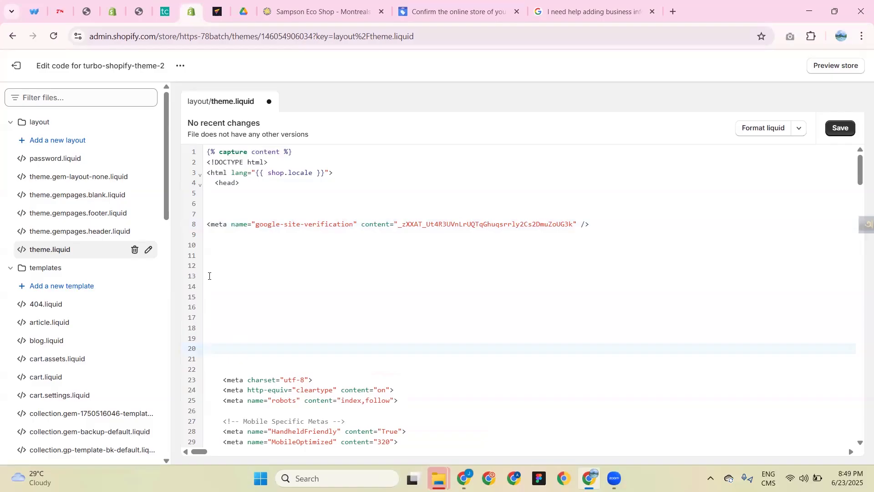
{"action": "key", "text": "BackSpace"}
{"action": "key", "text": "BackSpace"}
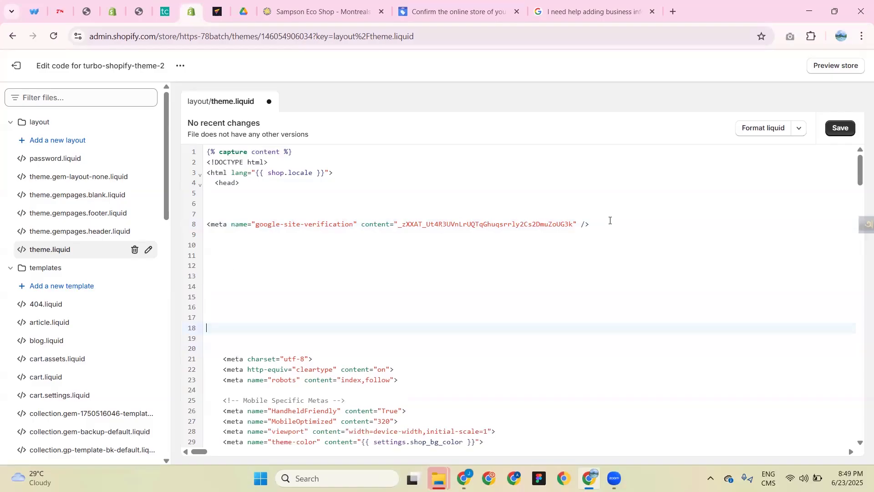
{"action": "key", "text": "BackSpace"}
{"action": "key", "text": "BackSpace"}
{"action": "key", "text": "BackSpace"}
{"action": "key", "text": "BackSpace"}
{"action": "key", "text": "BackSpace"}
{"action": "key", "text": "BackSpace"}
{"action": "key", "text": "BackSpace"}
{"action": "key", "text": "BackSpace"}
{"action": "left_click", "coordinate": [692, 222]}
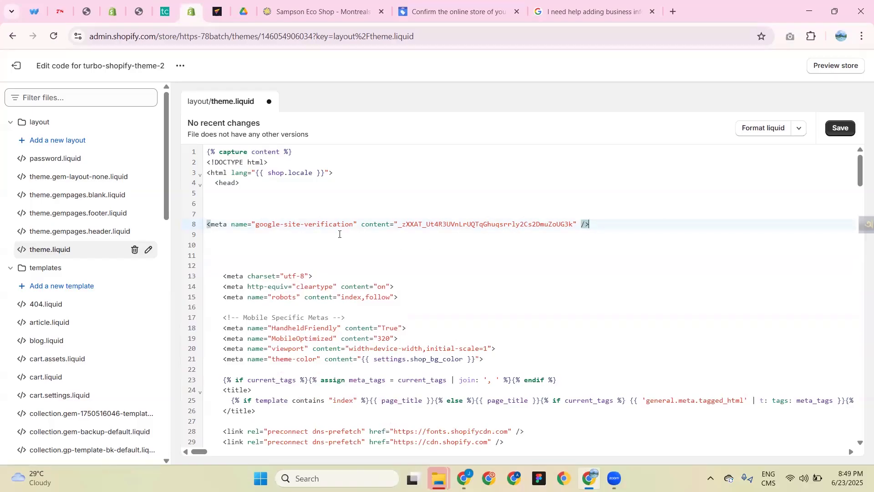
Step: Check the Merchant Center instructions, save theme.liquid, and go back to Merchant Center
{"action": "left_click", "coordinate": [418, 14]}
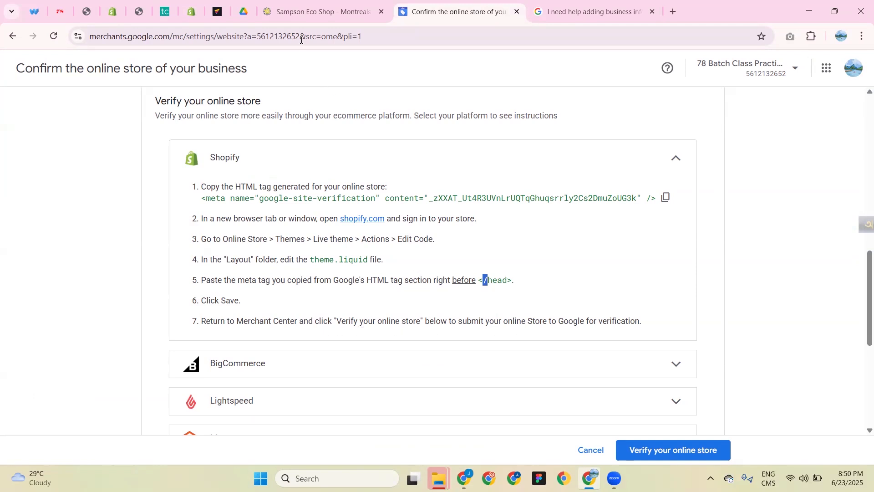
{"action": "left_click", "coordinate": [194, 15]}
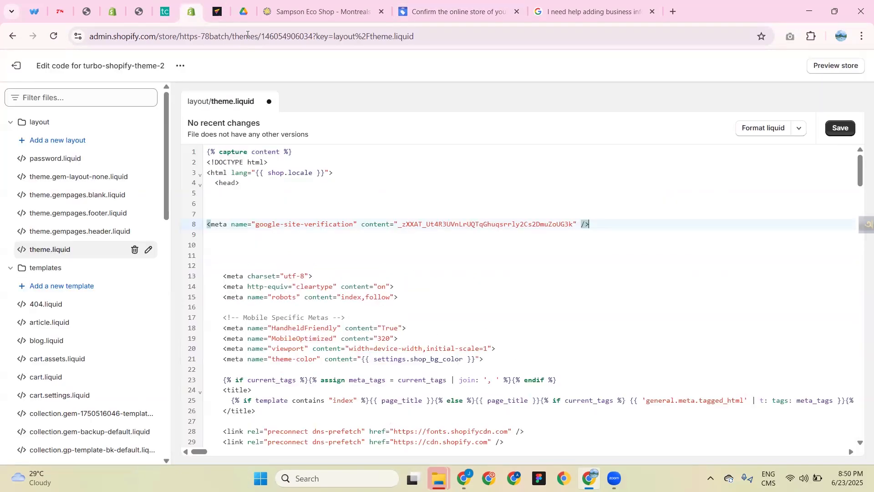
{"action": "left_click", "coordinate": [837, 129]}
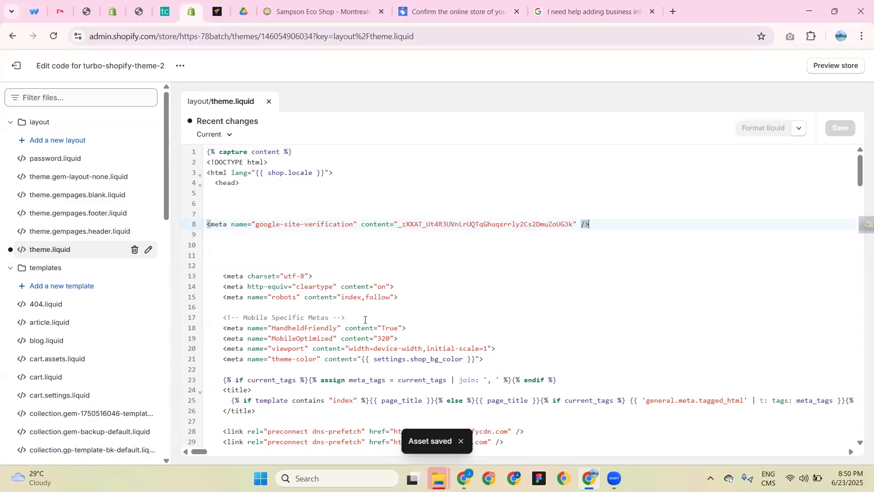
{"action": "left_click", "coordinate": [455, 12]}
Step: Submit the store for verification, get the unable-to-connect error, collapse the Shopify panel, and return to Shopify
{"action": "scroll", "coordinate": [292, 278], "scroll_direction": "down", "scroll_amount": 1}
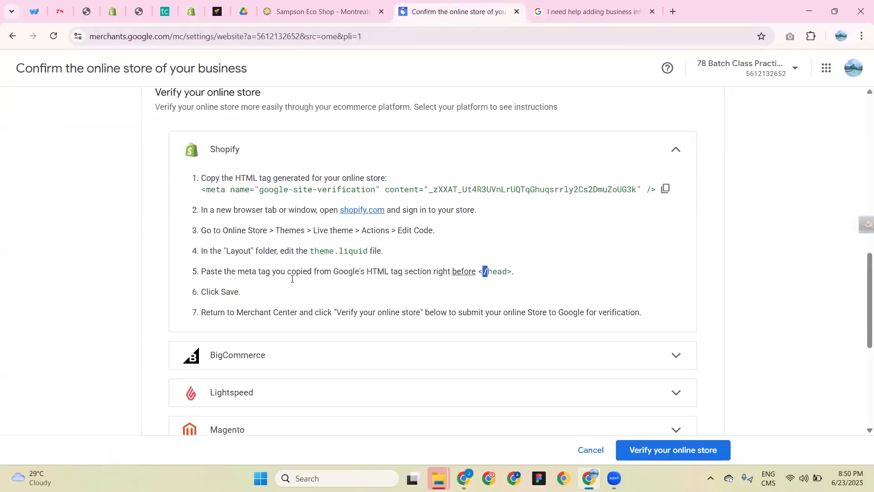
{"action": "scroll", "coordinate": [292, 279], "scroll_direction": "down", "scroll_amount": 5}
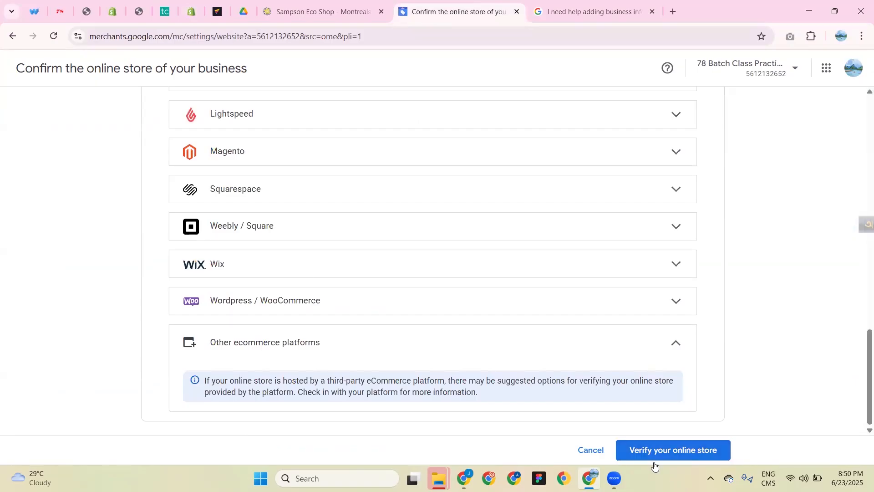
{"action": "left_click", "coordinate": [703, 450]}
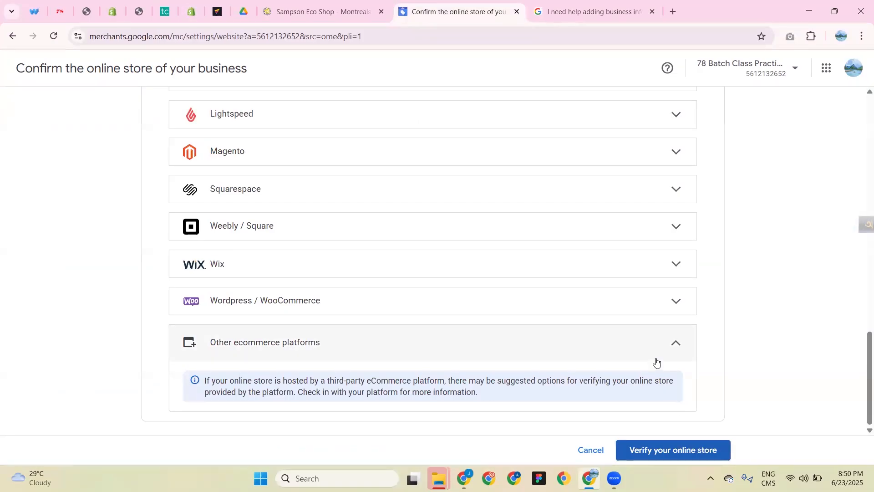
{"action": "scroll", "coordinate": [657, 362], "scroll_direction": "up", "scroll_amount": 15}
{"action": "scroll", "coordinate": [657, 362], "scroll_direction": "down", "scroll_amount": 6}
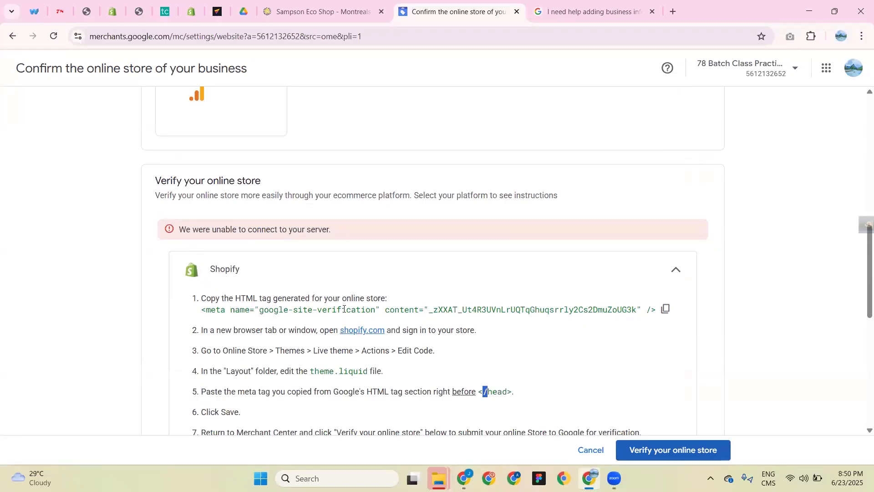
{"action": "left_click", "coordinate": [680, 272]}
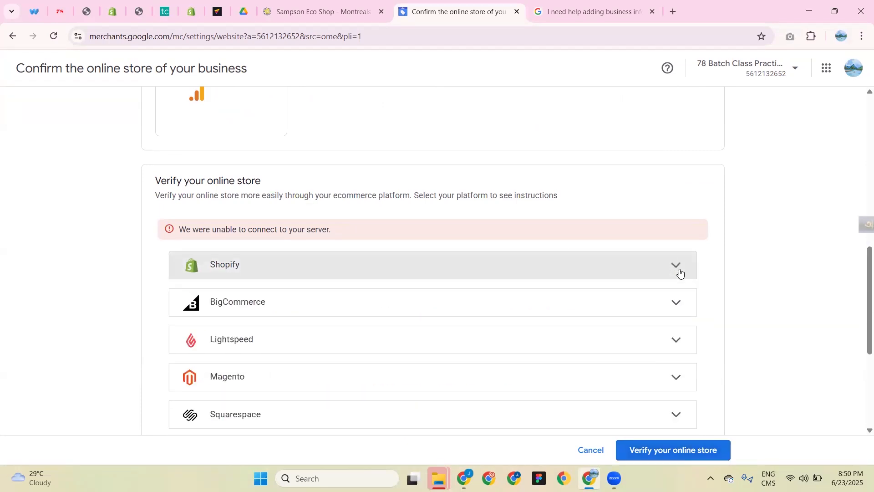
{"action": "left_click", "coordinate": [198, 15]}
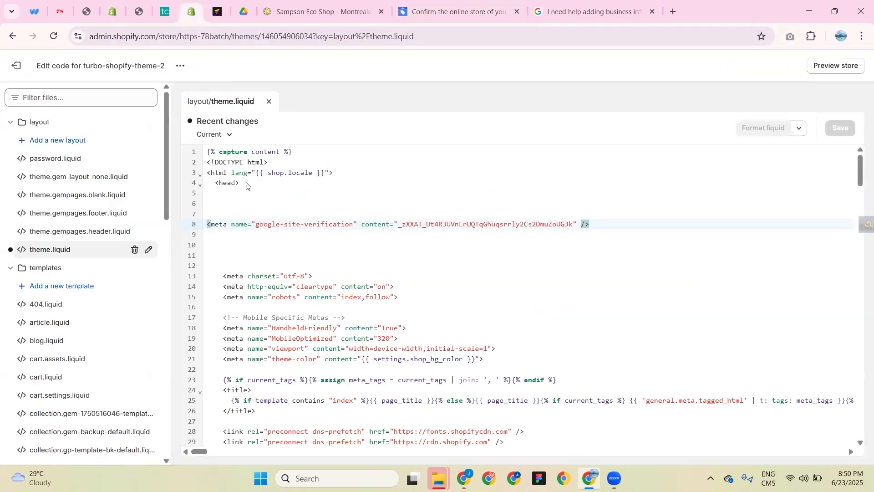
Step: Reload the theme code editor to confirm the line-8 tag, then retry verification in Merchant Center
{"action": "left_click", "coordinate": [253, 255]}
{"action": "left_click", "coordinate": [54, 37]}
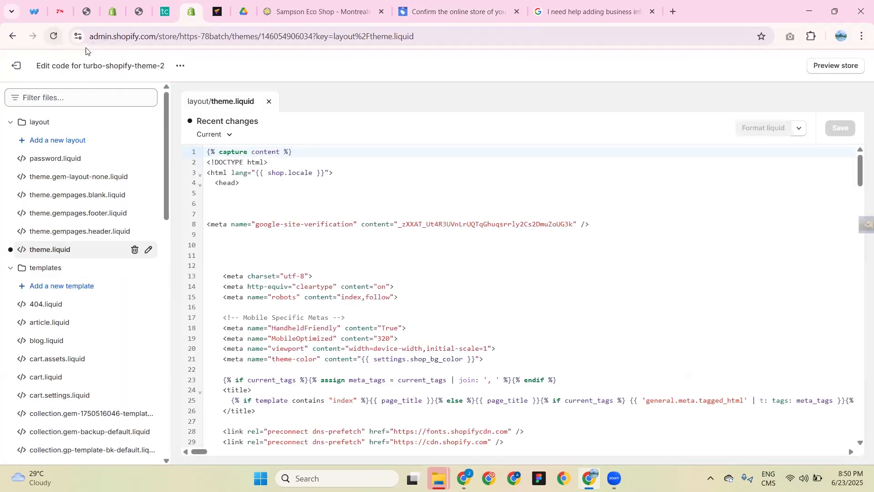
{"action": "left_click", "coordinate": [412, 2]}
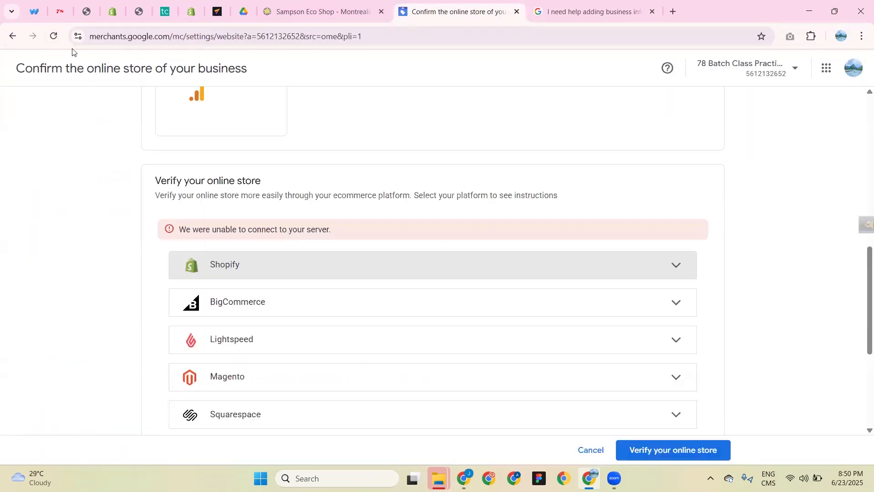
{"action": "scroll", "coordinate": [560, 332], "scroll_direction": "down", "scroll_amount": 5}
{"action": "left_click", "coordinate": [659, 443]}
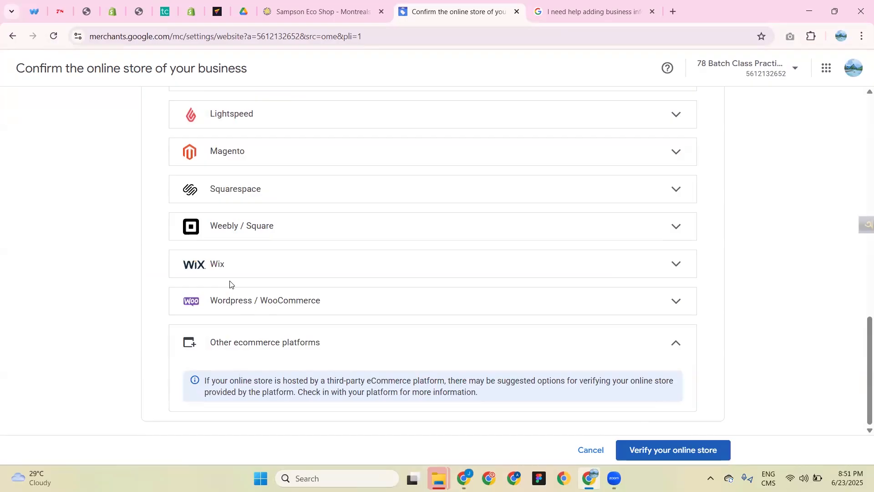
{"action": "scroll", "coordinate": [230, 285], "scroll_direction": "up", "scroll_amount": 13}
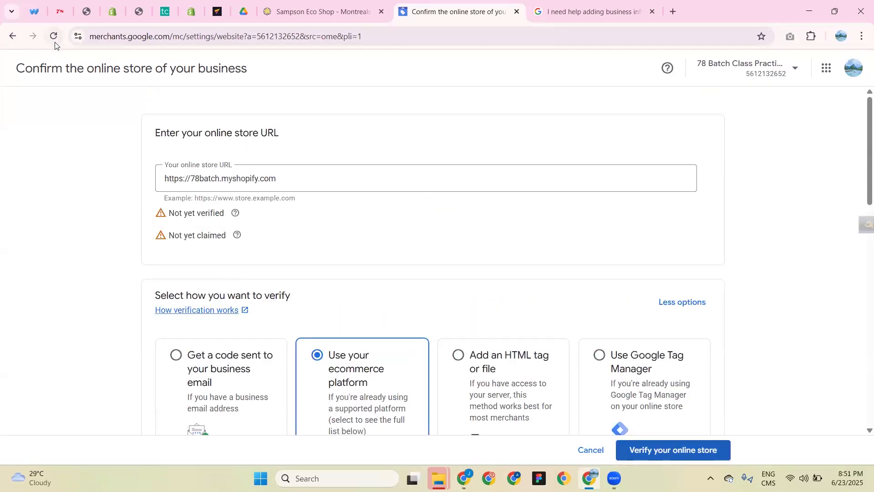
Step: Reload, choose 'Use your ecommerce platform', expand Shopify, and verify again, hitting the same connection error
{"action": "left_click", "coordinate": [54, 42]}
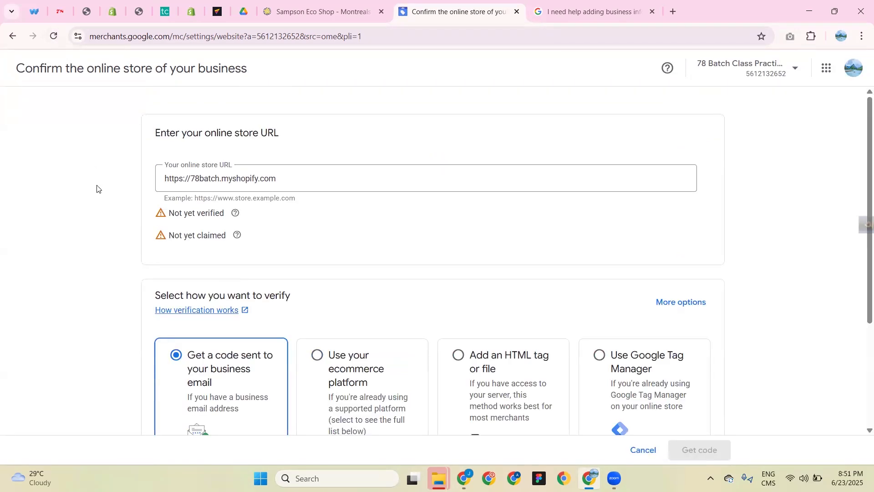
{"action": "scroll", "coordinate": [97, 188], "scroll_direction": "down", "scroll_amount": 3}
{"action": "scroll", "coordinate": [112, 153], "scroll_direction": "up", "scroll_amount": 1}
{"action": "left_click", "coordinate": [391, 332]}
{"action": "scroll", "coordinate": [588, 395], "scroll_direction": "down", "scroll_amount": 3}
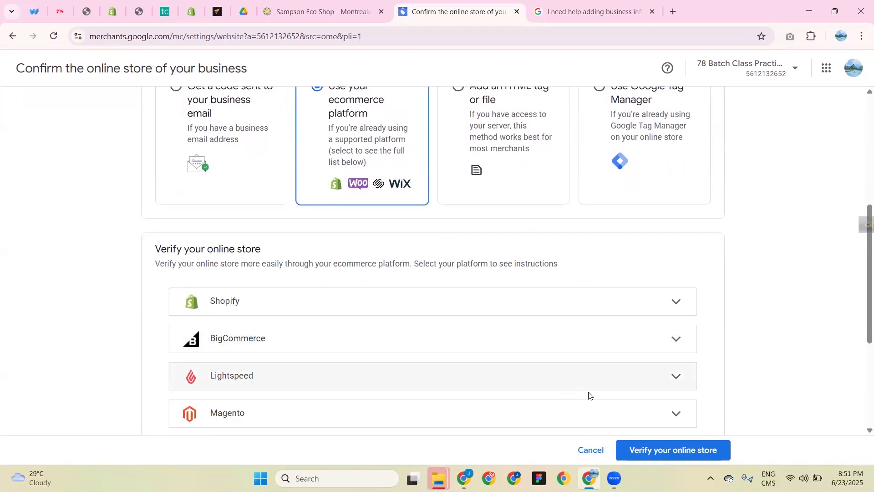
{"action": "left_click", "coordinate": [545, 308]}
{"action": "scroll", "coordinate": [684, 438], "scroll_direction": "down", "scroll_amount": 5}
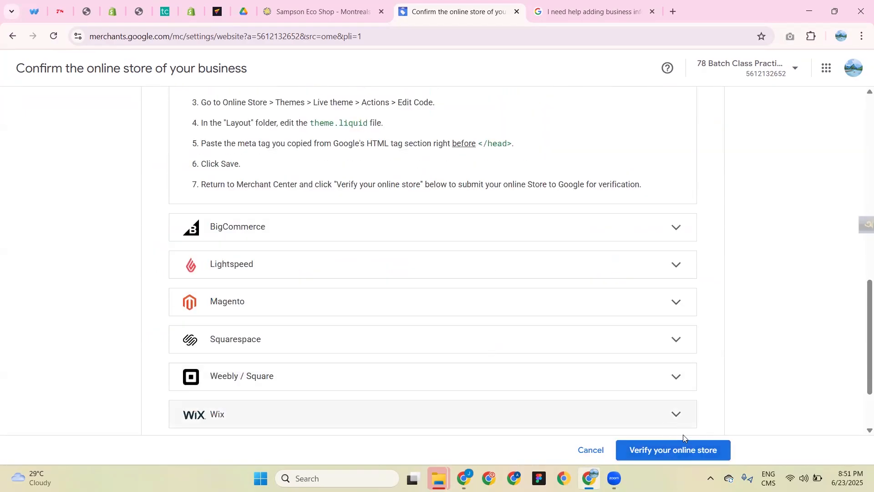
{"action": "left_click", "coordinate": [681, 449]}
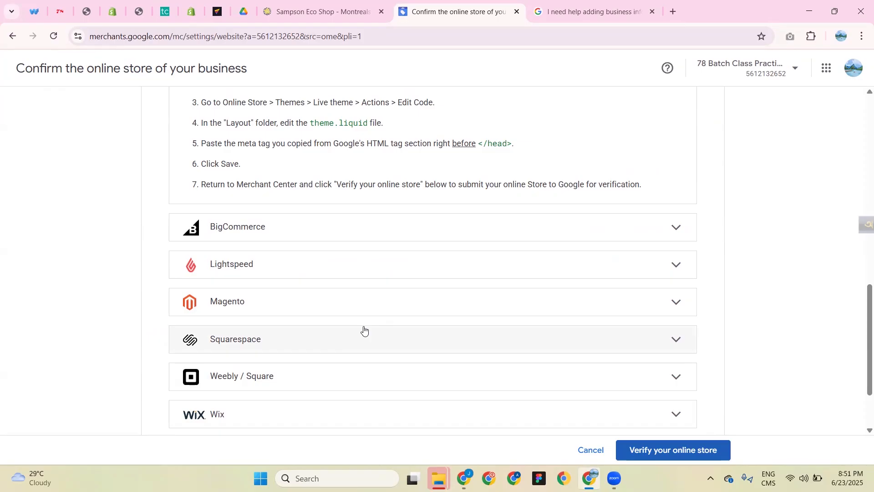
{"action": "scroll", "coordinate": [133, 214], "scroll_direction": "up", "scroll_amount": 5}
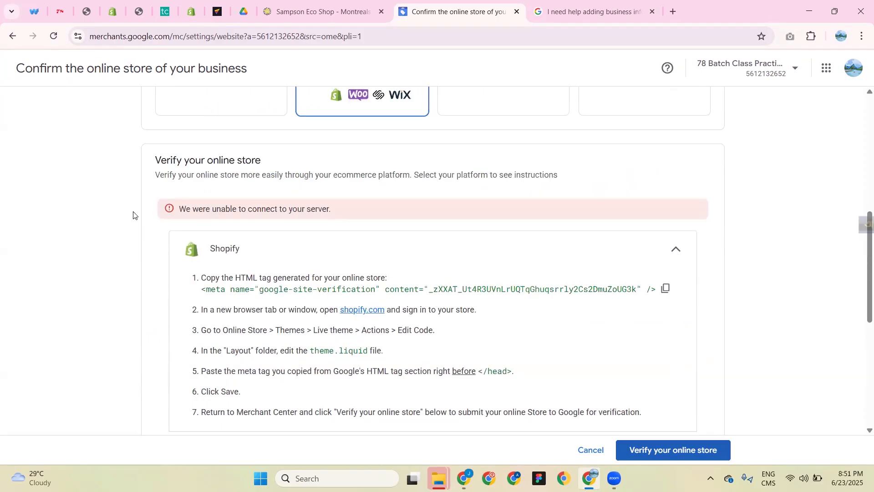
{"action": "scroll", "coordinate": [134, 214], "scroll_direction": "down", "scroll_amount": 6}
Step: Expand the Wordpress / WooCommerce verification steps and copy the site verification meta tag
{"action": "scroll", "coordinate": [133, 215], "scroll_direction": "down", "scroll_amount": 1}
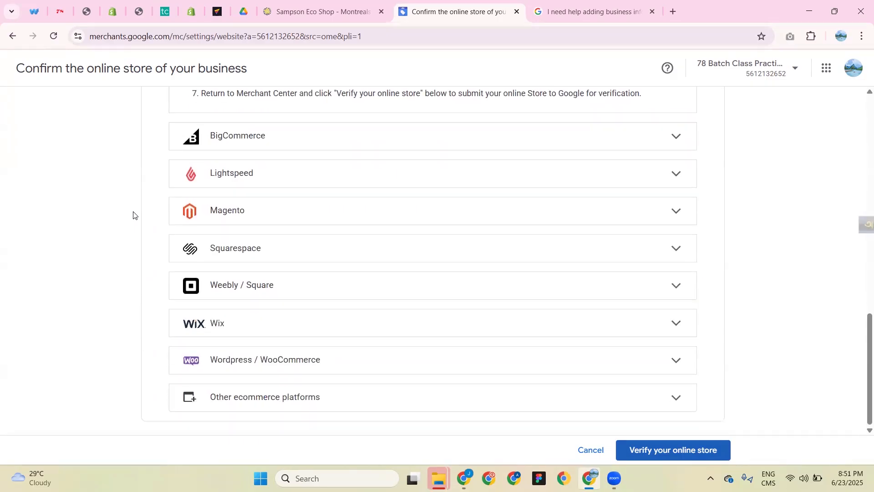
{"action": "left_click", "coordinate": [240, 365]}
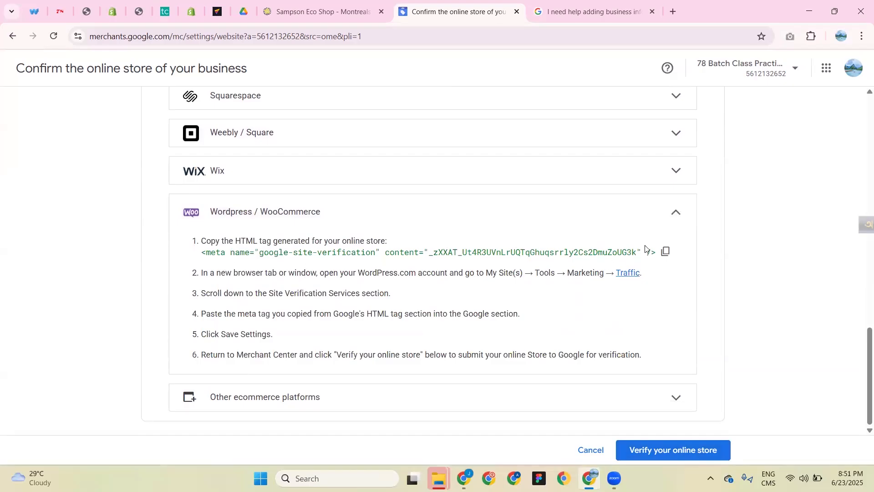
{"action": "left_click", "coordinate": [665, 258]}
Step: Log in to the WordPress site and get back to its admin page
{"action": "left_click", "coordinate": [52, 8]}
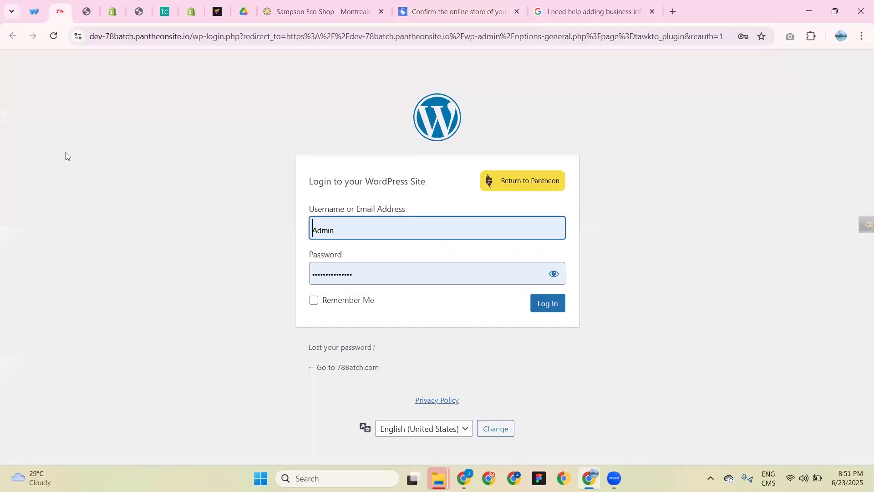
{"action": "left_click", "coordinate": [556, 302]}
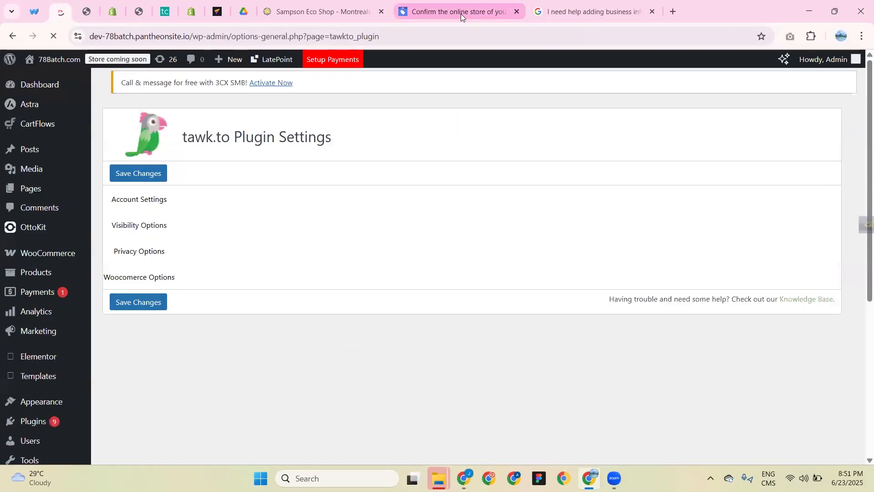
{"action": "left_click", "coordinate": [460, 14]}
{"action": "scroll", "coordinate": [390, 353], "scroll_direction": "up", "scroll_amount": 10}
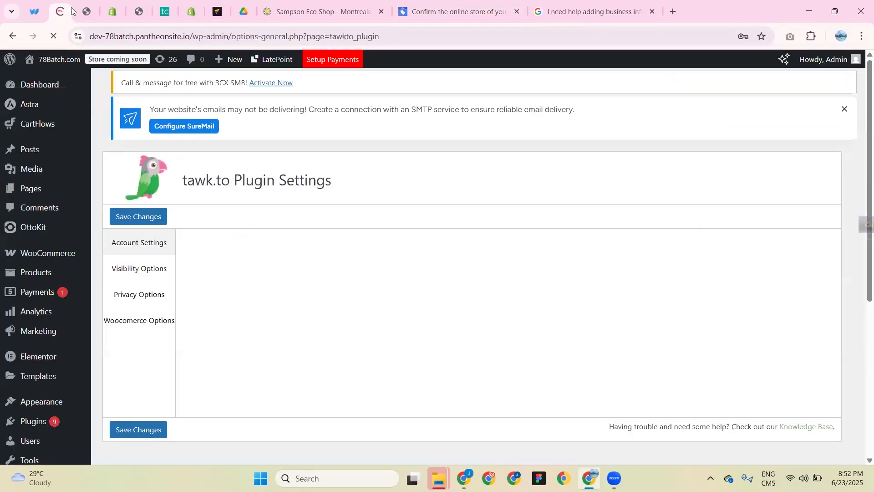
{"action": "left_click", "coordinate": [61, 11]}
{"action": "left_click", "coordinate": [77, 11]}
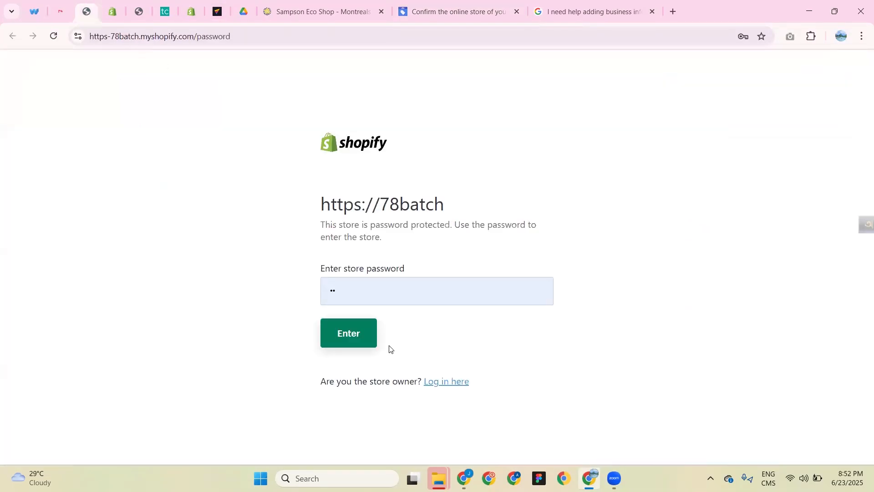
{"action": "left_click", "coordinate": [64, 12]}
Step: Copy the dev-78batch.pantheonsite.io domain from the WordPress address bar
{"action": "left_click", "coordinate": [129, 36]}
{"action": "double_click", "coordinate": [142, 36]}
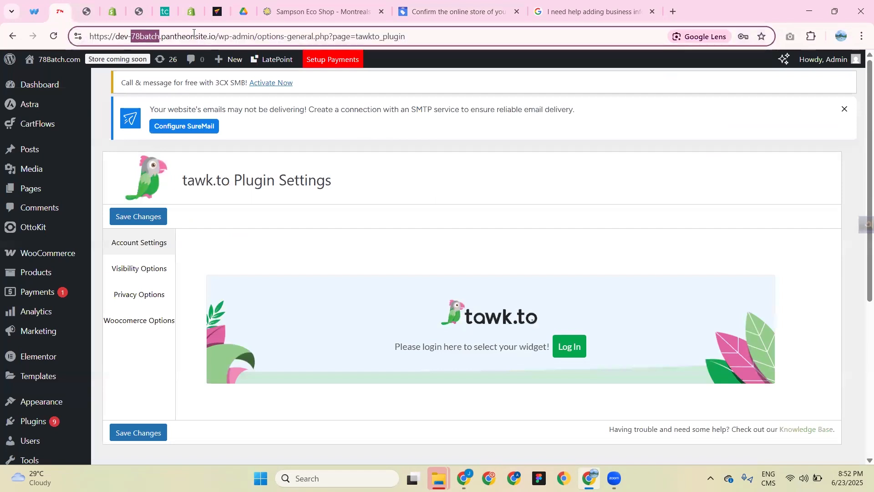
{"action": "left_click_drag", "start_coordinate": [212, 34], "coordinate": [134, 40]}
{"action": "right_click", "coordinate": [134, 40]}
{"action": "left_click", "coordinate": [165, 144]}
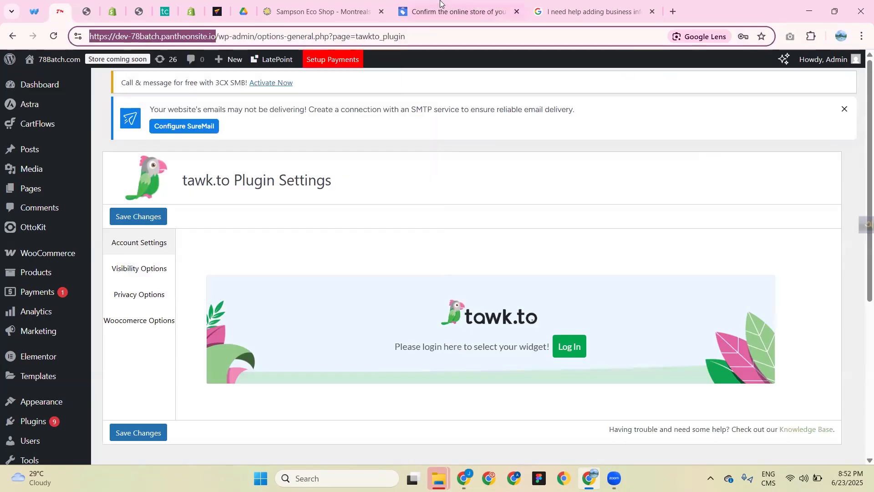
Step: Replace Merchant Center's 'Your online store URL' with the copied domain and save
{"action": "left_click", "coordinate": [488, 2]}
{"action": "left_click", "coordinate": [587, 11]}
{"action": "left_click", "coordinate": [455, 11]}
{"action": "left_click", "coordinate": [220, 178]}
{"action": "triple_click", "coordinate": [220, 177]}
{"action": "right_click", "coordinate": [223, 172]}
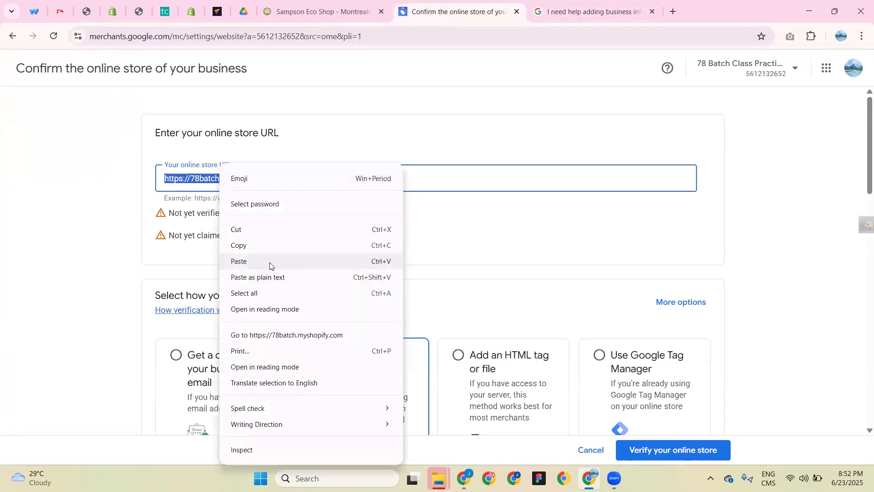
{"action": "left_click", "coordinate": [269, 261]}
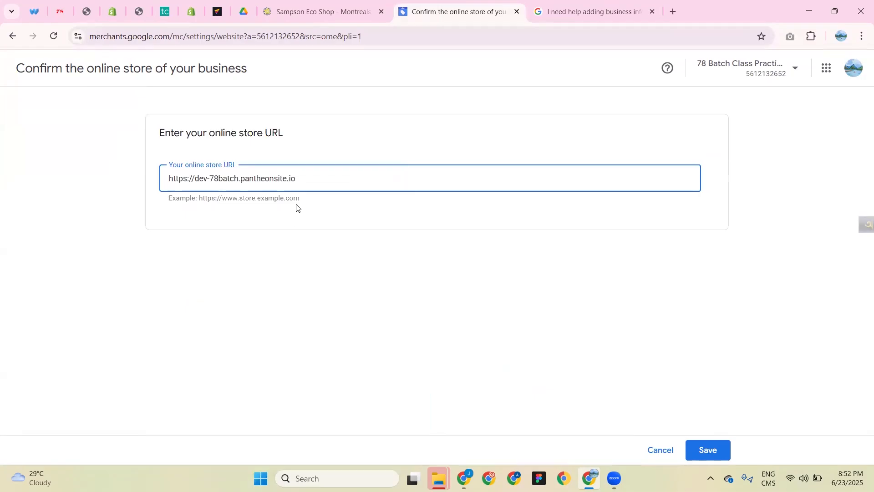
{"action": "left_click", "coordinate": [706, 453]}
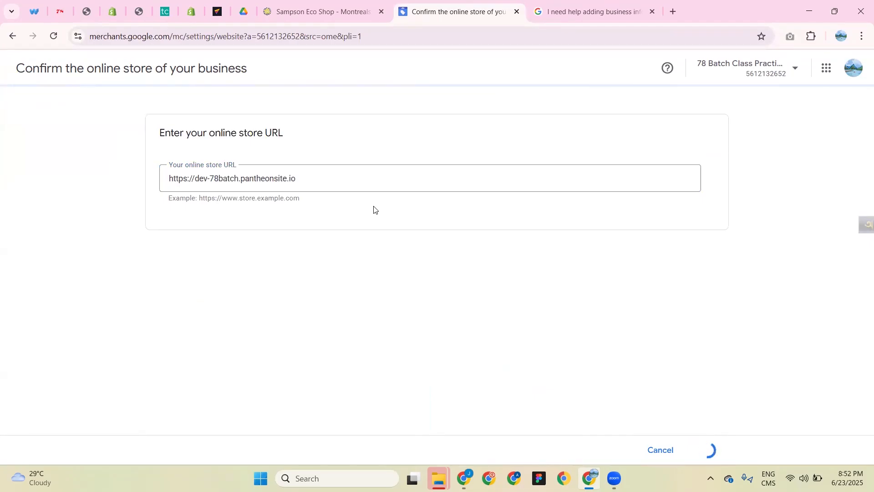
Step: Choose 'Use your ecommerce platform', expand Wordpress / WooCommerce, and copy the new verification meta tag
{"action": "scroll", "coordinate": [370, 205], "scroll_direction": "down", "scroll_amount": 3}
{"action": "scroll", "coordinate": [371, 207], "scroll_direction": "up", "scroll_amount": 2}
{"action": "scroll", "coordinate": [371, 206], "scroll_direction": "down", "scroll_amount": 2}
{"action": "left_click", "coordinate": [372, 229]}
{"action": "scroll", "coordinate": [371, 230], "scroll_direction": "down", "scroll_amount": 5}
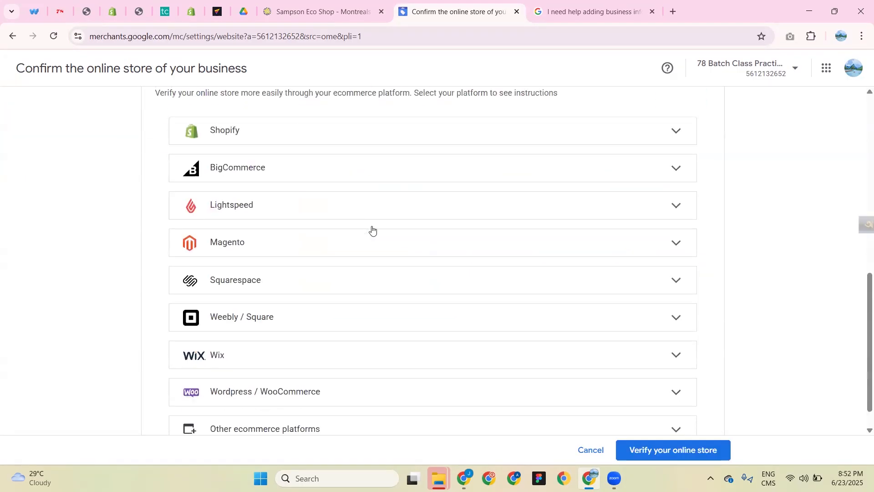
{"action": "scroll", "coordinate": [266, 314], "scroll_direction": "down", "scroll_amount": 1}
{"action": "left_click", "coordinate": [254, 359]}
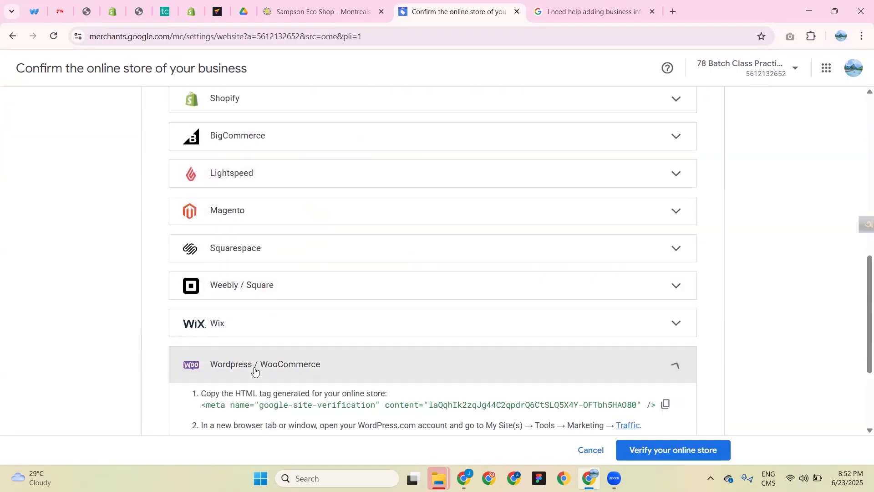
{"action": "scroll", "coordinate": [255, 371], "scroll_direction": "down", "scroll_amount": 3}
{"action": "left_click", "coordinate": [666, 251]}
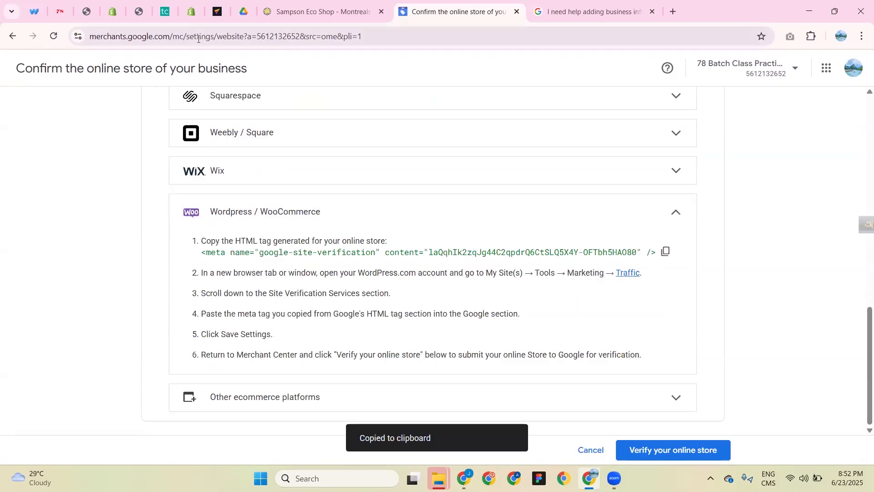
Step: Open the Theme File Editor from the WordPress admin menu
{"action": "left_click", "coordinate": [64, 12]}
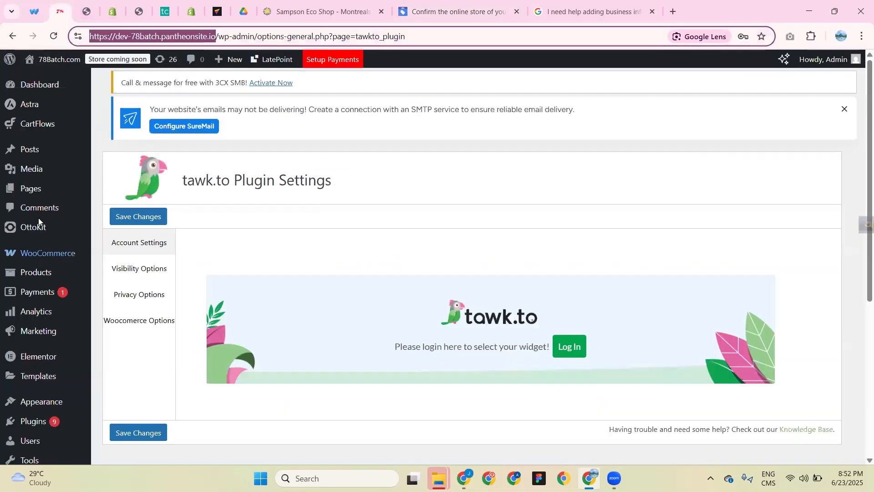
{"action": "scroll", "coordinate": [41, 227], "scroll_direction": "down", "scroll_amount": 6}
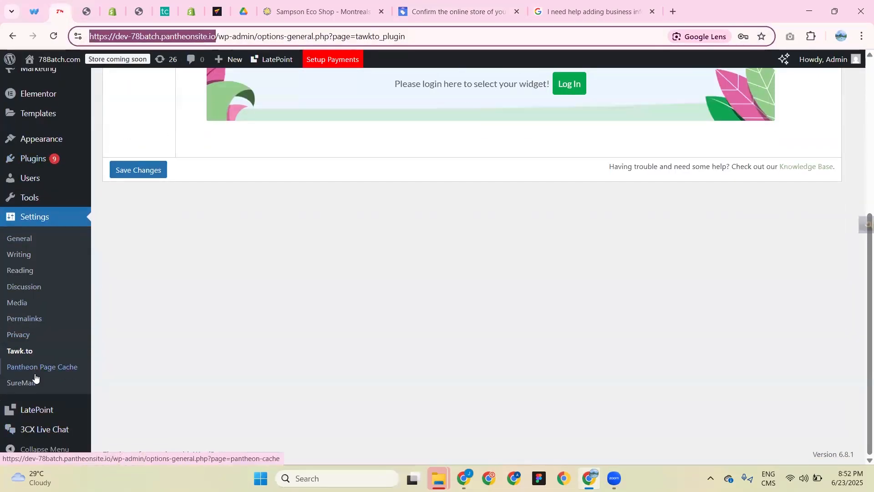
{"action": "left_click", "coordinate": [28, 197]}
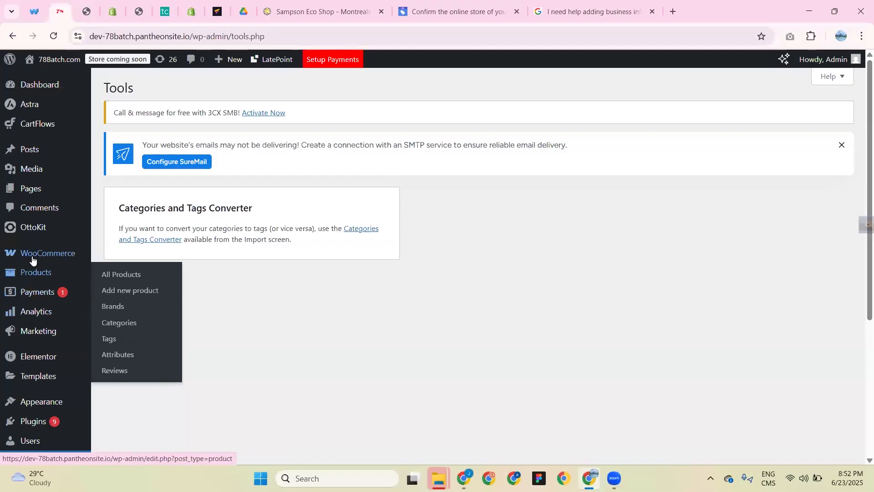
{"action": "scroll", "coordinate": [32, 314], "scroll_direction": "down", "scroll_amount": 2}
{"action": "mouse_move", "coordinate": [32, 291]}
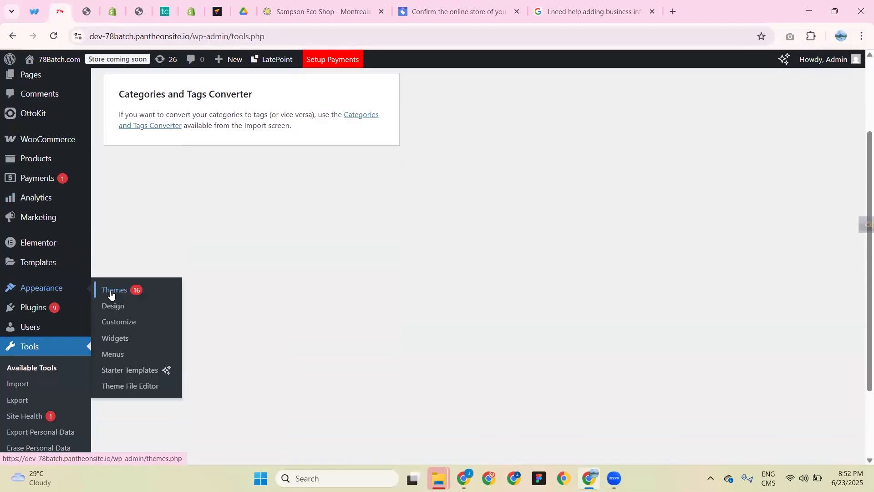
{"action": "left_click", "coordinate": [130, 388]}
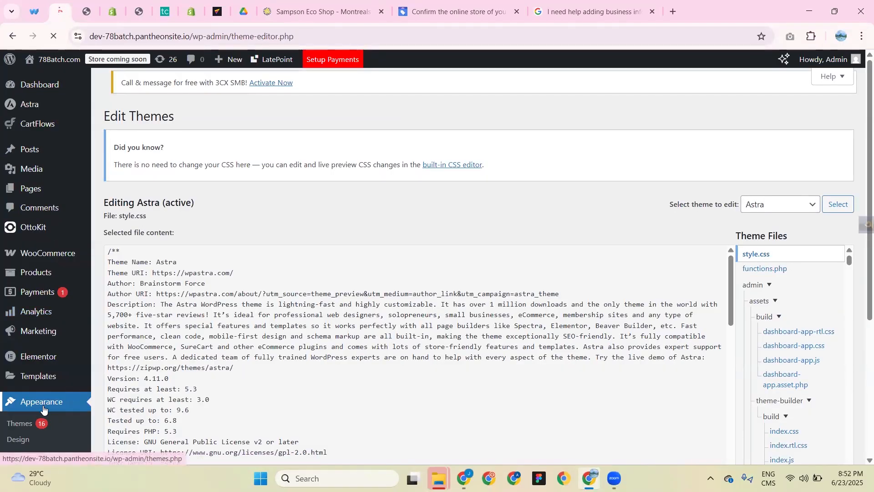
Step: Open the Astra theme's header.php and find its <head> tag
{"action": "scroll", "coordinate": [39, 384], "scroll_direction": "down", "scroll_amount": 3}
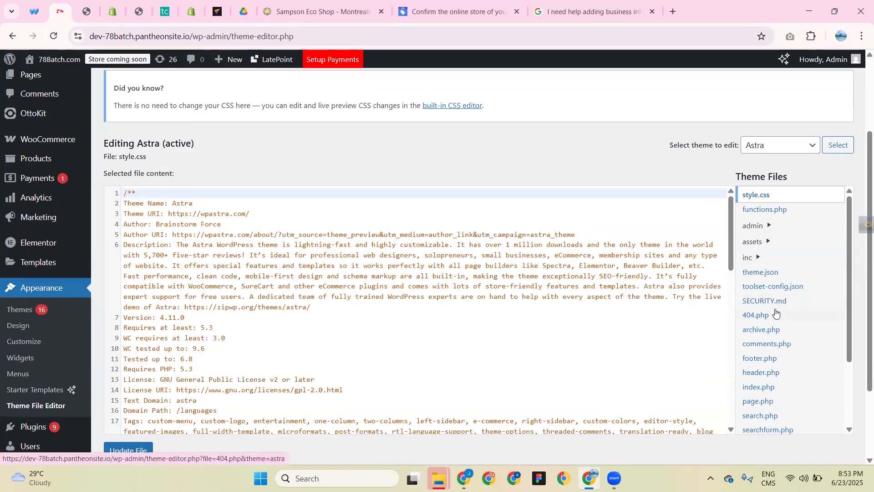
{"action": "left_click", "coordinate": [772, 378]}
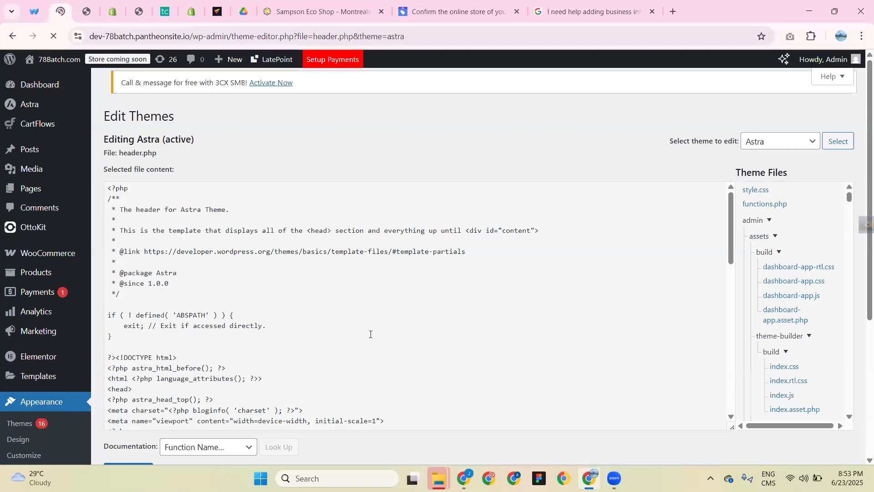
{"action": "scroll", "coordinate": [236, 290], "scroll_direction": "down", "scroll_amount": 4}
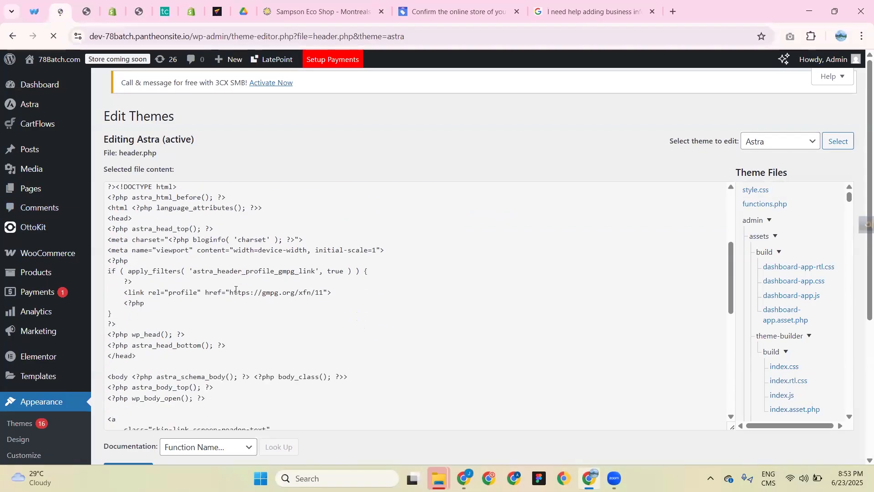
{"action": "scroll", "coordinate": [236, 290], "scroll_direction": "down", "scroll_amount": 6}
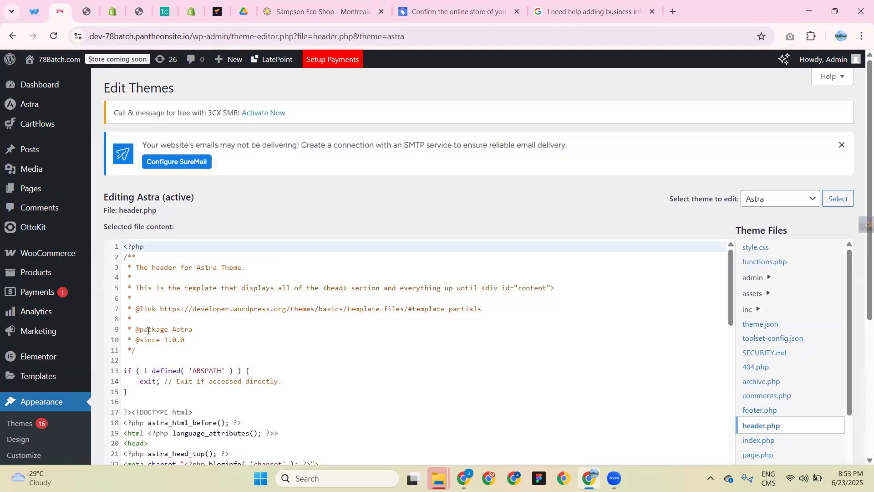
{"action": "scroll", "coordinate": [482, 211], "scroll_direction": "down", "scroll_amount": 1}
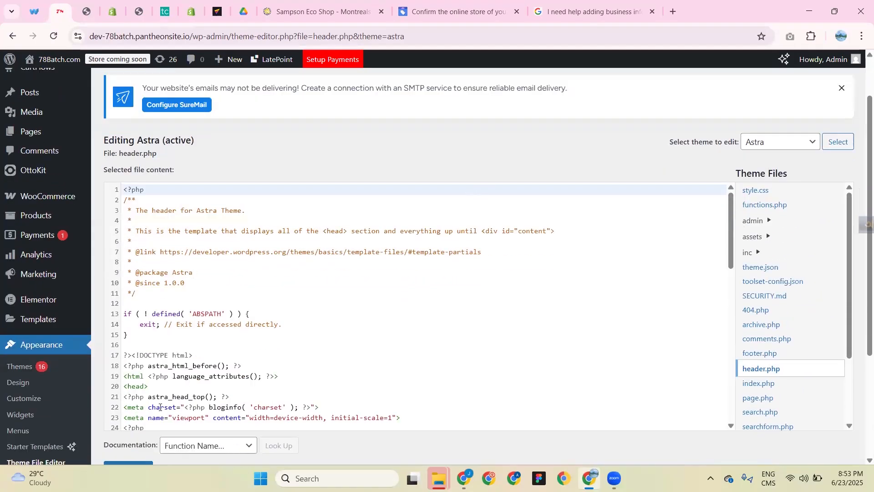
{"action": "scroll", "coordinate": [147, 290], "scroll_direction": "down", "scroll_amount": 5}
{"action": "scroll", "coordinate": [146, 290], "scroll_direction": "up", "scroll_amount": 1}
{"action": "scroll", "coordinate": [147, 290], "scroll_direction": "up", "scroll_amount": 2}
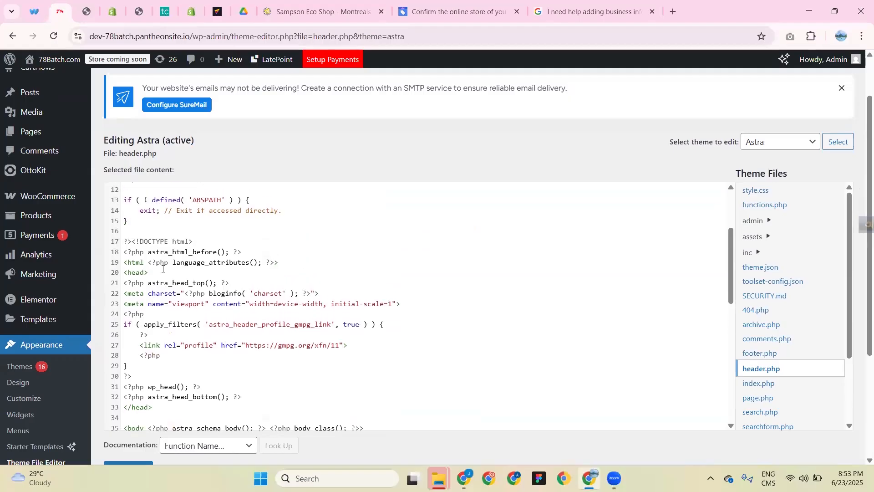
Step: Paste the verification meta tag on a new line below <head> and update header.php
{"action": "left_click", "coordinate": [162, 269]}
{"action": "key", "text": "Return"}
{"action": "key", "text": "Return"}
{"action": "key", "text": "Return"}
{"action": "key", "text": "Return"}
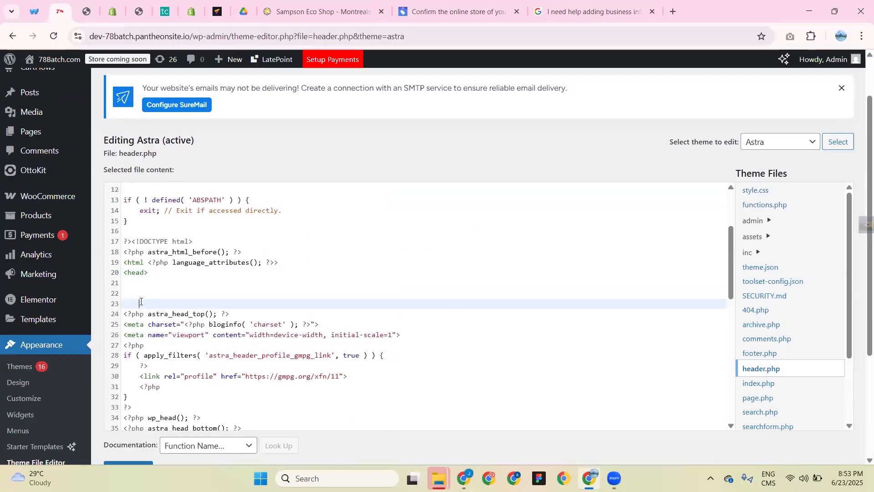
{"action": "left_click", "coordinate": [138, 293]}
{"action": "right_click", "coordinate": [138, 293]}
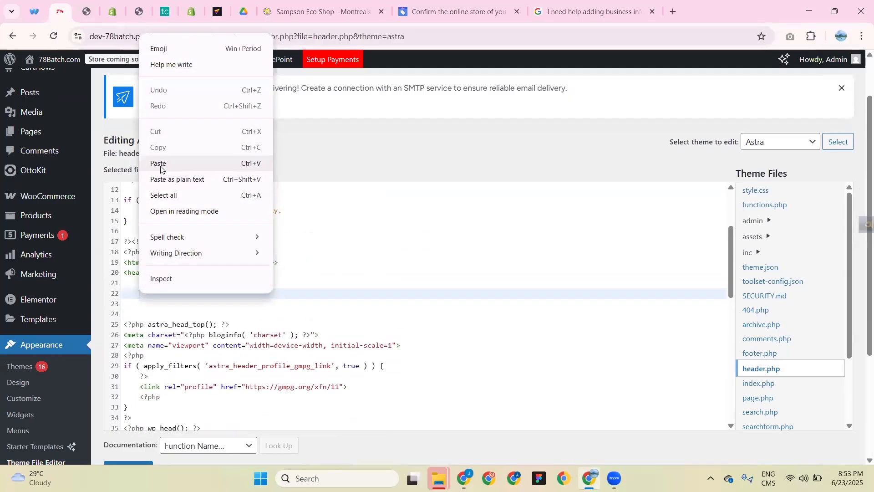
{"action": "left_click", "coordinate": [175, 162]}
{"action": "scroll", "coordinate": [205, 309], "scroll_direction": "down", "scroll_amount": 10}
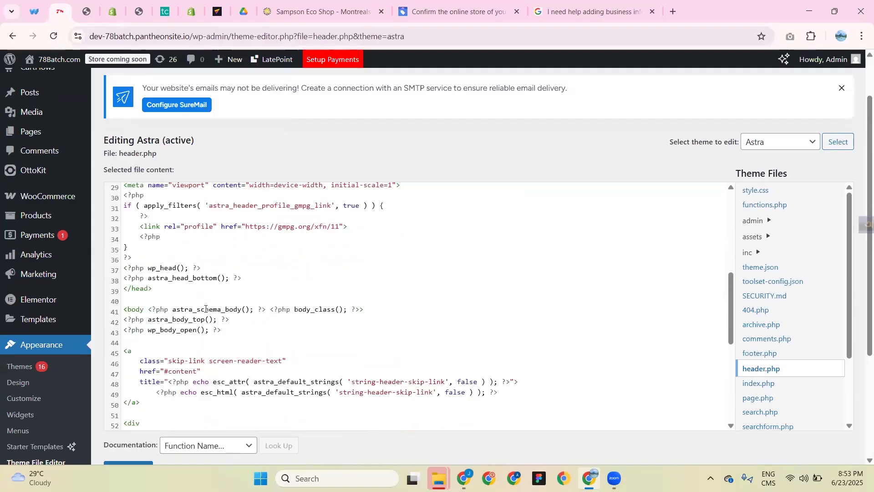
{"action": "scroll", "coordinate": [127, 438], "scroll_direction": "down", "scroll_amount": 3}
{"action": "left_click", "coordinate": [132, 311]}
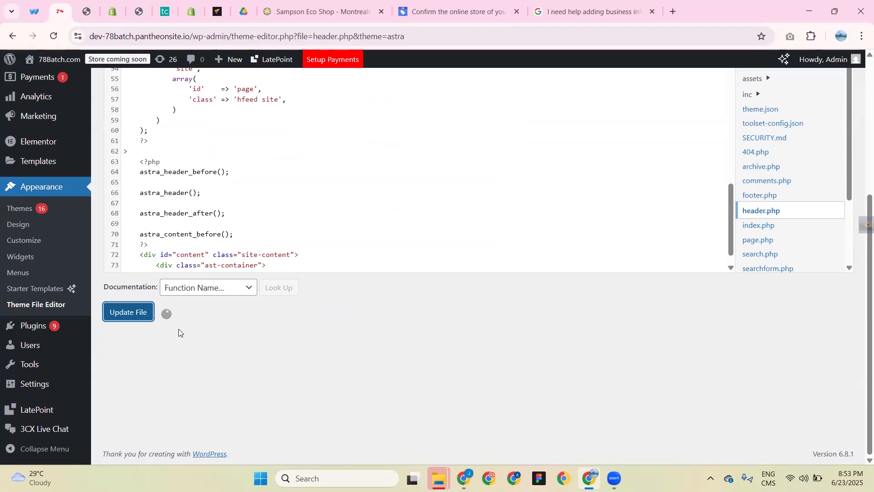
{"action": "scroll", "coordinate": [178, 325], "scroll_direction": "up", "scroll_amount": 3}
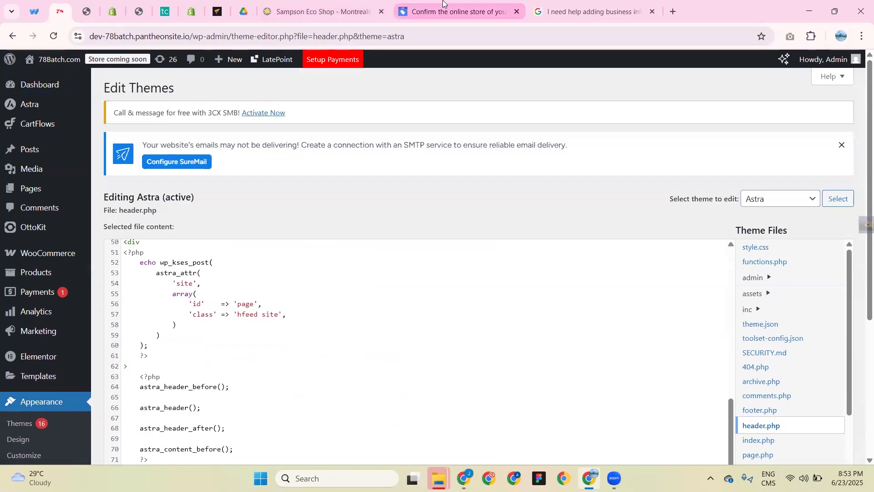
{"action": "left_click", "coordinate": [455, 11]}
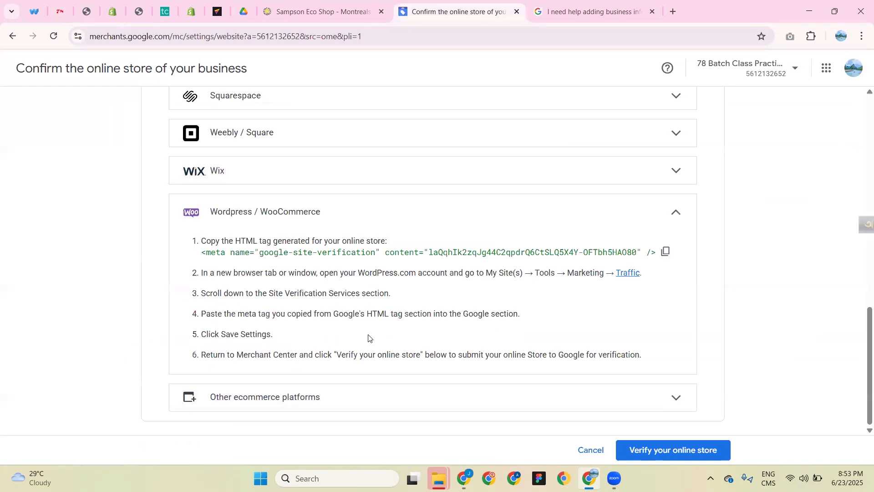
Step: Verify dev-78batch.pantheonsite.io successfully and continue to the Business info page
{"action": "left_click", "coordinate": [641, 455]}
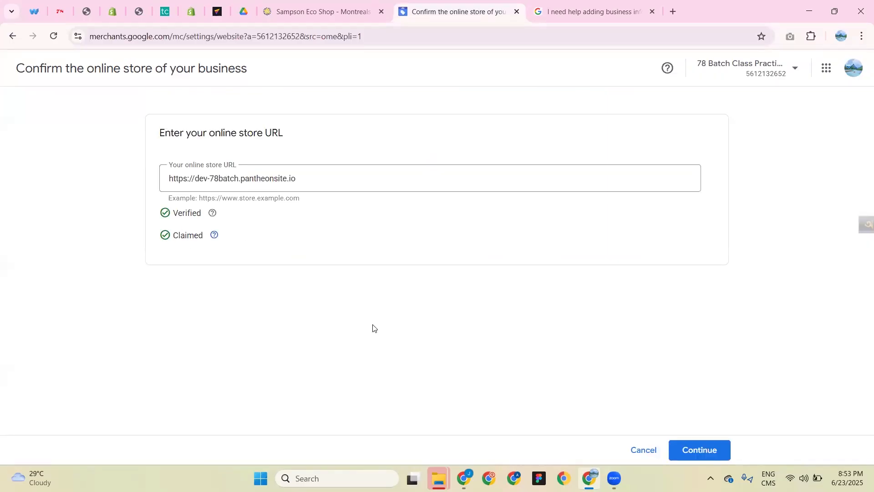
{"action": "left_click", "coordinate": [708, 451]}
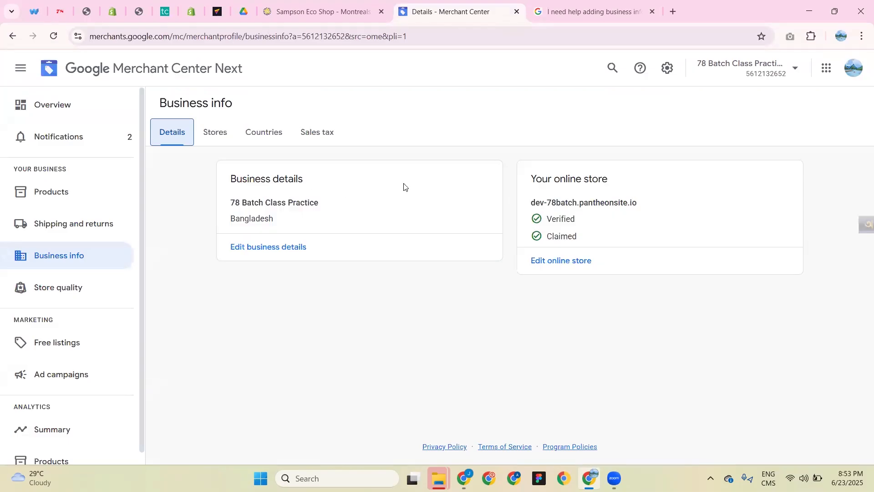
Step: Show theme.liquid in the Shopify code editor and select the google-site-verification meta tag on line 8
{"action": "left_click", "coordinate": [194, 20]}
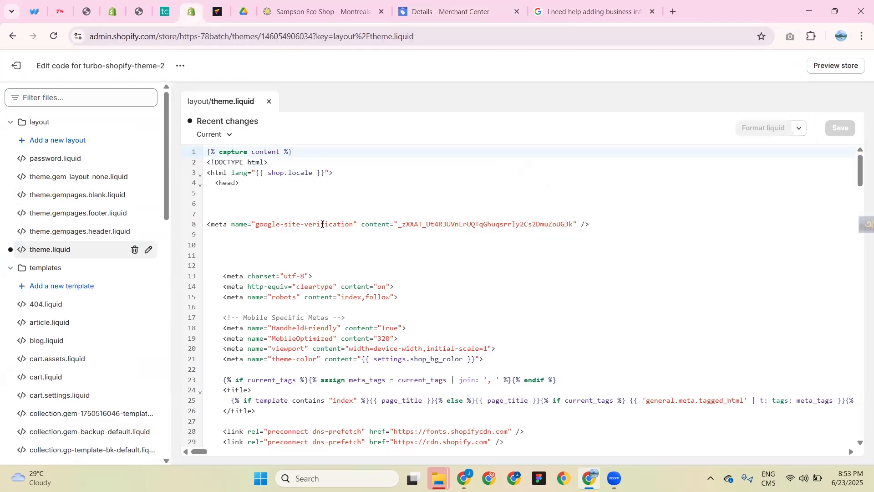
{"action": "triple_click", "coordinate": [322, 224]}
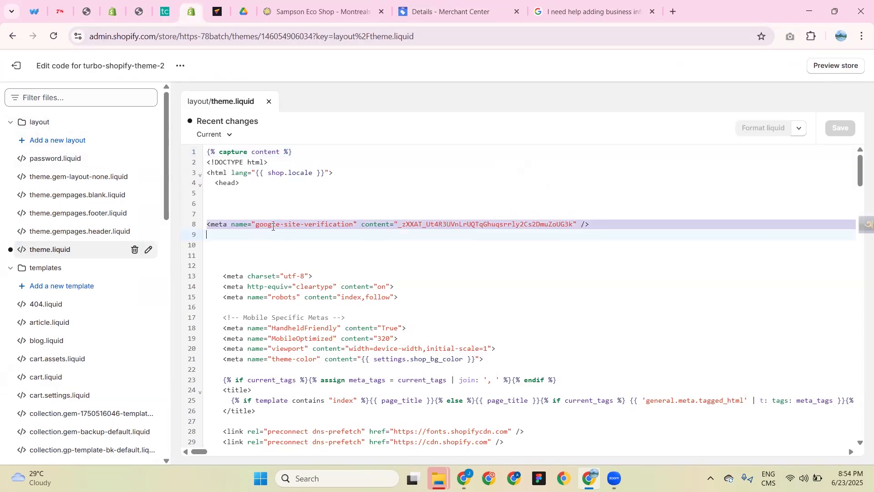
{"action": "triple_click", "coordinate": [272, 225]}
{"action": "double_click", "coordinate": [272, 225]}
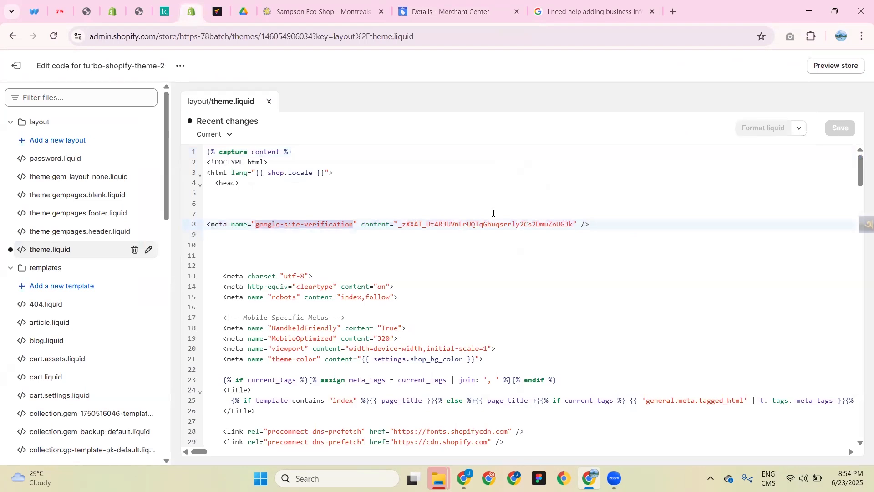
{"action": "triple_click", "coordinate": [218, 224]}
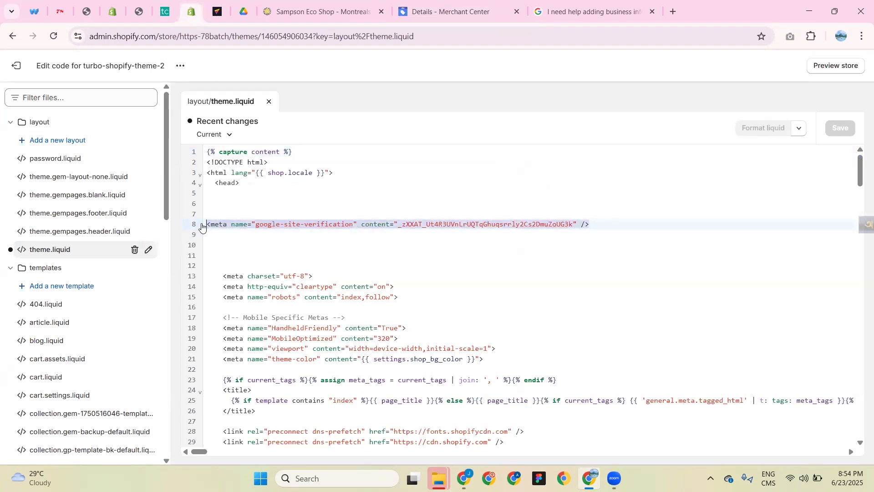
{"action": "triple_click", "coordinate": [439, 224]}
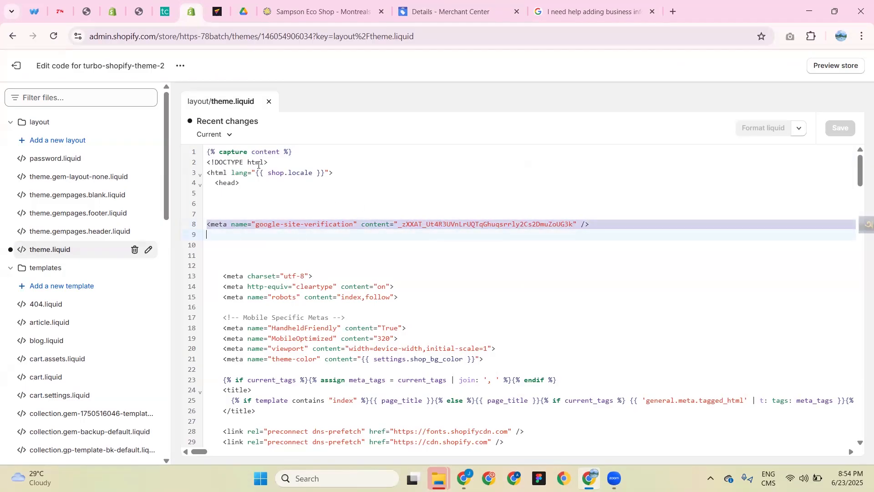
Step: Glance at the Sampson Eco Shop storefront and WordPress editor, then return to Merchant Center Business info
{"action": "left_click", "coordinate": [309, 12]}
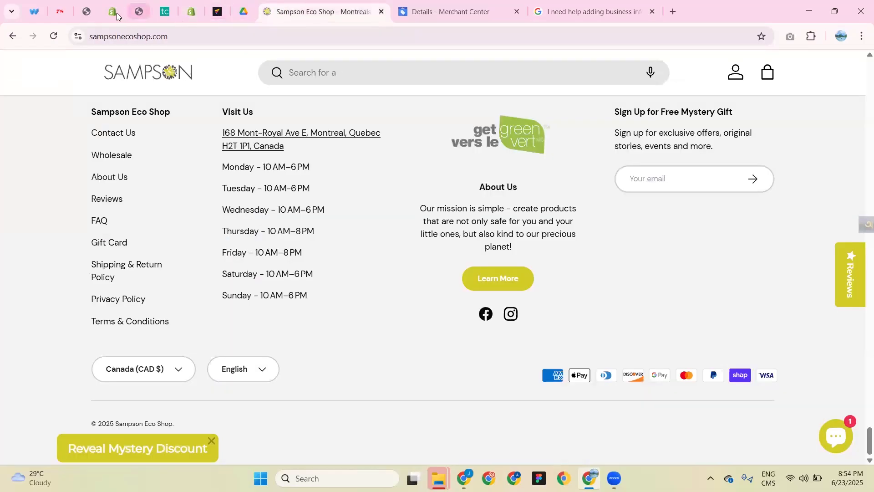
{"action": "left_click", "coordinate": [58, 16]}
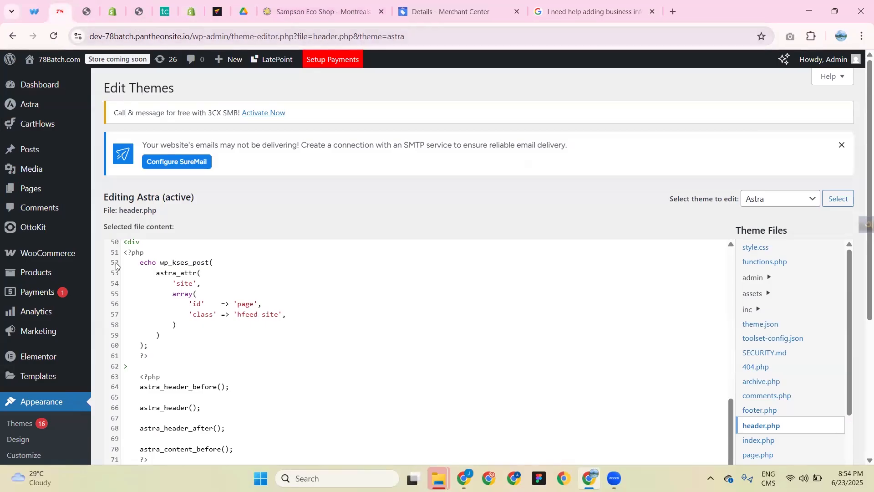
{"action": "left_click", "coordinate": [484, 5]}
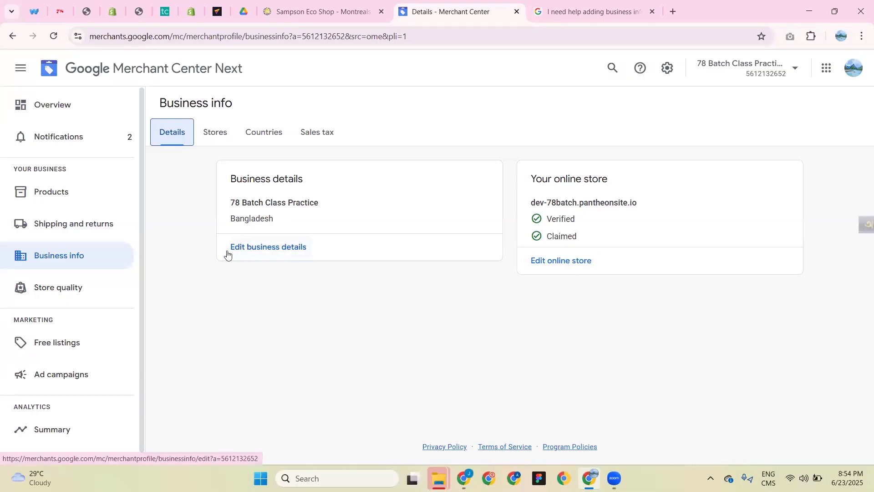
Step: Move the Merchant Center tab ahead of the Sampson Eco Shop storefront tab
{"action": "left_click", "coordinate": [321, 10]}
{"action": "left_click", "coordinate": [437, 2]}
{"action": "left_click_drag", "start_coordinate": [434, 4], "coordinate": [319, 9]}
Step: Look through the Edit business details form, then close it without changes
{"action": "left_click", "coordinate": [249, 247]}
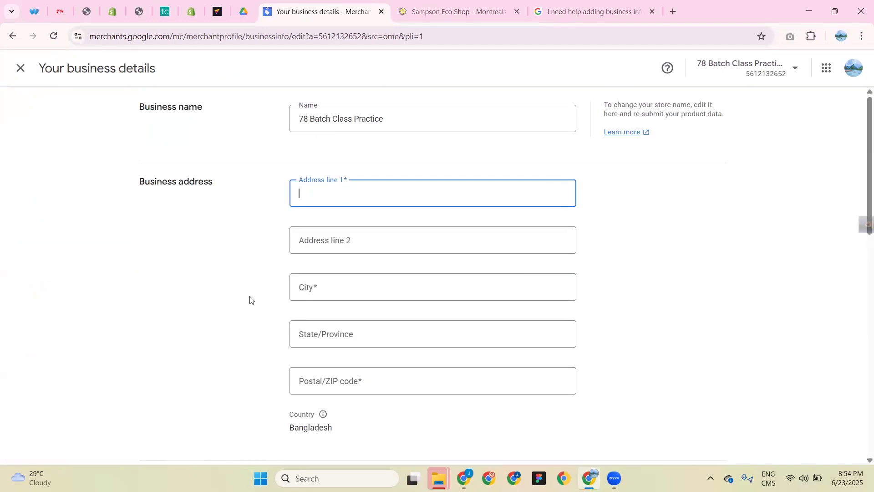
{"action": "scroll", "coordinate": [482, 287], "scroll_direction": "down", "scroll_amount": 10}
{"action": "scroll", "coordinate": [481, 289], "scroll_direction": "up", "scroll_amount": 5}
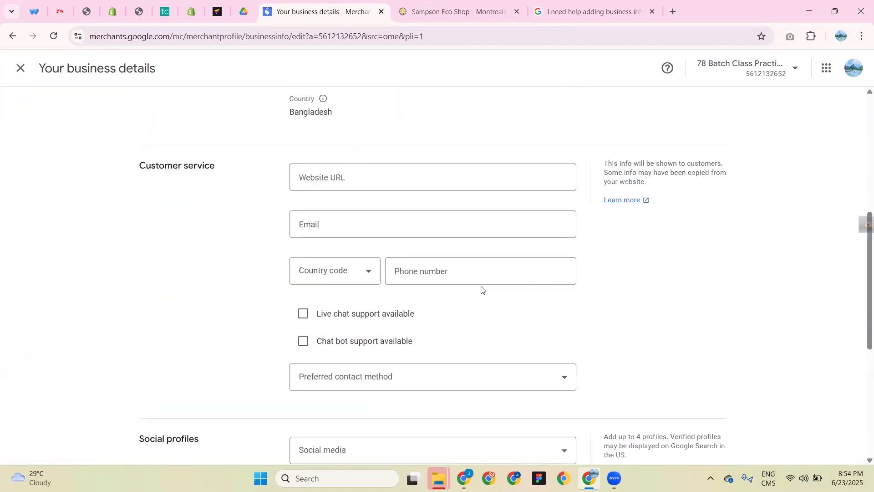
{"action": "scroll", "coordinate": [482, 288], "scroll_direction": "up", "scroll_amount": 7}
{"action": "left_click", "coordinate": [21, 69]}
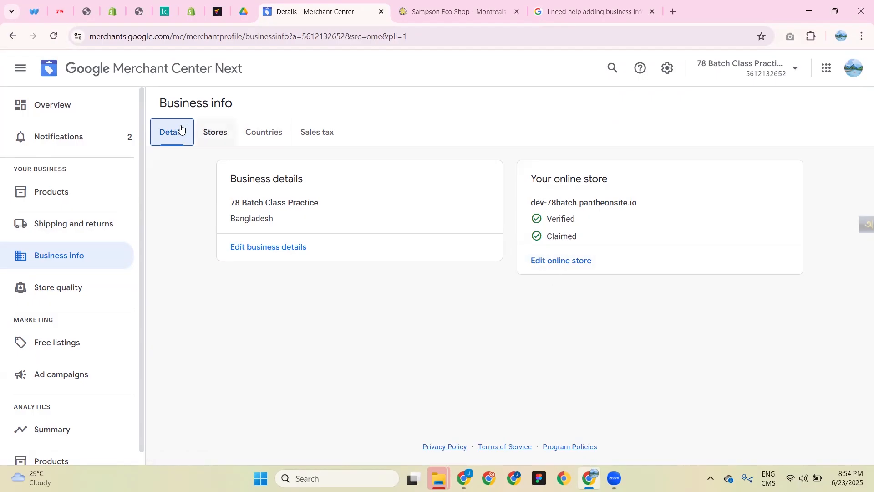
Step: Scroll through the Overview setup checklist, then switch to the help article on adding business info
{"action": "left_click", "coordinate": [43, 117]}
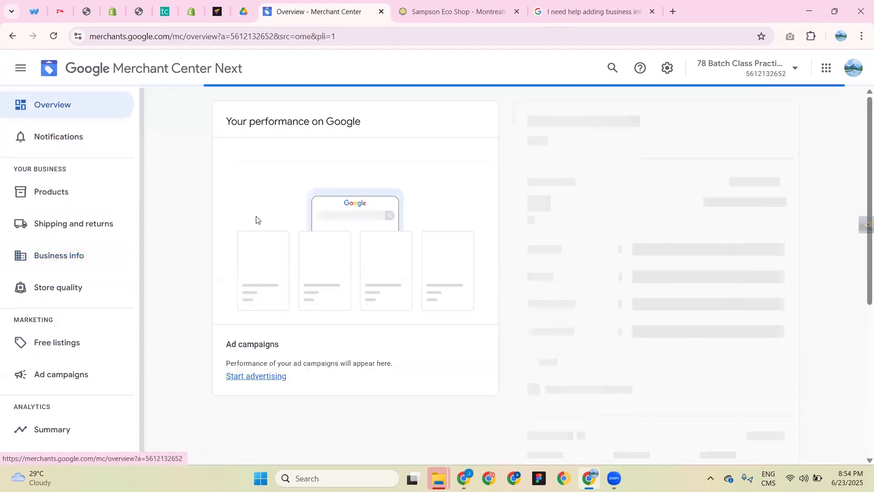
{"action": "scroll", "coordinate": [392, 273], "scroll_direction": "down", "scroll_amount": 7}
{"action": "scroll", "coordinate": [393, 275], "scroll_direction": "up", "scroll_amount": 7}
{"action": "scroll", "coordinate": [273, 322], "scroll_direction": "down", "scroll_amount": 4}
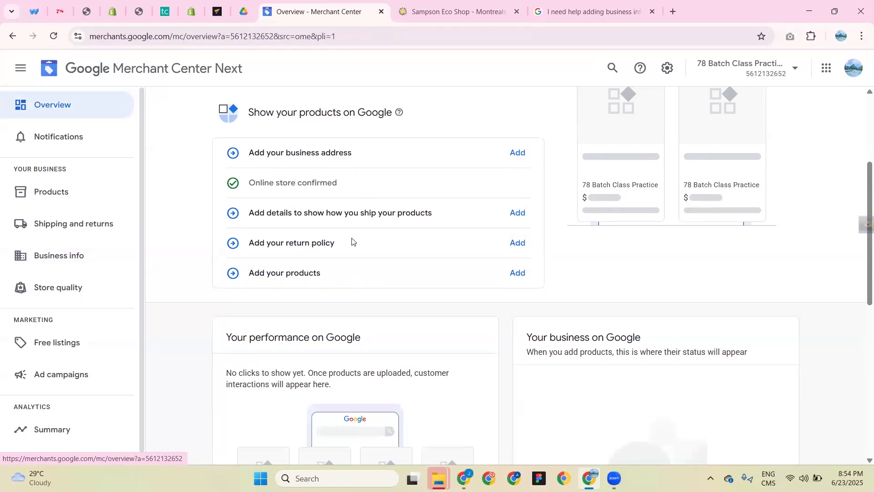
{"action": "left_click", "coordinate": [610, 12]}
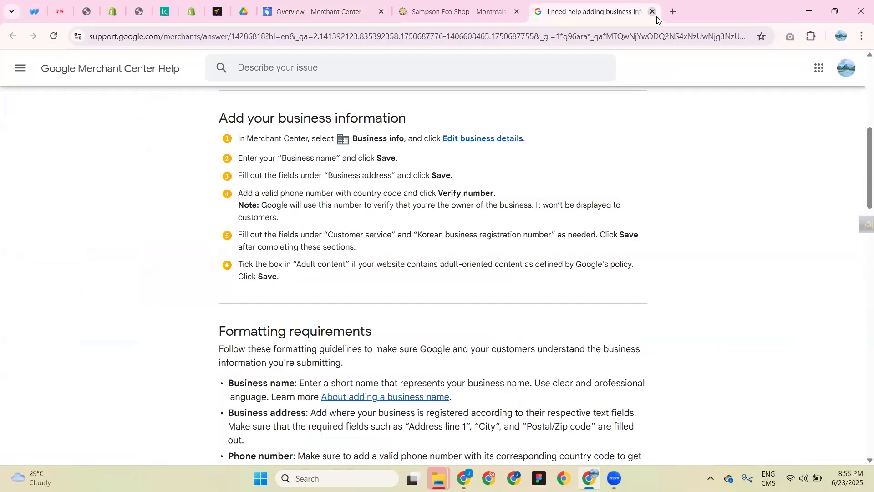
Step: Close the business information help article and bring the Facebook browser window forward
{"action": "scroll", "coordinate": [540, 352], "scroll_direction": "up", "scroll_amount": 6}
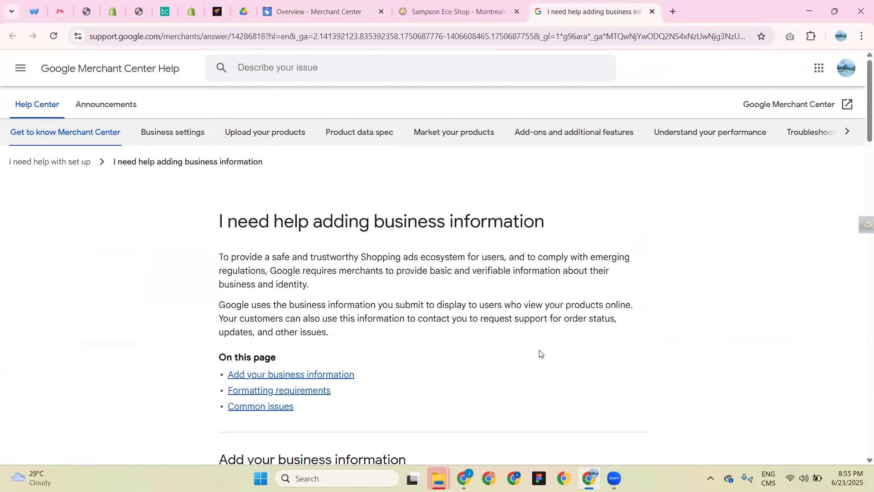
{"action": "left_click", "coordinate": [651, 12]}
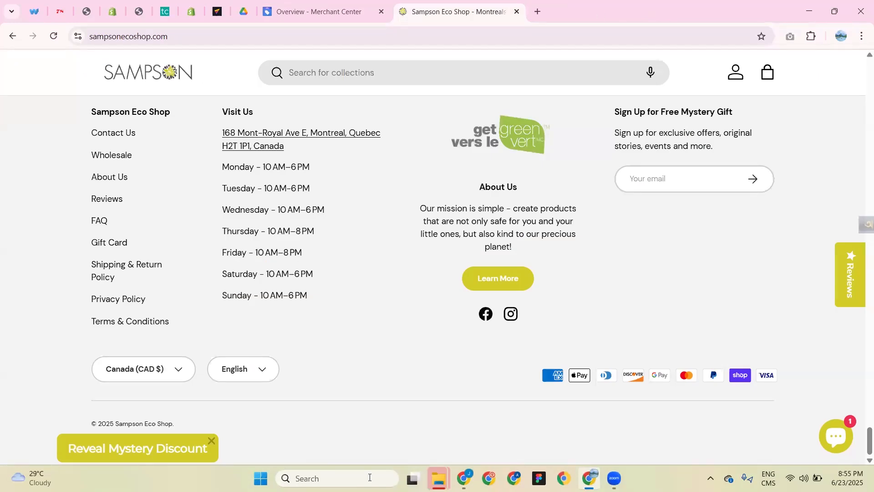
{"action": "left_click", "coordinate": [464, 478]}
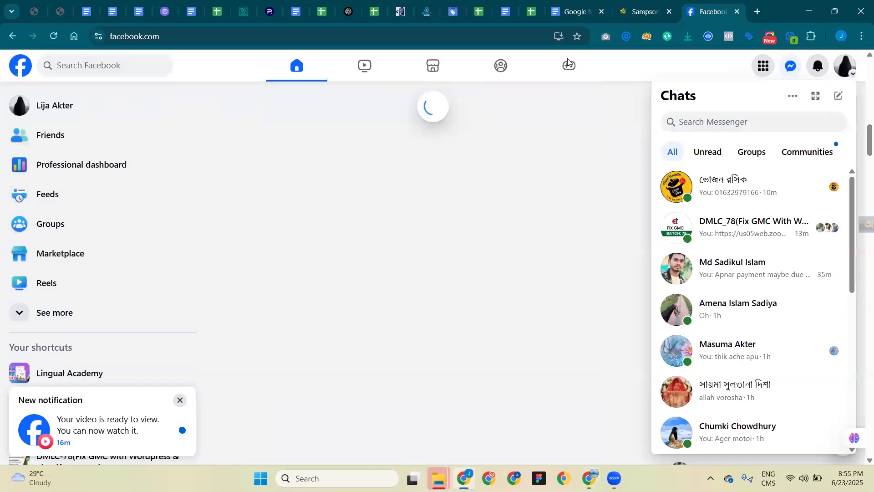
Step: Scroll through the Google Merchant Center Updated checklist doc, then bring back the Merchant Center window
{"action": "left_click", "coordinate": [575, 12]}
{"action": "scroll", "coordinate": [329, 268], "scroll_direction": "down", "scroll_amount": 2}
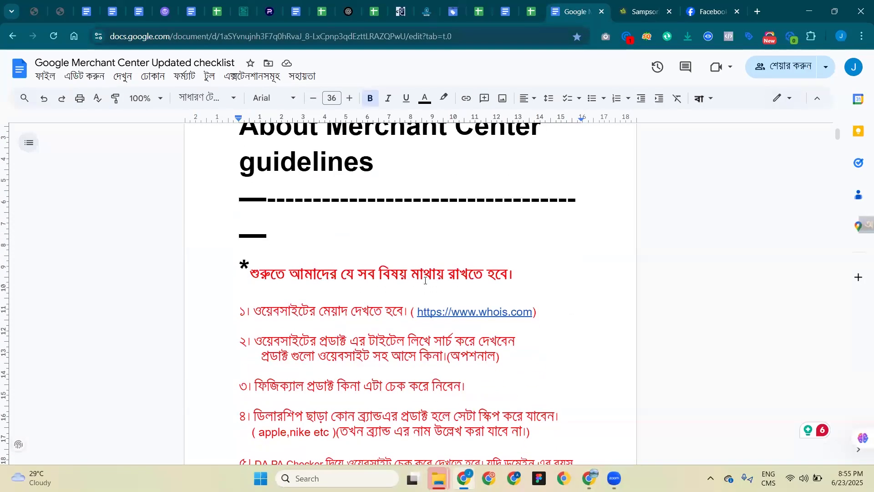
{"action": "scroll", "coordinate": [259, 311], "scroll_direction": "down", "scroll_amount": 3}
{"action": "scroll", "coordinate": [264, 328], "scroll_direction": "up", "scroll_amount": 5}
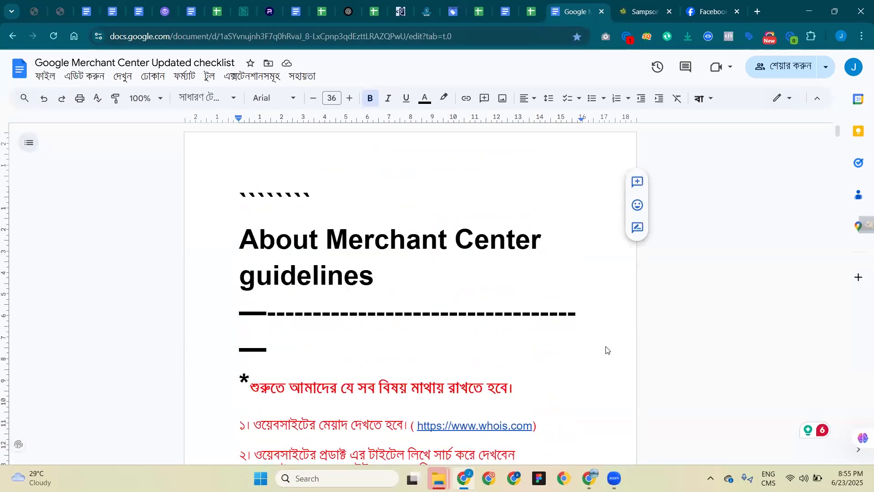
{"action": "mouse_move", "coordinate": [619, 477]}
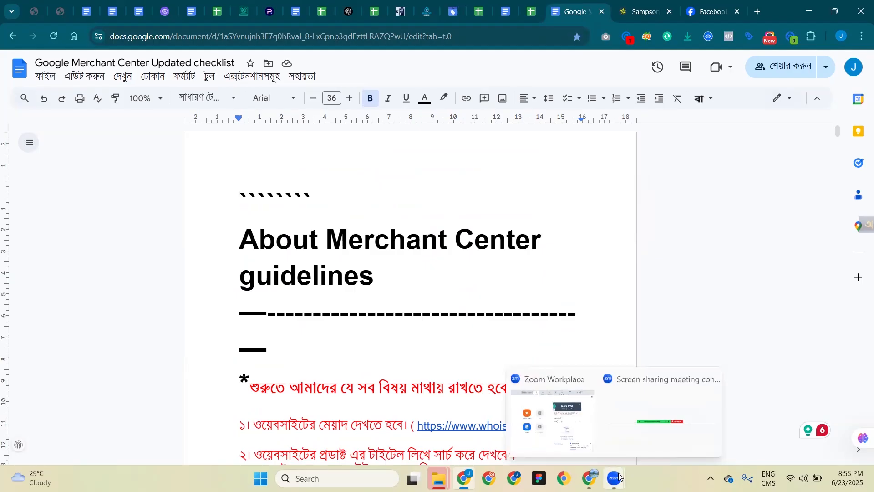
{"action": "left_click", "coordinate": [591, 477]}
Step: Pin the Sampson Eco Shop tab in Chrome
{"action": "left_click", "coordinate": [309, 12]}
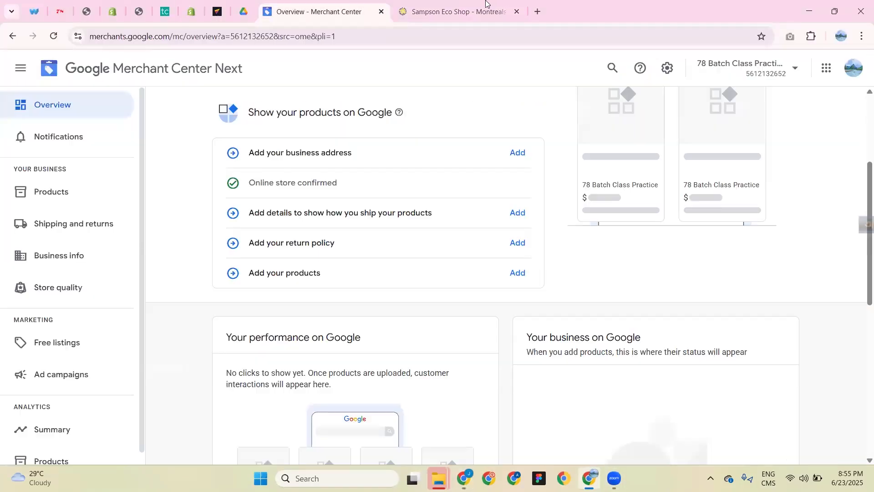
{"action": "right_click", "coordinate": [486, 3]}
{"action": "left_click", "coordinate": [519, 122]}
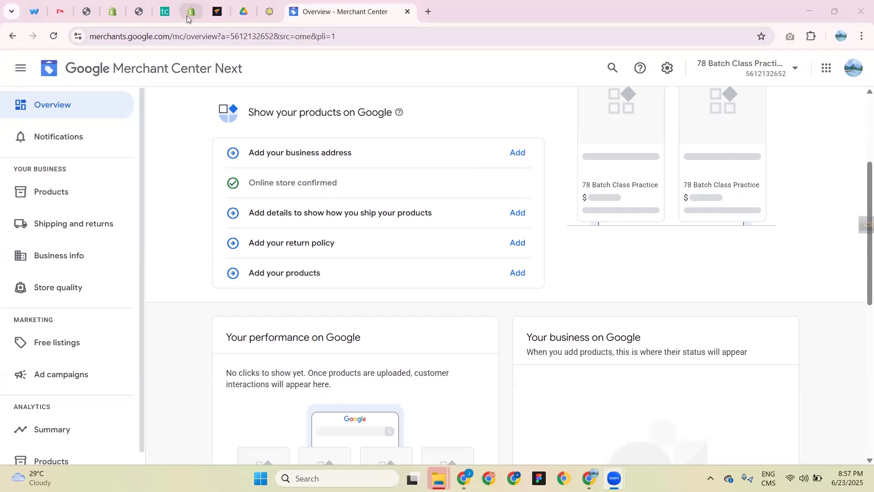
Step: Open the 78 Batch Class Practice account details showing Google Shopping as comparison shopping service
{"action": "mouse_move", "coordinate": [143, 19]}
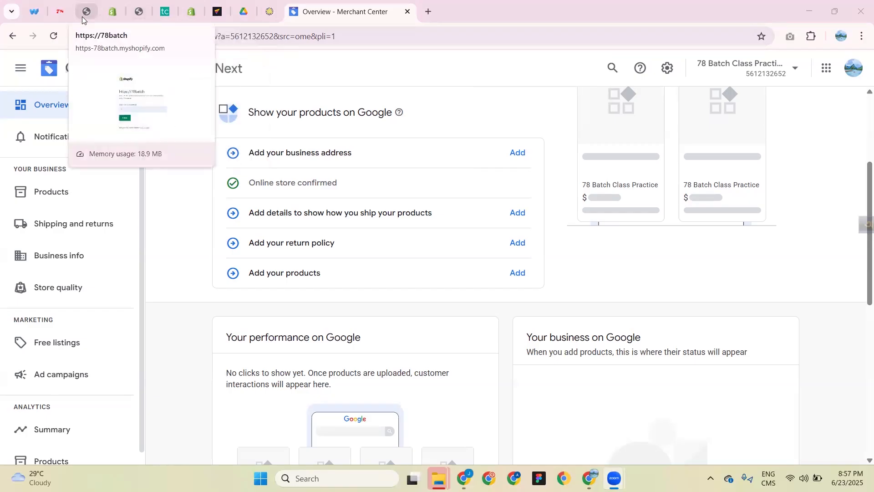
{"action": "scroll", "coordinate": [213, 252], "scroll_direction": "up", "scroll_amount": 3}
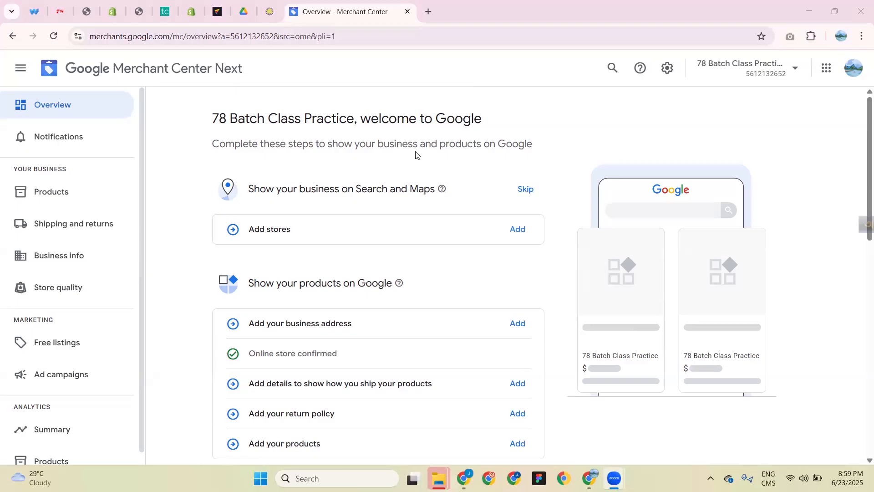
{"action": "left_click", "coordinate": [798, 78]}
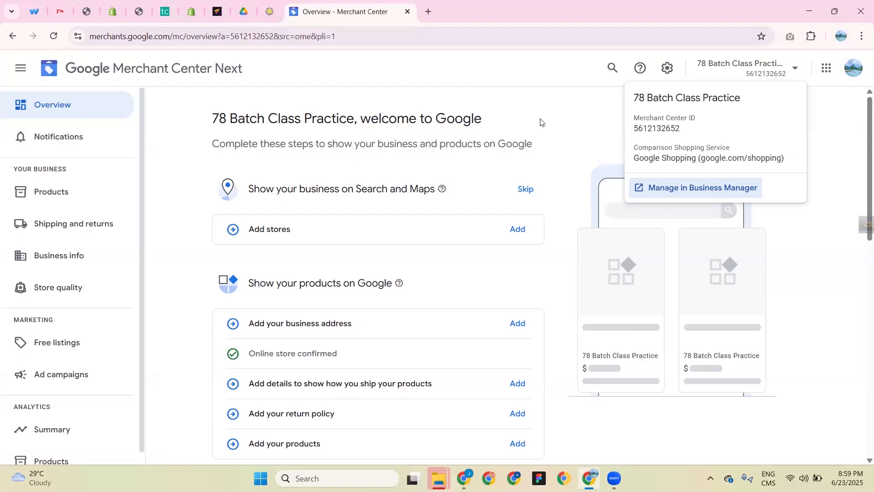
{"action": "key", "text": "alt+Tab"}
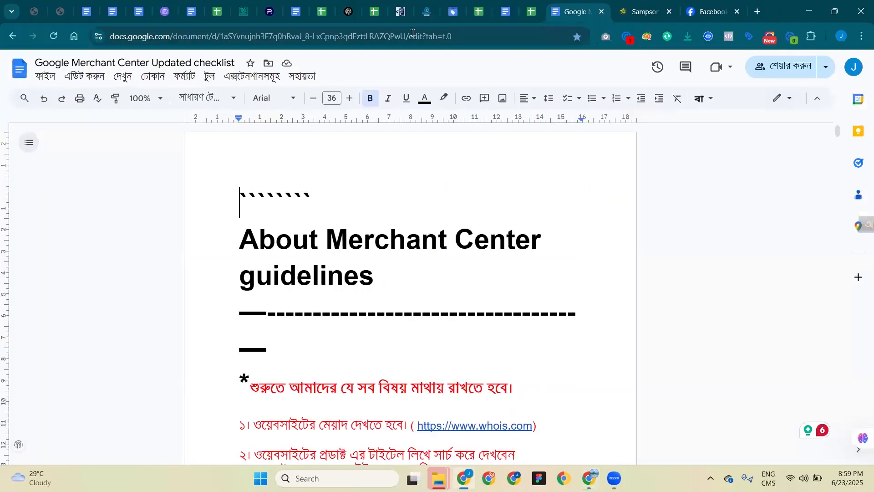
Step: Search Google for Google Merchant Center in a new tab
{"action": "key", "text": "ctrl+t"}
{"action": "type", "text": "Gool"}
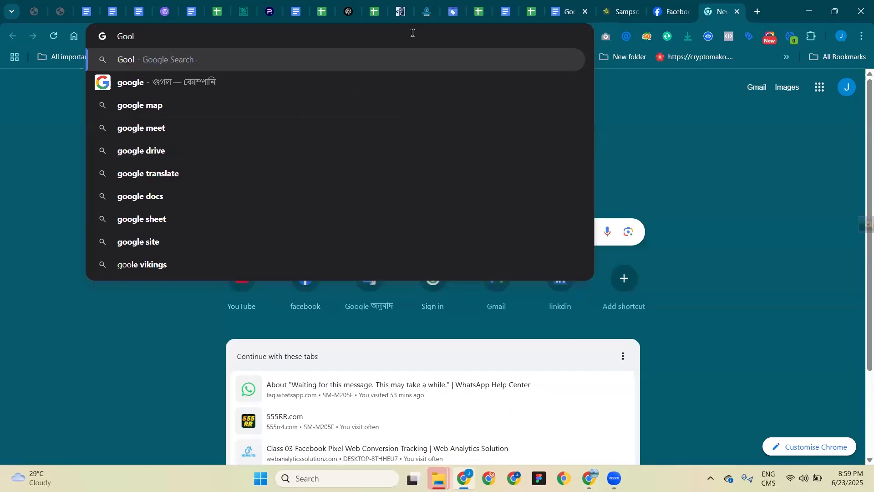
{"action": "key", "text": "BackSpace"}
{"action": "type", "text": "gle"}
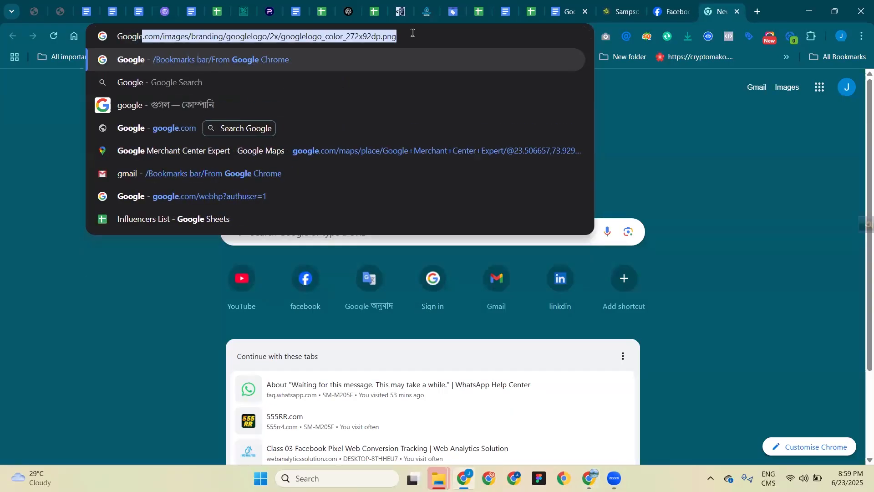
{"action": "left_click", "coordinate": [167, 81]}
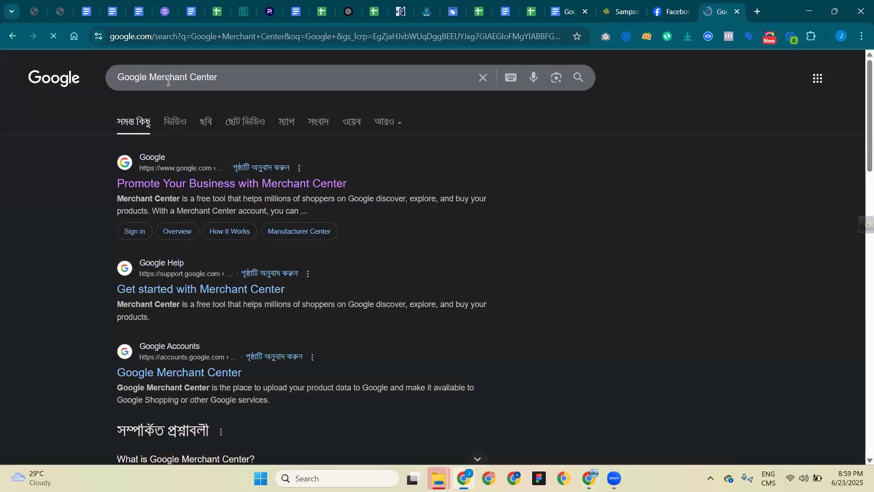
Step: Open the Promote Your Business with Merchant Center page and sign in to Merchant Center
{"action": "left_click", "coordinate": [307, 184]}
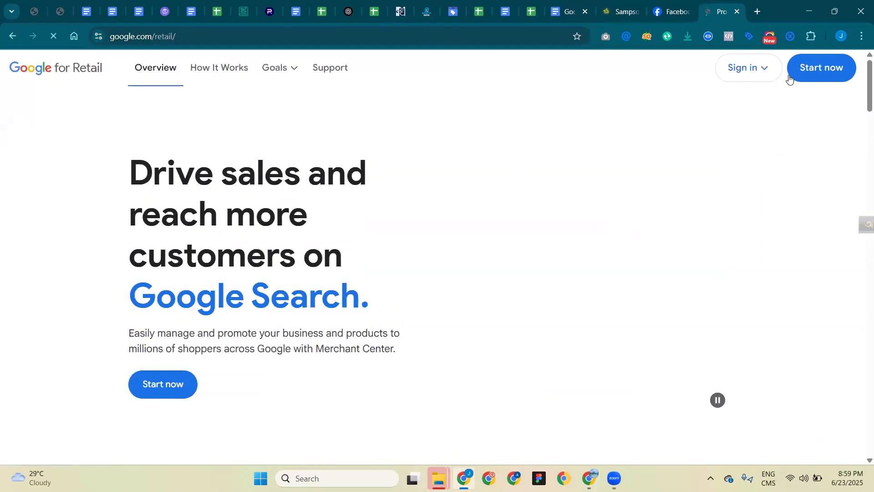
{"action": "left_click", "coordinate": [767, 69]}
{"action": "left_click", "coordinate": [665, 139]}
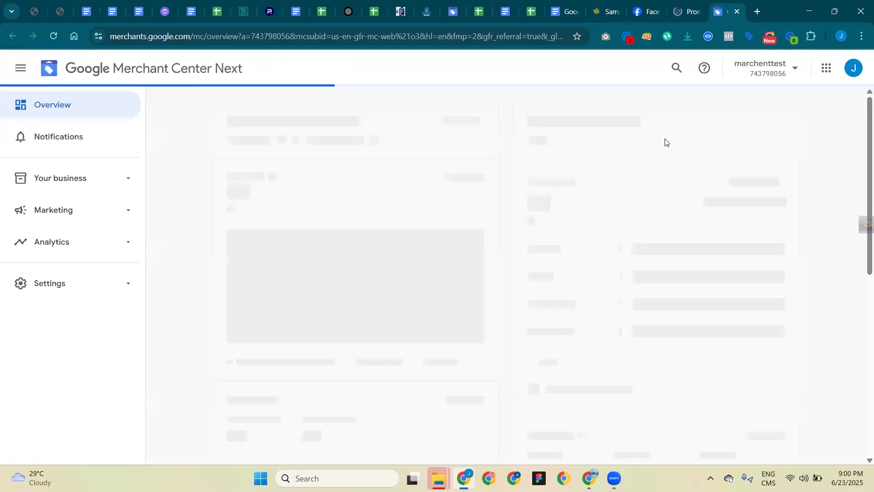
Step: Open the business switcher listing Evamagshop, gmc-75-batch.myshopify and marchenttest
{"action": "left_click", "coordinate": [797, 70]}
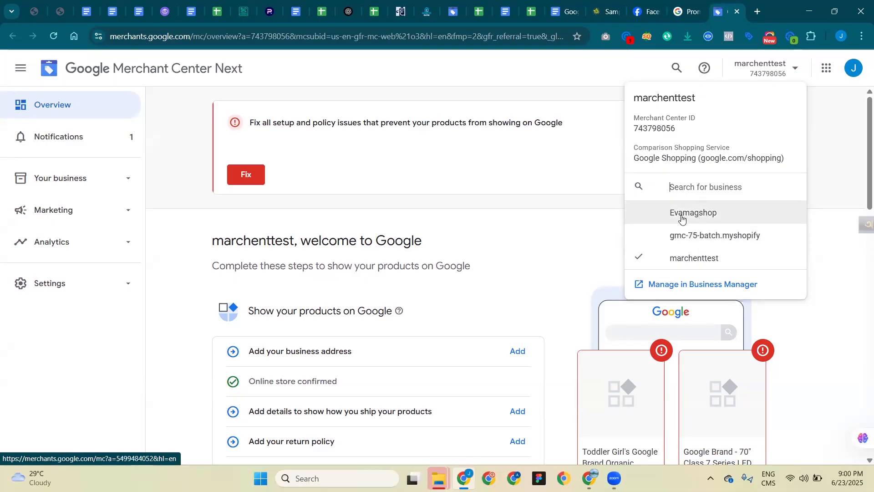
Step: Switch to another signed-in Google account, landing on the ETURI business Overview in Arabic
{"action": "left_click", "coordinate": [853, 68]}
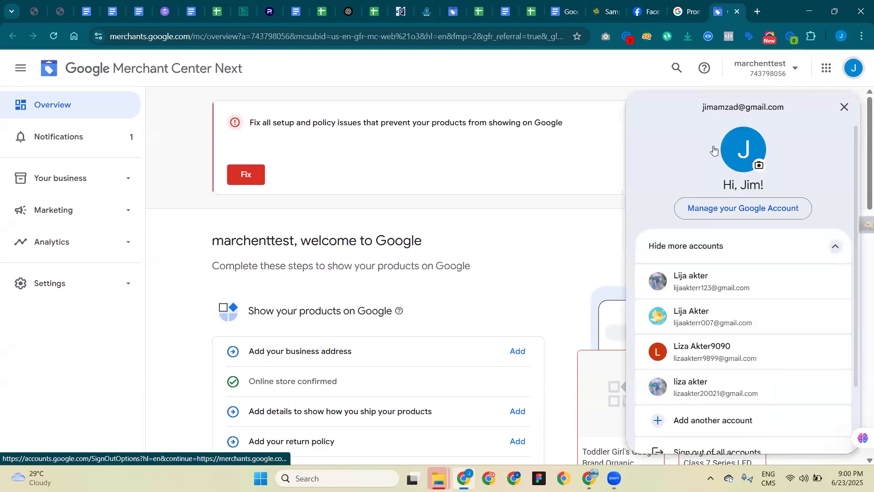
{"action": "left_click", "coordinate": [682, 283]}
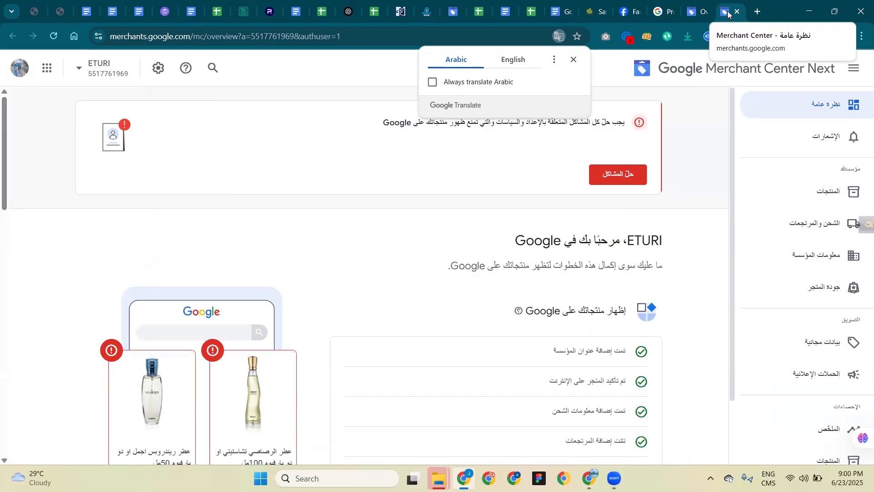
Step: Dismiss the translate offer and switch from ETURI to the imfabulouscosmetics business overview
{"action": "left_click", "coordinate": [573, 60]}
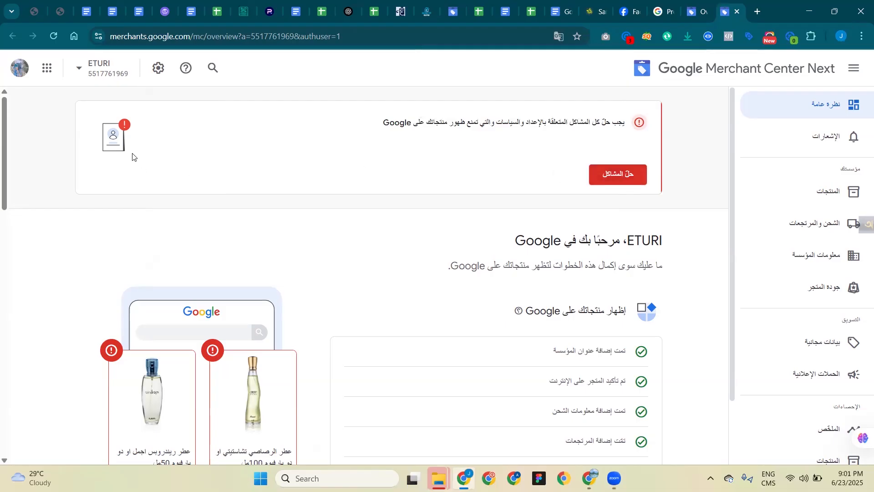
{"action": "left_click", "coordinate": [78, 71]}
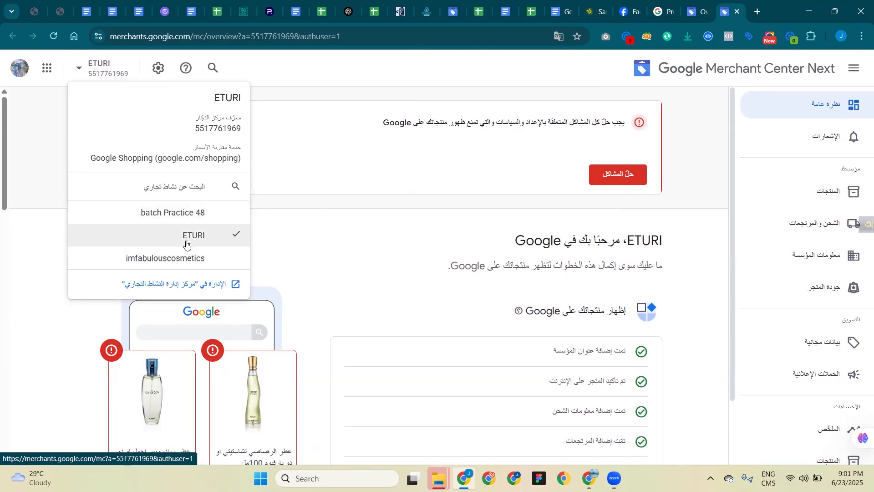
{"action": "left_click", "coordinate": [172, 263]}
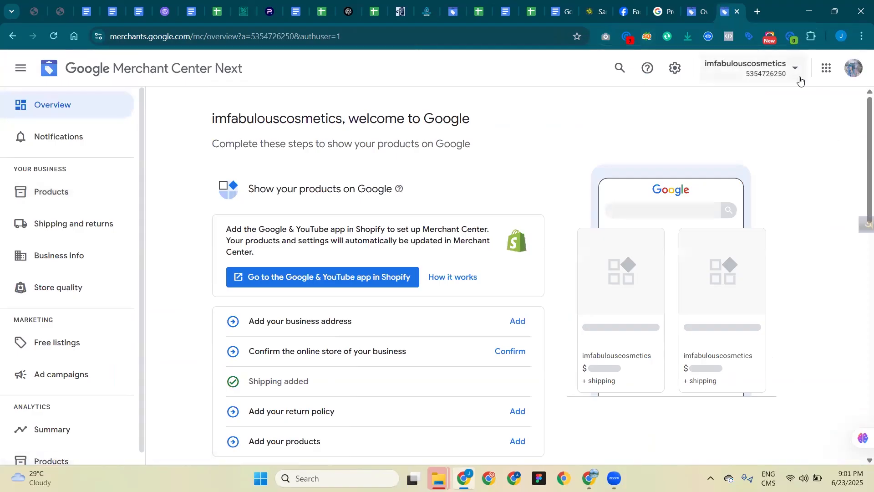
Step: Glance at the business list without switching, then close the imfabulouscosmetics tab to return to marchenttest
{"action": "left_click", "coordinate": [769, 68]}
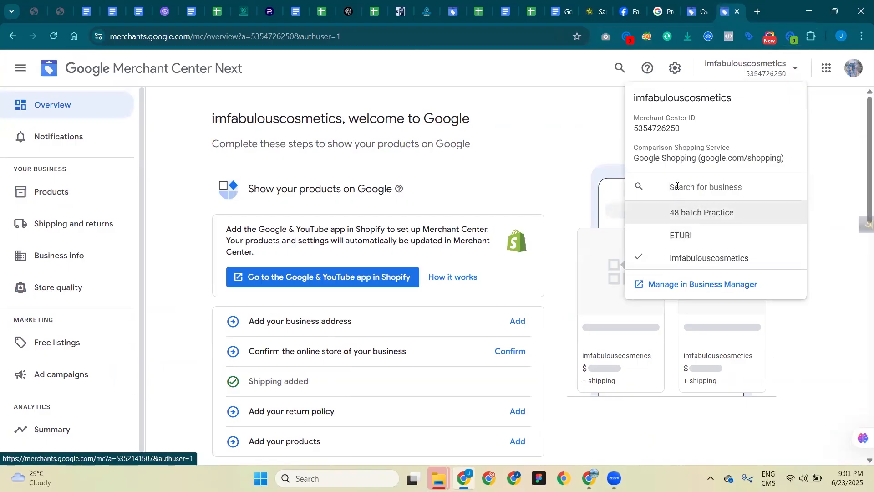
{"action": "left_click", "coordinate": [850, 89]}
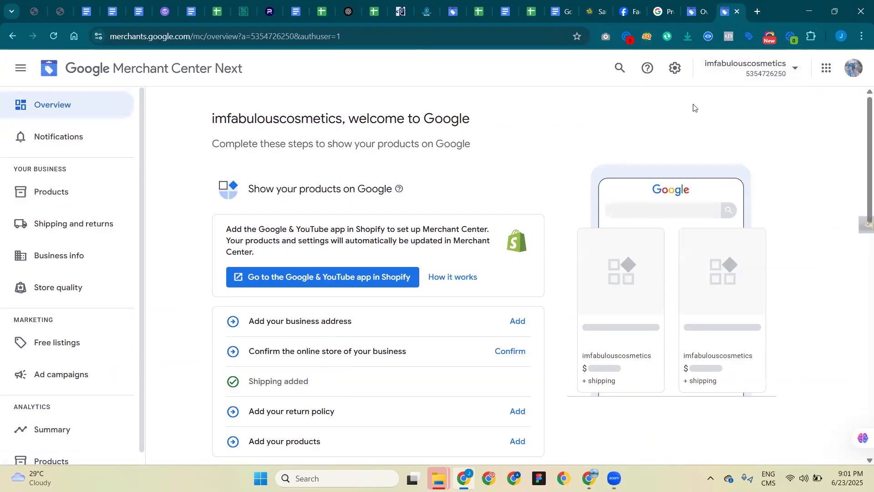
{"action": "left_click", "coordinate": [738, 13]}
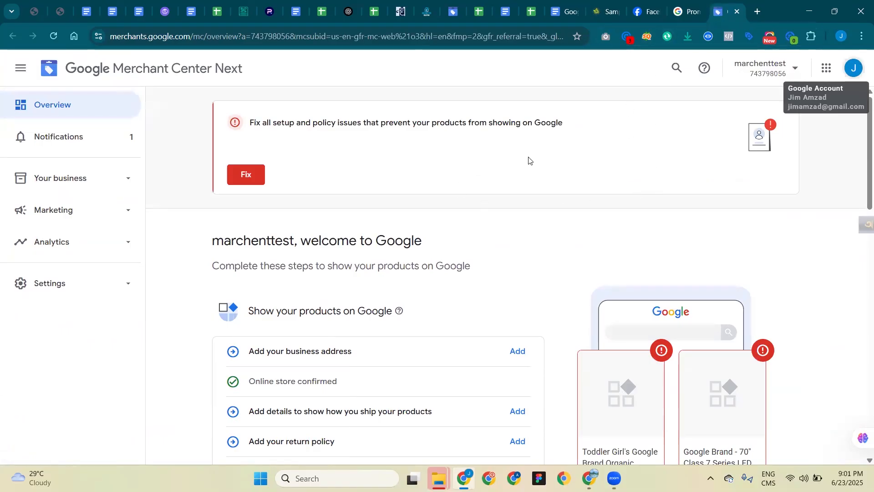
Step: Close the marchenttest tab and bring up the other Chrome window with Merchant Center
{"action": "left_click", "coordinate": [737, 11]}
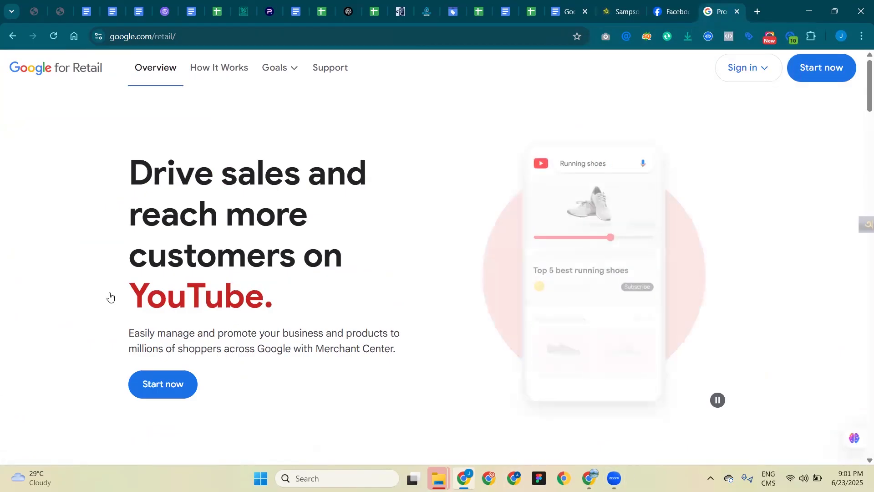
{"action": "key", "text": "alt+Tab"}
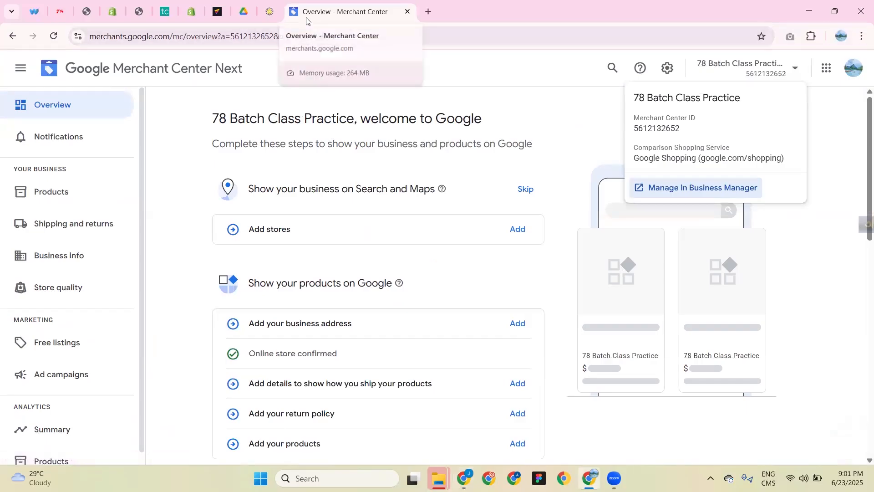